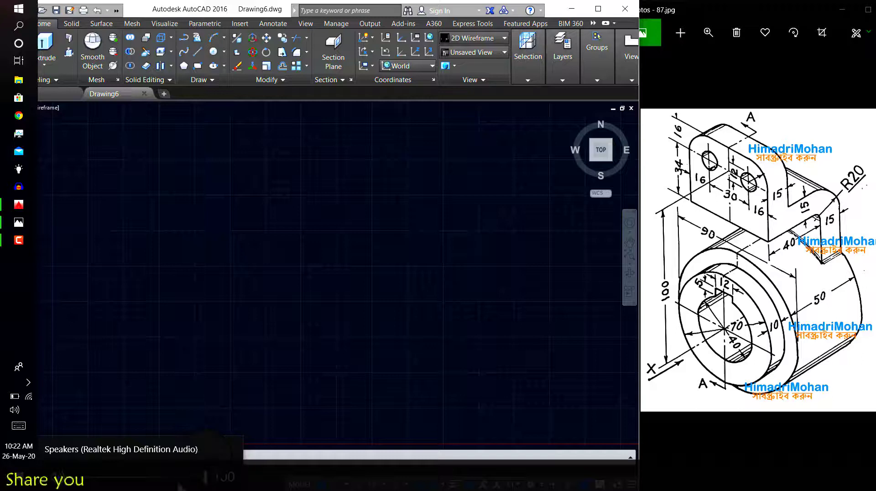
Step: Return to AutoCAD from the reference photo, turn on Ortho and set UCSICON to 1
left_click(692, 310)
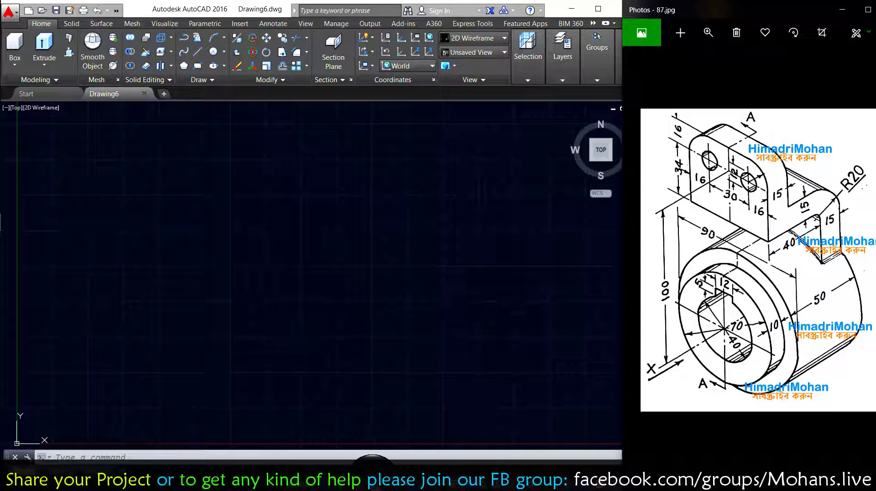
left_click(365, 458)
key("F8")
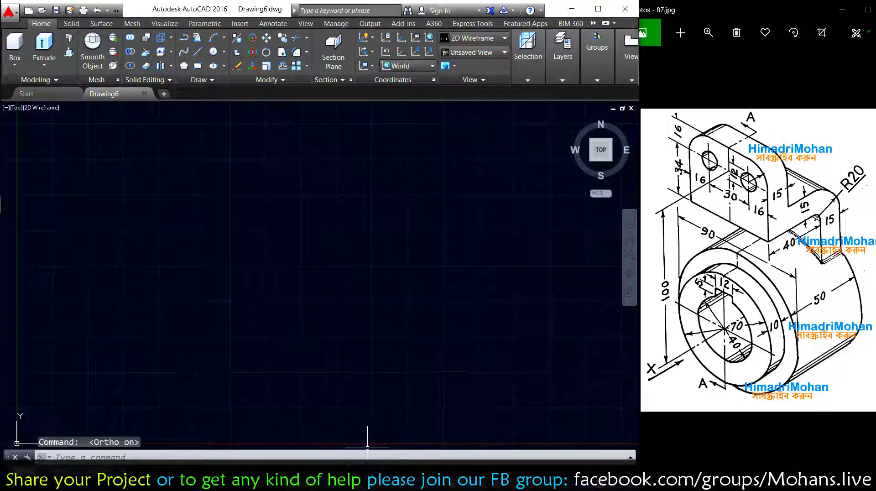
left_click(368, 39)
left_click(375, 77)
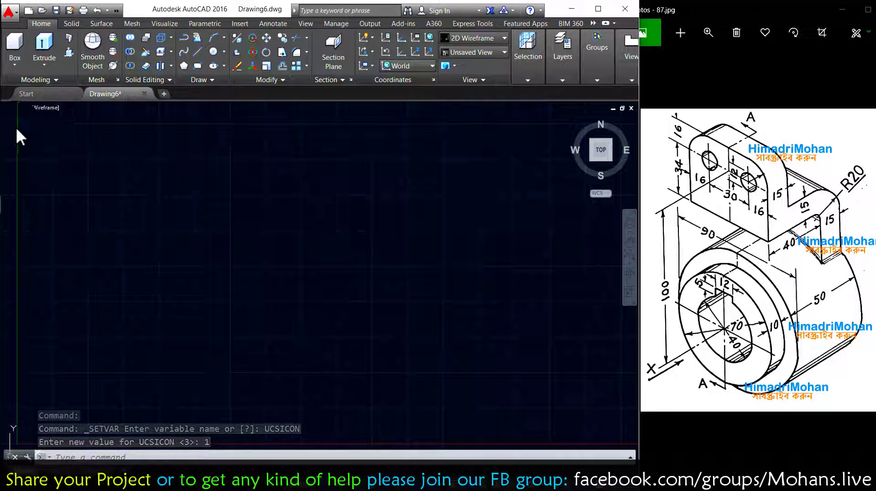
Step: Switch the viewport to the Front view and pan the drawing
left_click(14, 107)
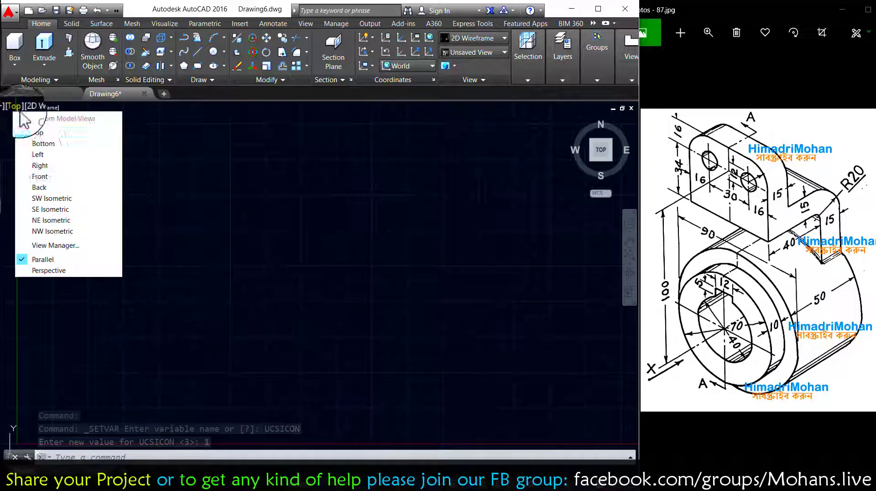
left_click(42, 182)
middle_click_drag(303, 229, 205, 276)
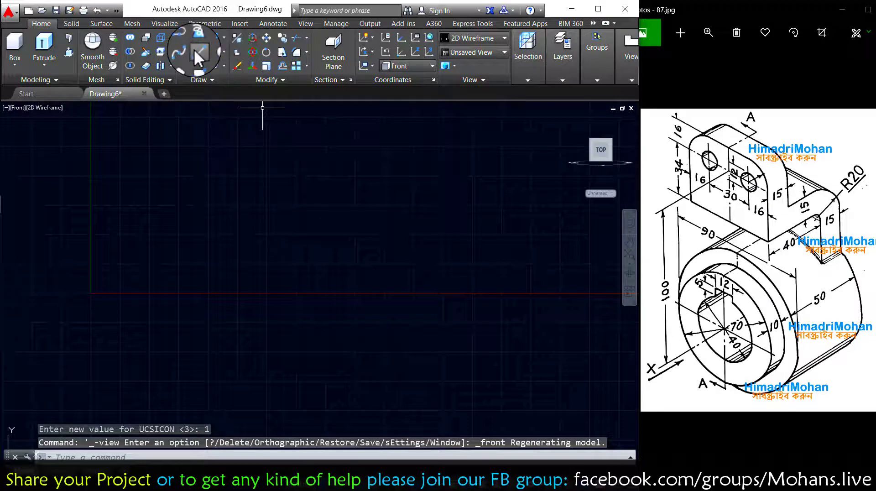
Step: Draw a 15-unit horizontal base line
left_click(197, 51)
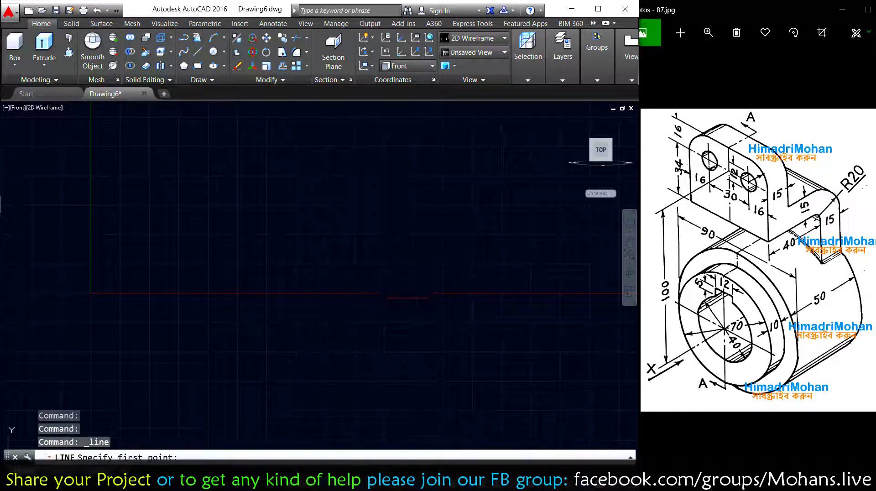
left_click(334, 284)
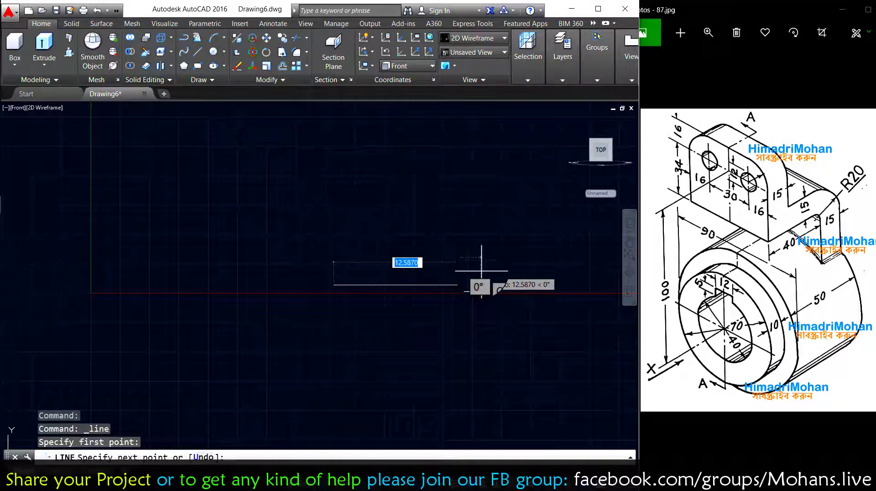
type("15")
key("Return")
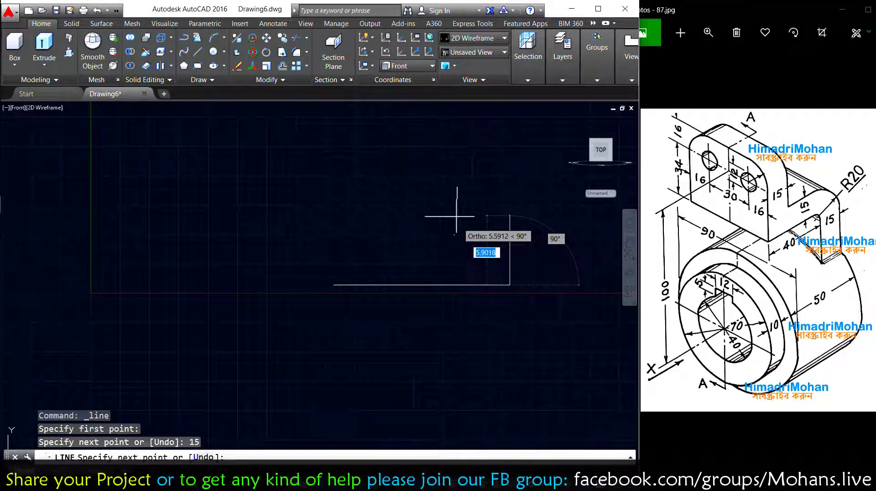
middle_click_drag(468, 196, 346, 244)
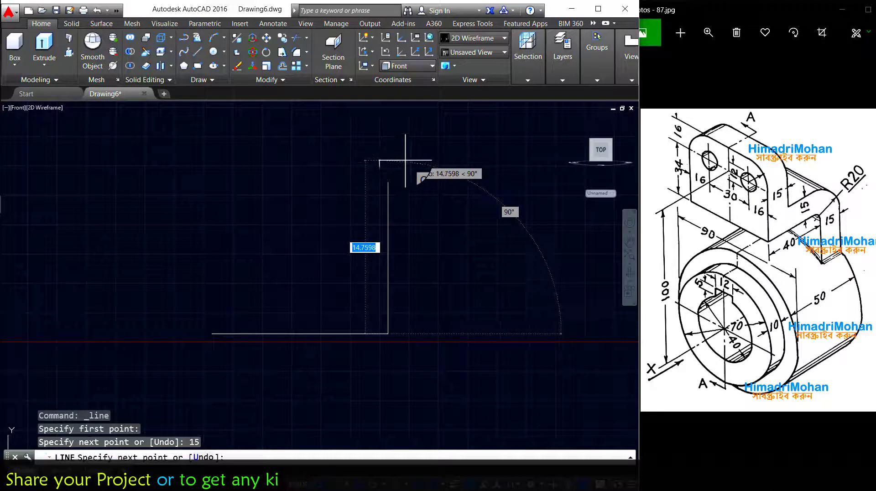
key("Escape")
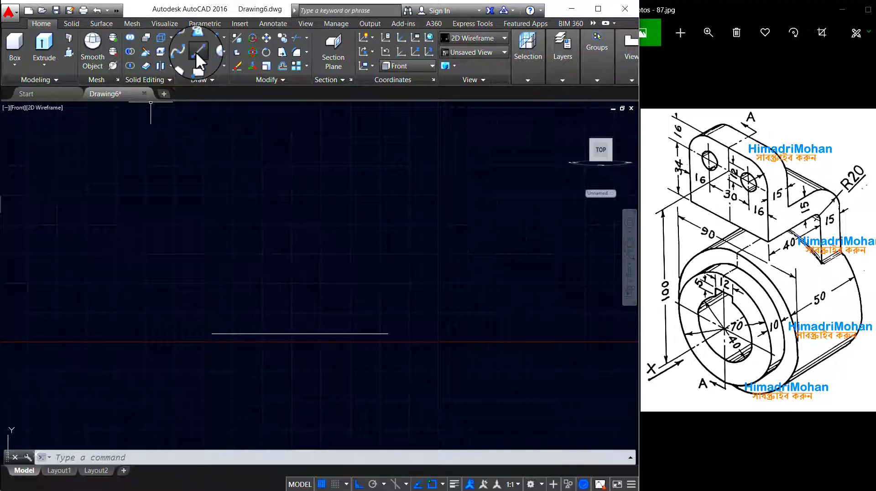
Step: Draw a 66-unit vertical line up from the base line's left end
left_click(198, 52)
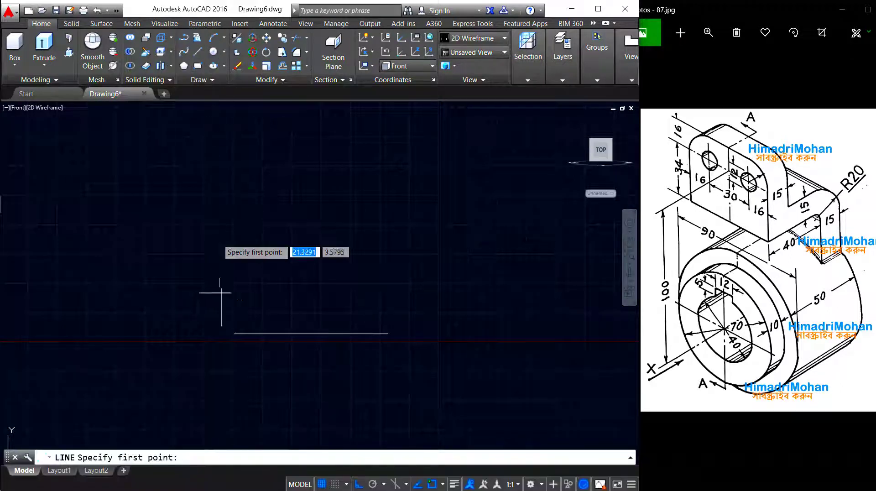
left_click(211, 333)
type("66")
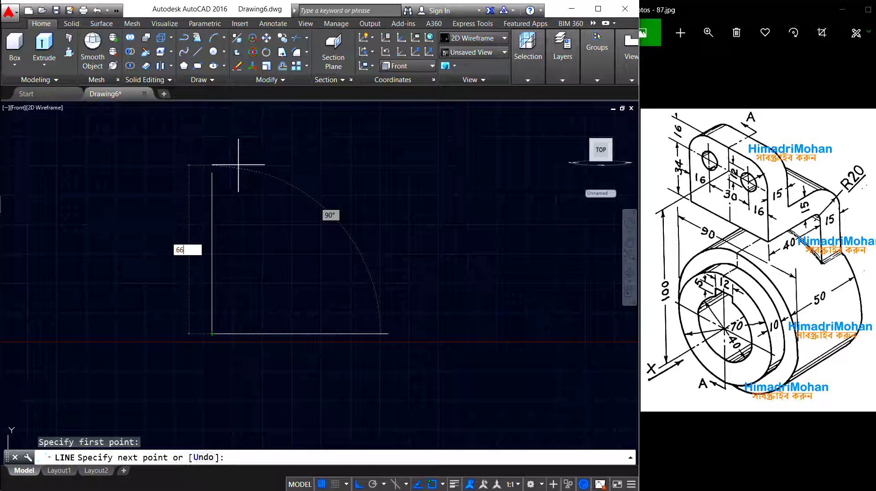
key("Return")
scroll(228, 179, "down", 2)
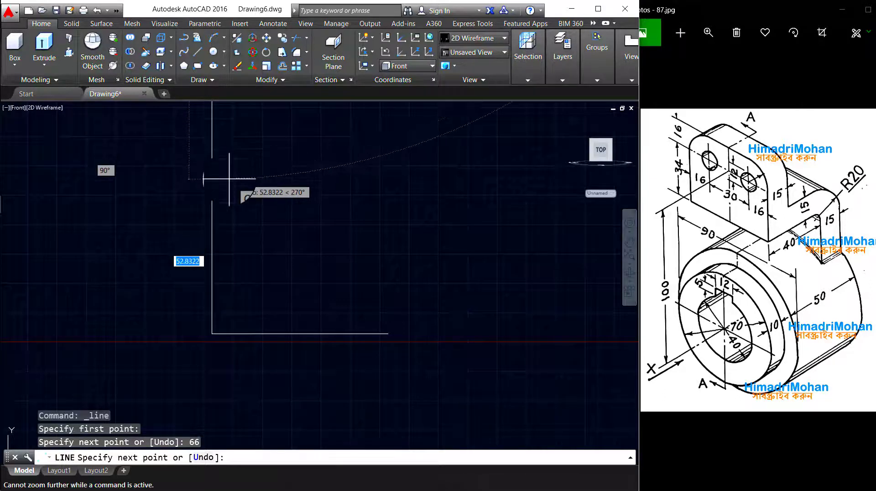
key("Escape")
scroll(256, 169, "down", 3)
middle_click_drag(264, 180, 251, 329)
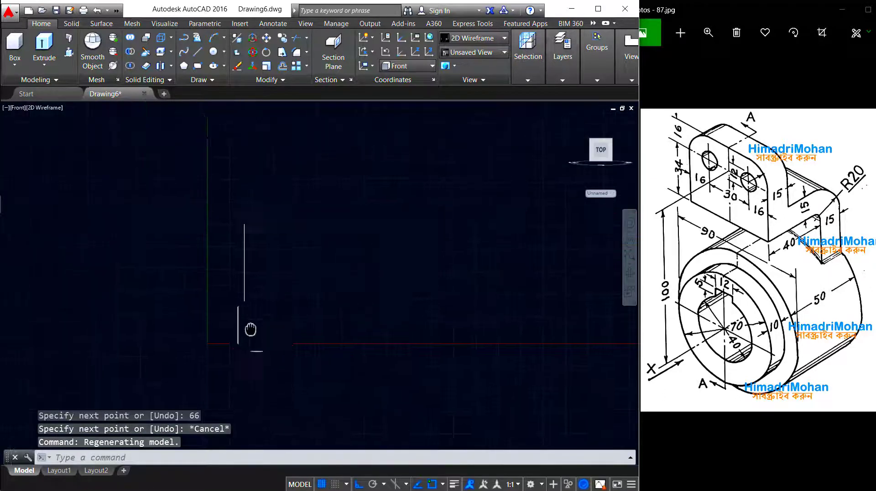
scroll(251, 329, "down", 1)
Step: From the top of the 66 line, draw 40 left, 50 up, 15 right, 35 down, then close to the base
key("Return")
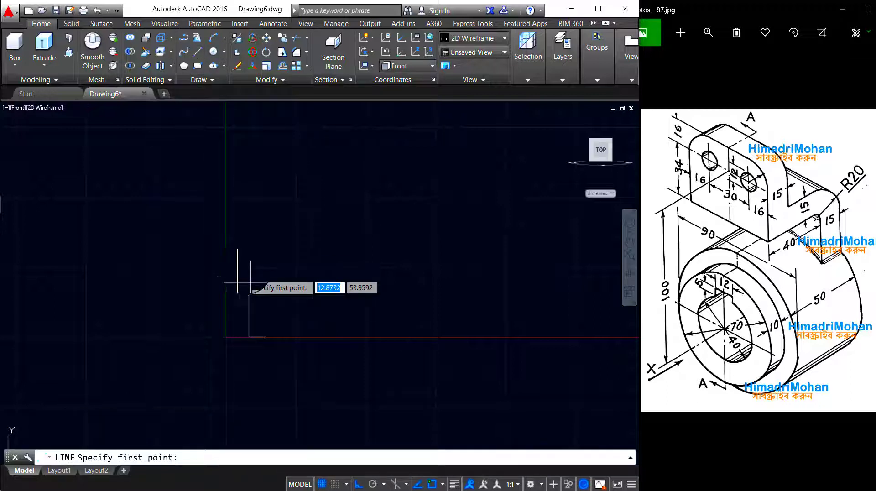
left_click(249, 263)
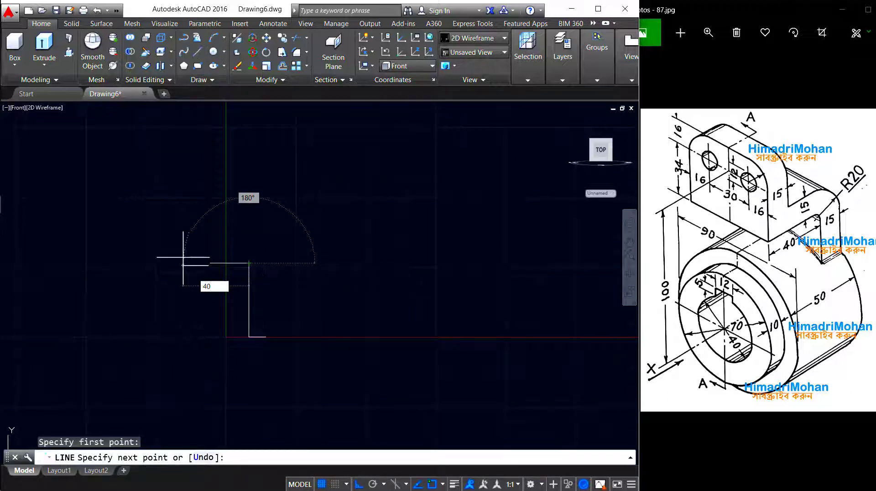
key("Return")
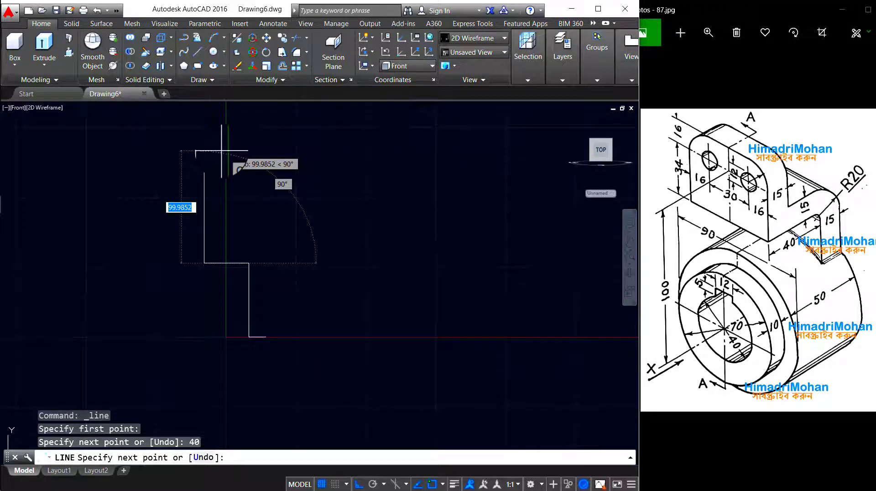
key("Return")
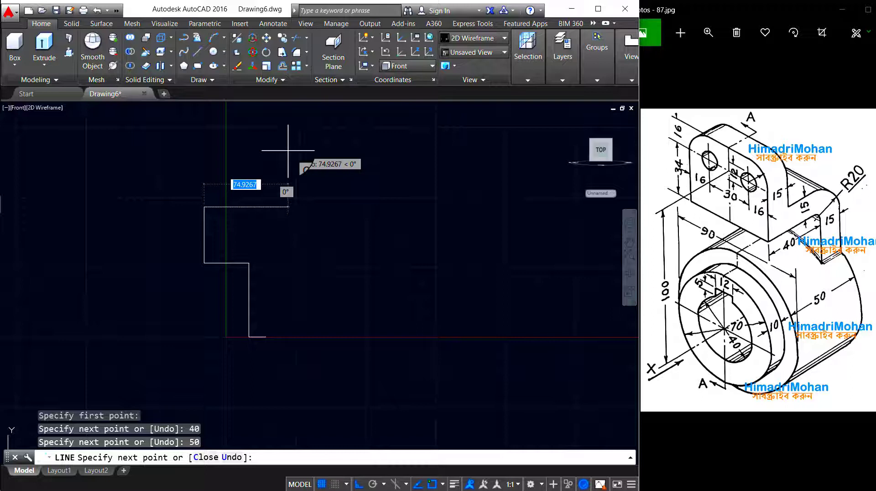
key("Return")
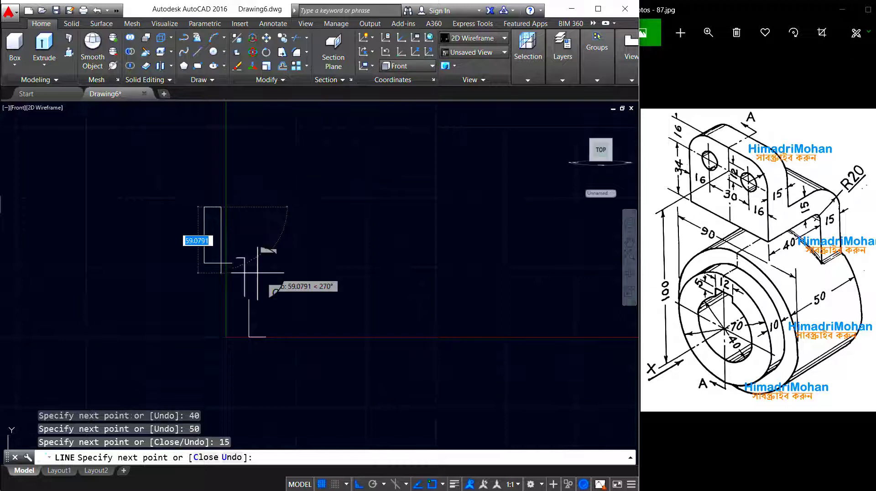
type("35")
key("Return")
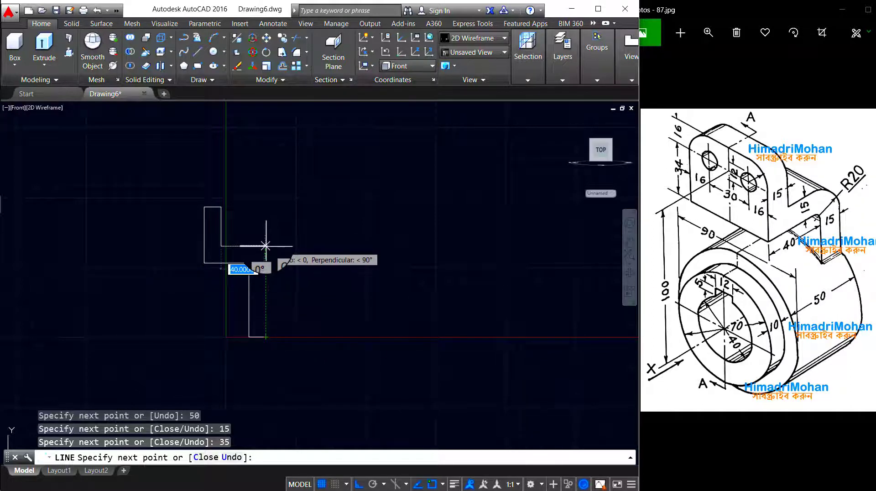
left_click(266, 246)
left_click(264, 337)
key("Return")
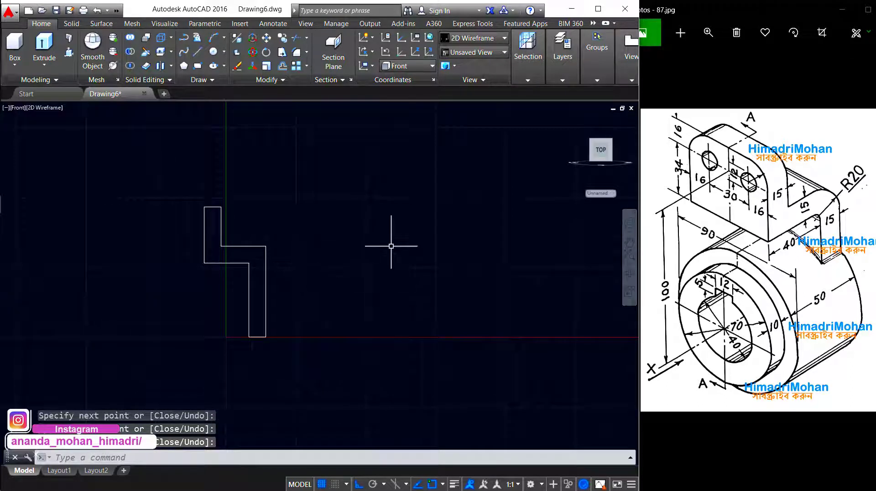
Step: From the Home 3D view, press-pull the closed profile 90 units into a solid
left_click(573, 120)
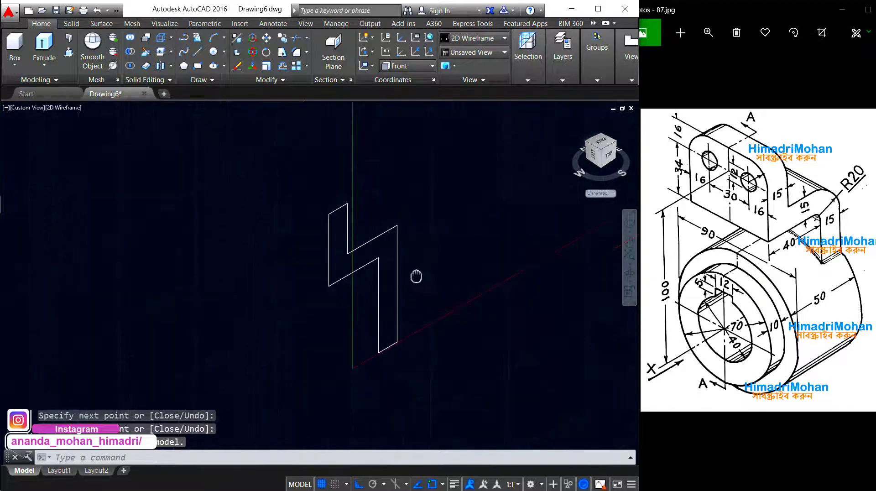
middle_click_drag(417, 277, 442, 263)
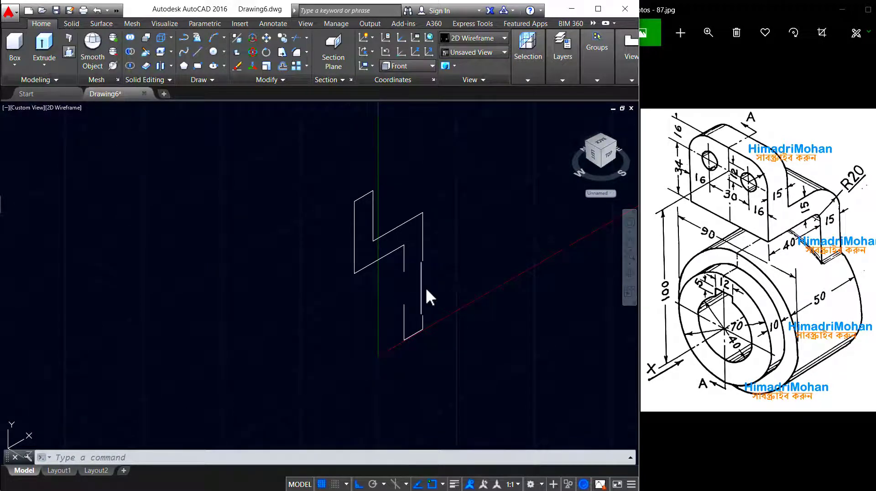
left_click(388, 244)
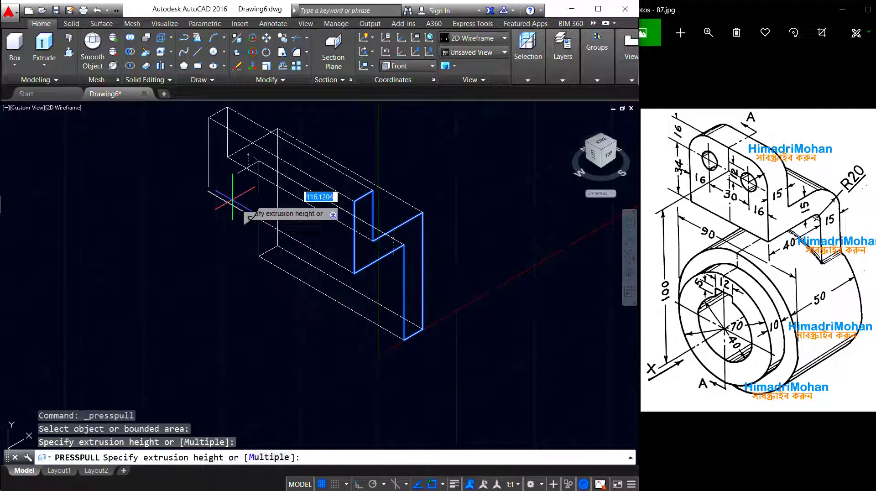
type("0")
key("Return")
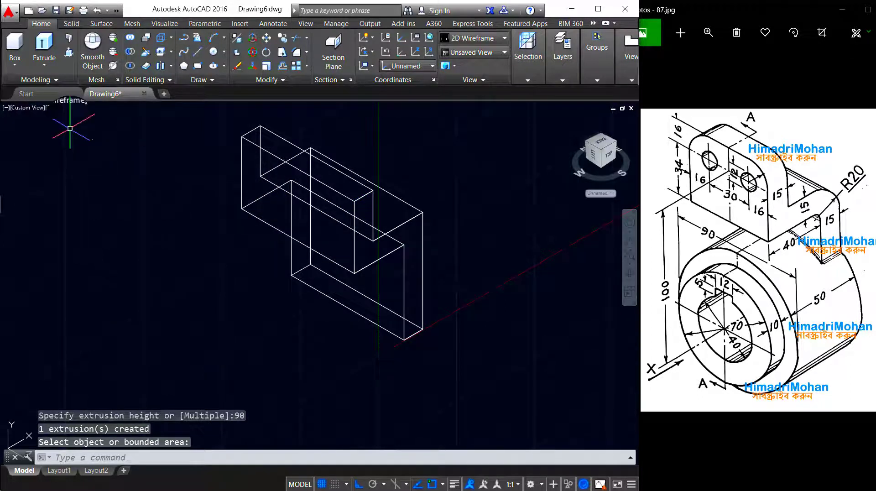
Step: Try Realistic shading with the grid off, then undo back to 2D Wireframe
left_click(72, 109)
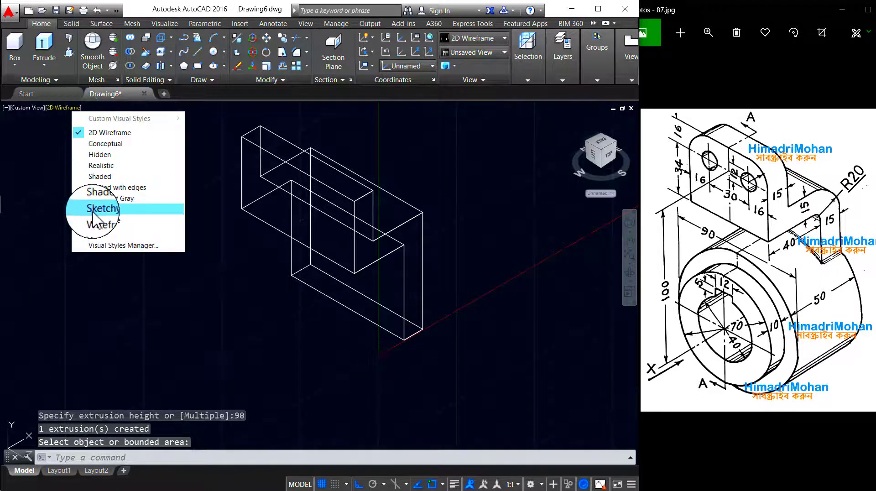
left_click(102, 165)
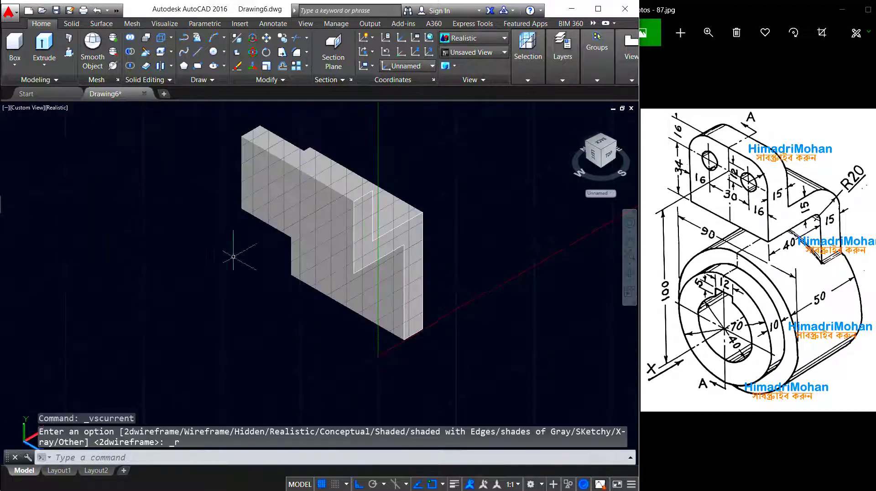
left_click(321, 484)
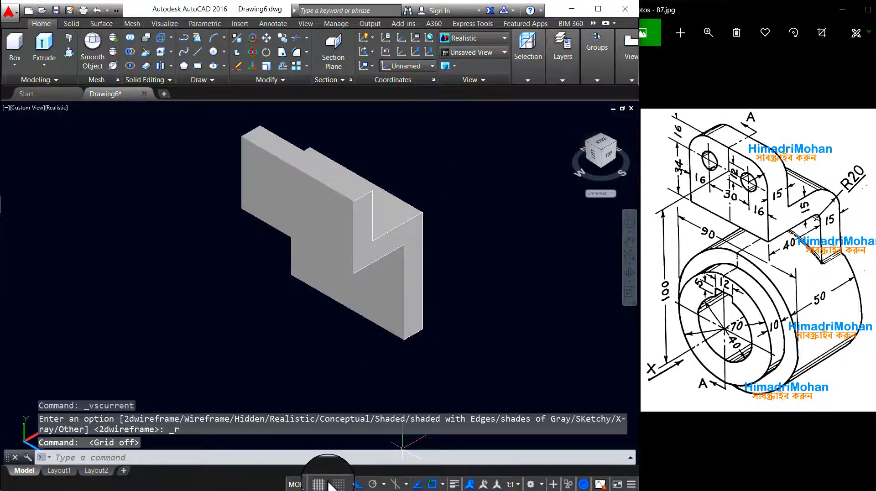
left_click(571, 120)
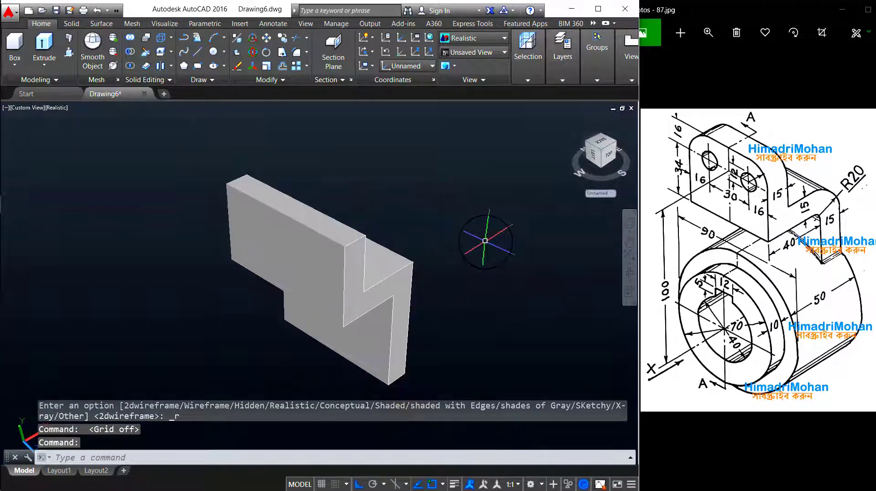
mouse_move(475, 245)
middle_mouse_down("shift")
mouse_move(346, 236)
mouse_move(488, 249)
mouse_move(504, 219)
mouse_move(462, 209)
mouse_move(405, 277)
middle_mouse_up("shift")
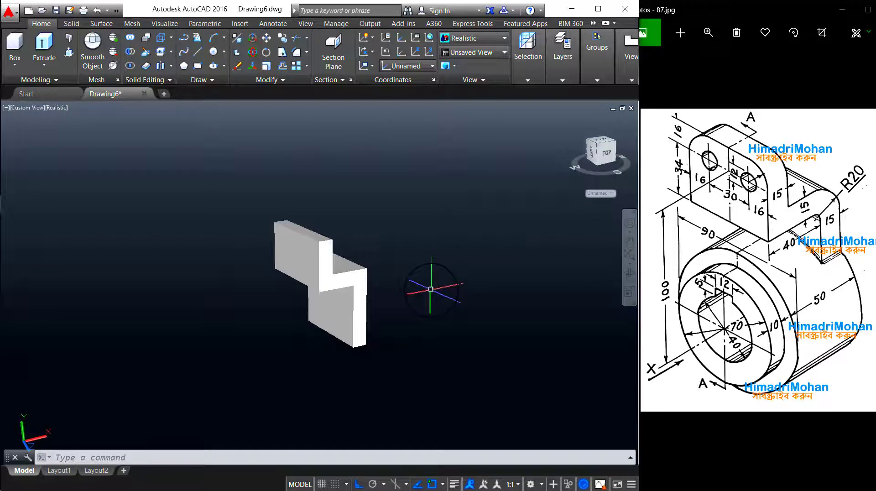
key("ctrl+z")
key("ctrl+z")
key("ctrl+z")
key("ctrl+z")
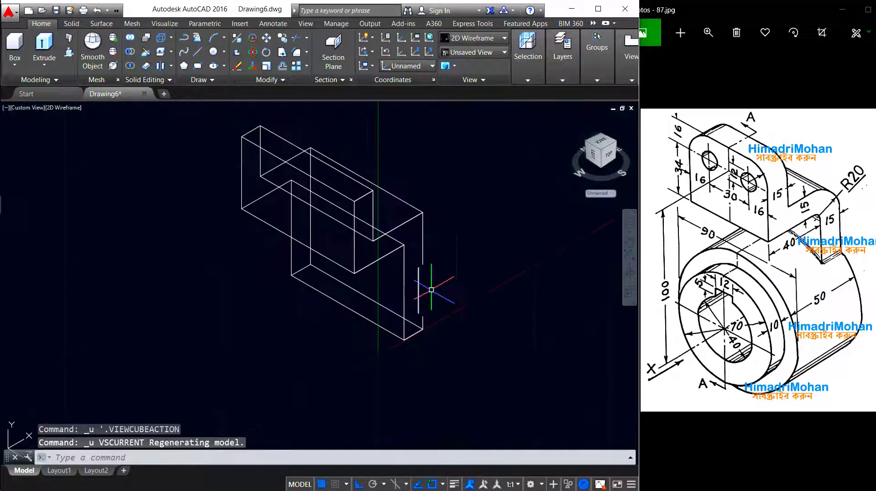
key("ctrl+z")
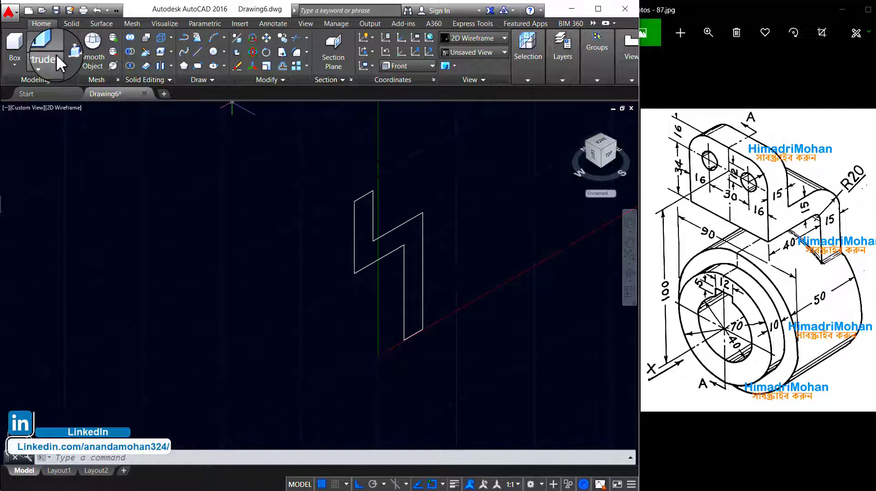
Step: Press-pull the Z-shaped profile 62 units into a solid
left_click(67, 52)
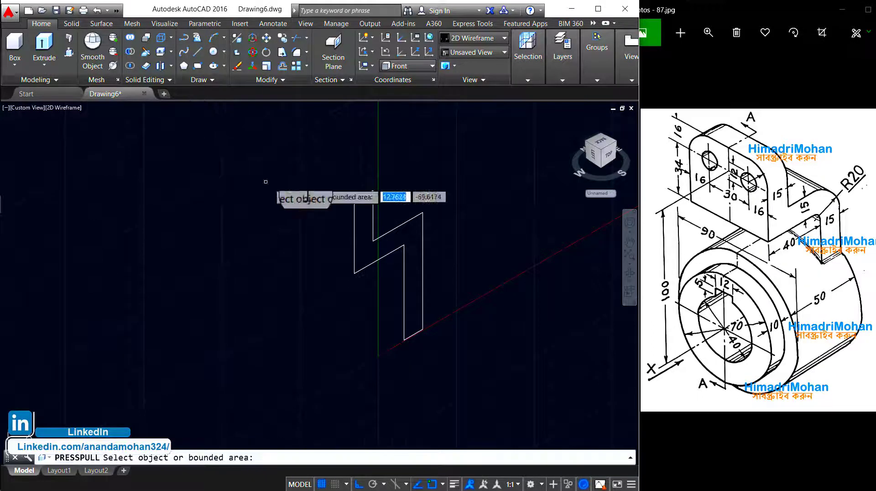
left_click(357, 236)
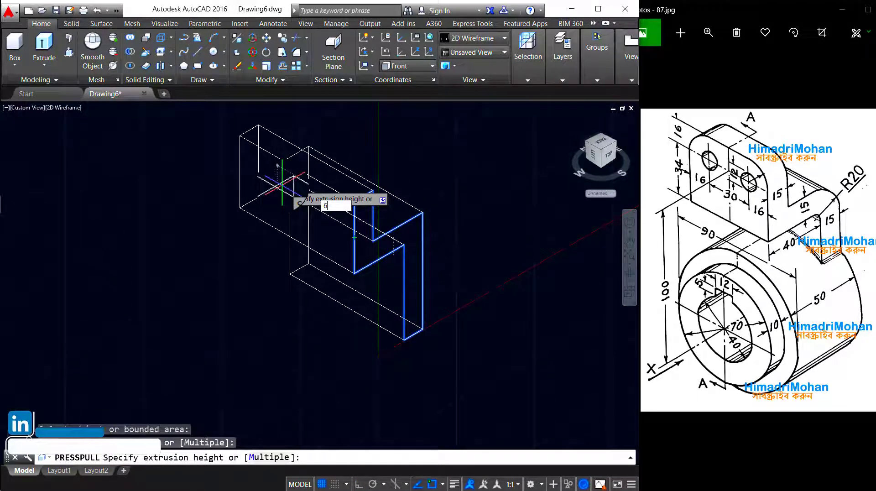
type("2")
key("Return")
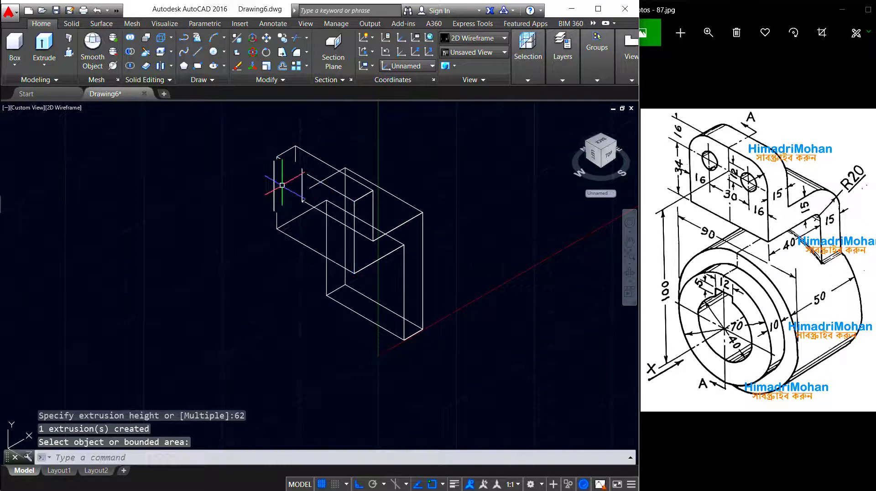
Step: Show the model in Realistic visual style with the grid off, zoomed in
left_click(72, 109)
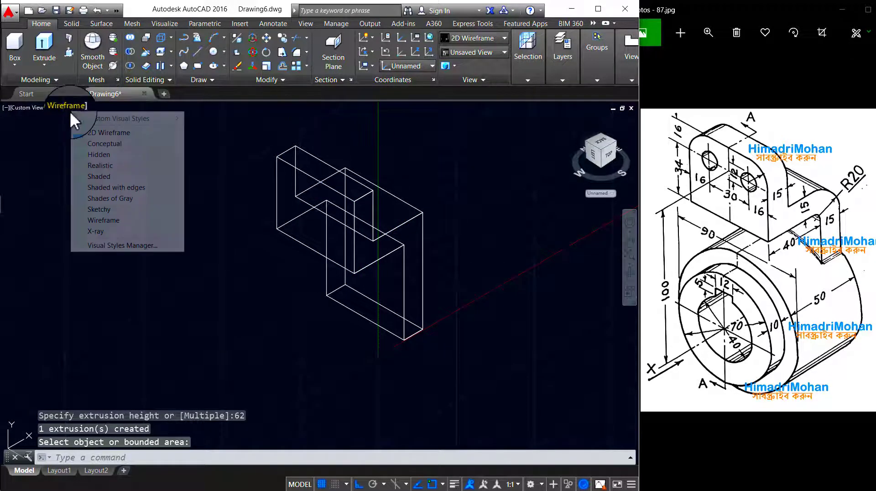
left_click(104, 165)
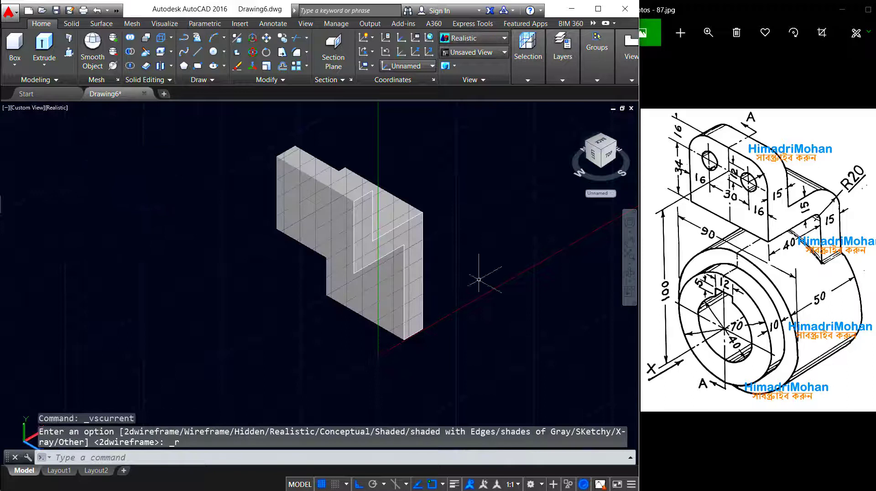
left_click(322, 485)
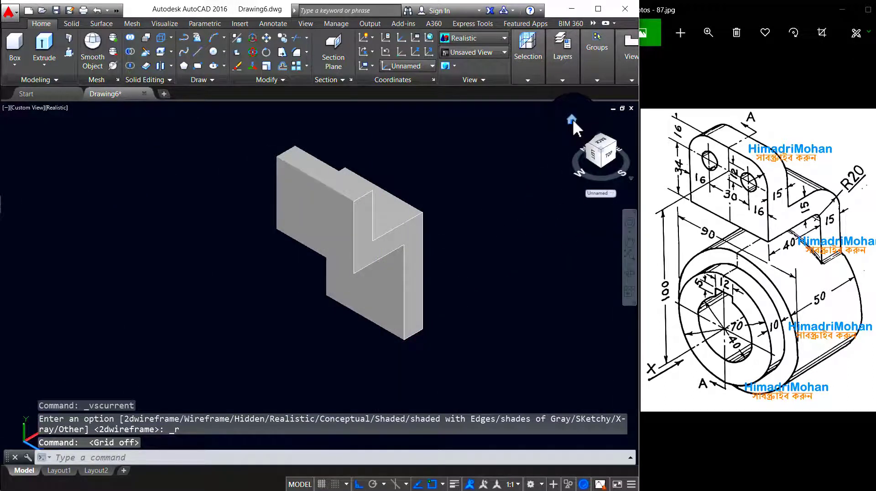
scroll(352, 212, "up", 3)
scroll(375, 225, "up", 2)
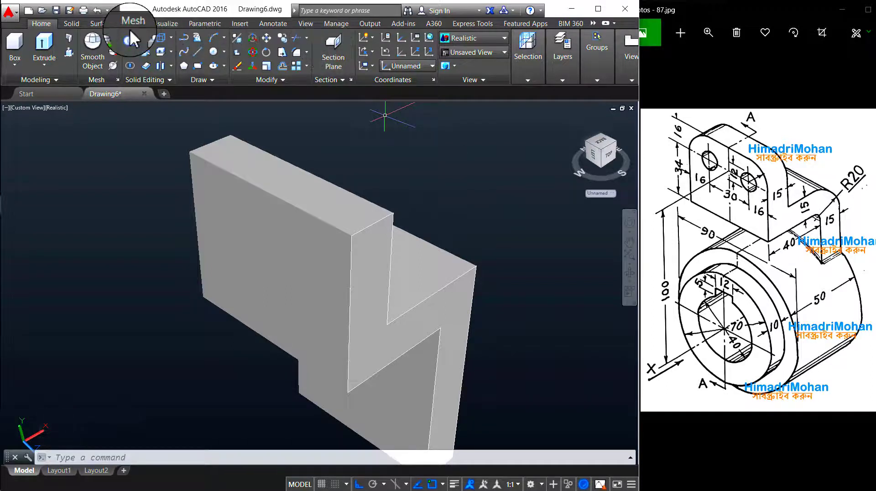
Step: Fillet the solid's outer lower corner edge with radius 20
left_click(73, 24)
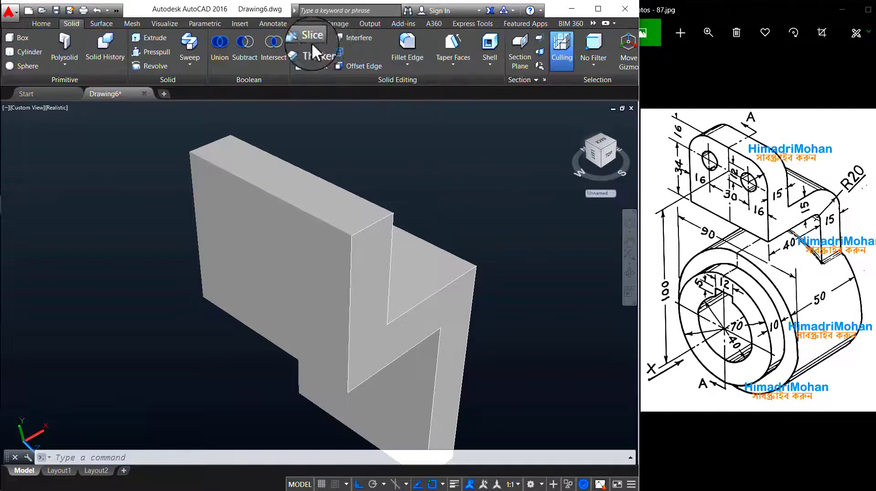
left_click(413, 42)
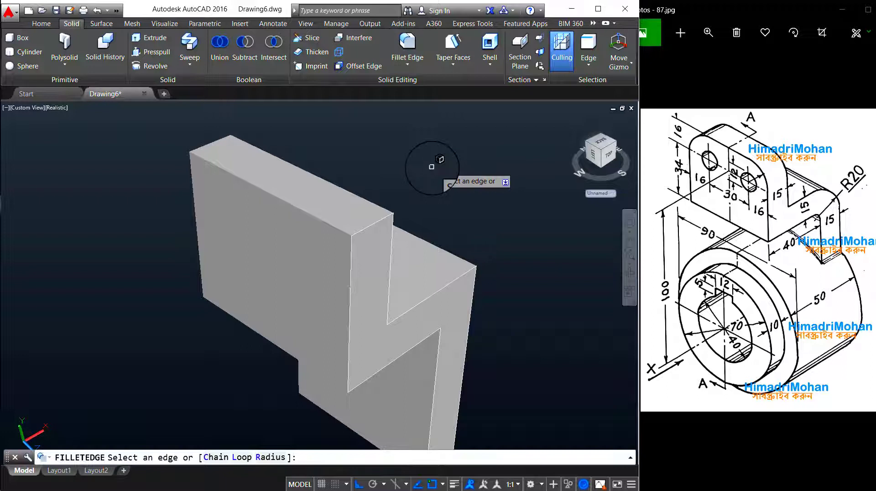
type("r")
key("Return")
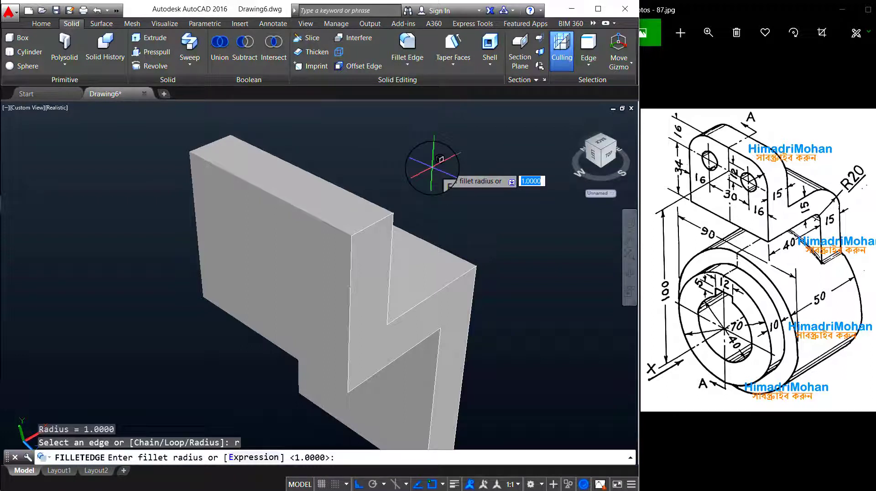
type("20")
key("Return")
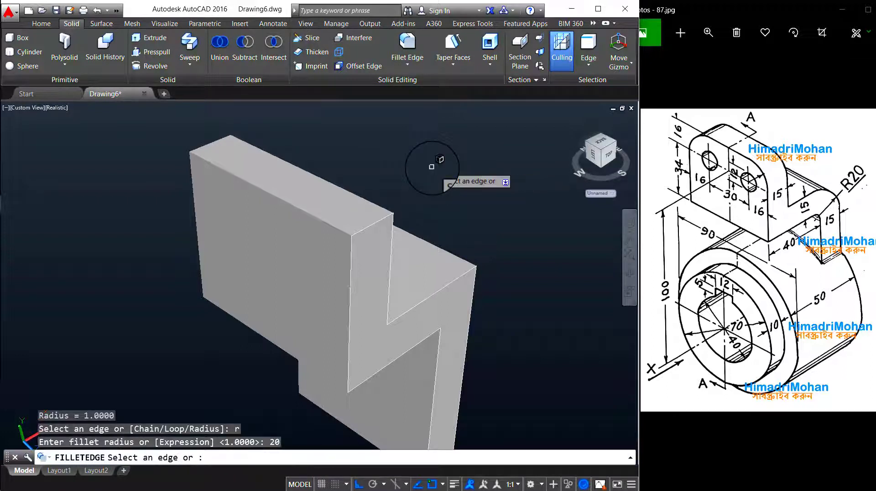
left_click(447, 251)
key("Return")
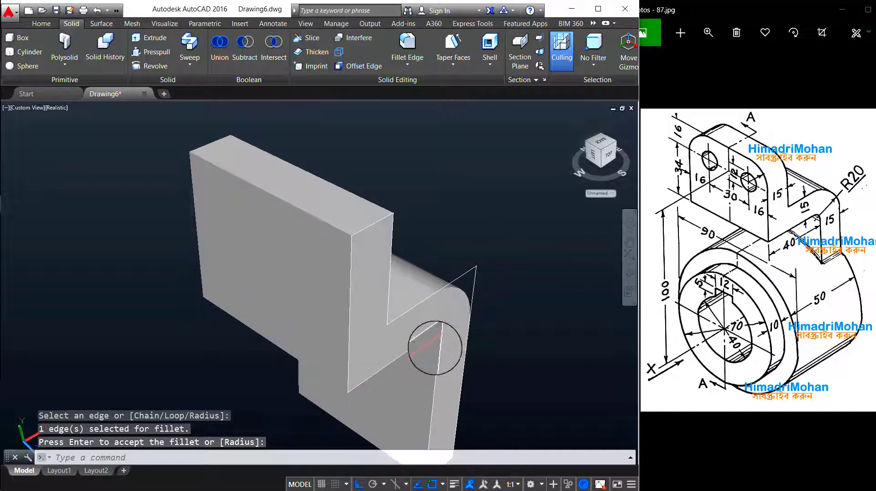
scroll(447, 318, "up", 3)
middle_click_drag(446, 340, 347, 225)
key("Return")
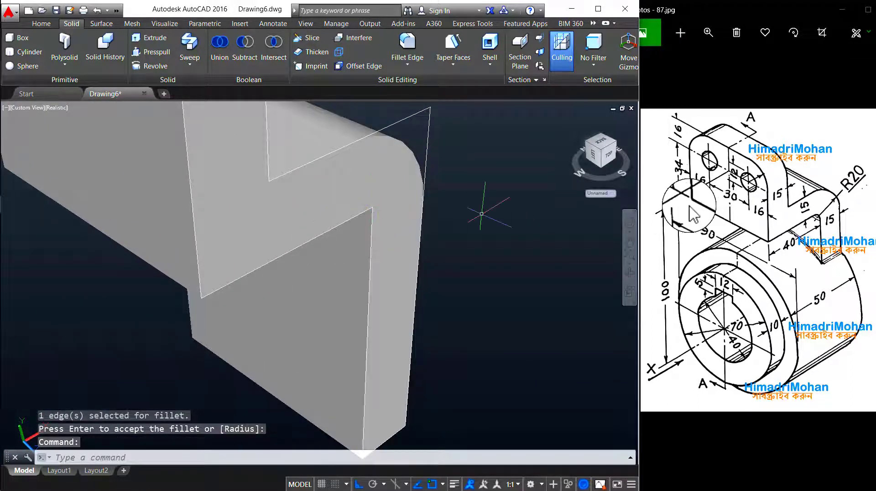
Step: Start a radius 5 edge fillet but cancel it after picking the wrong edge
left_click(408, 42)
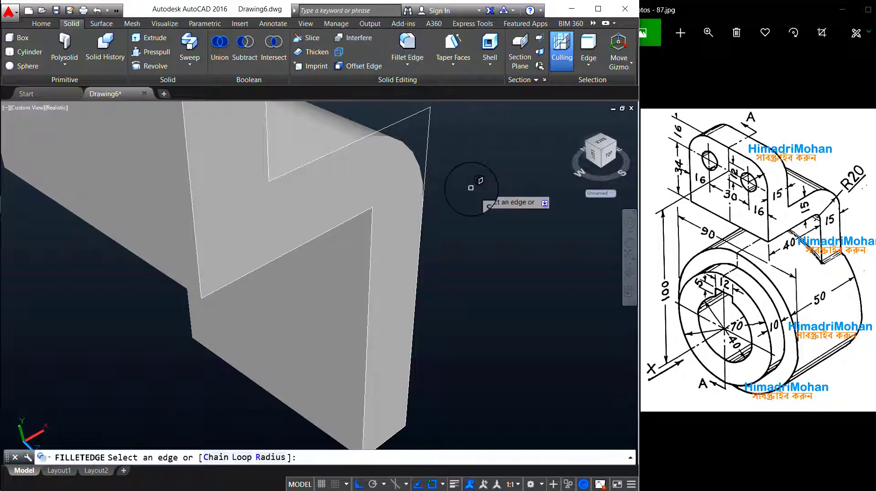
type("r")
key("Return")
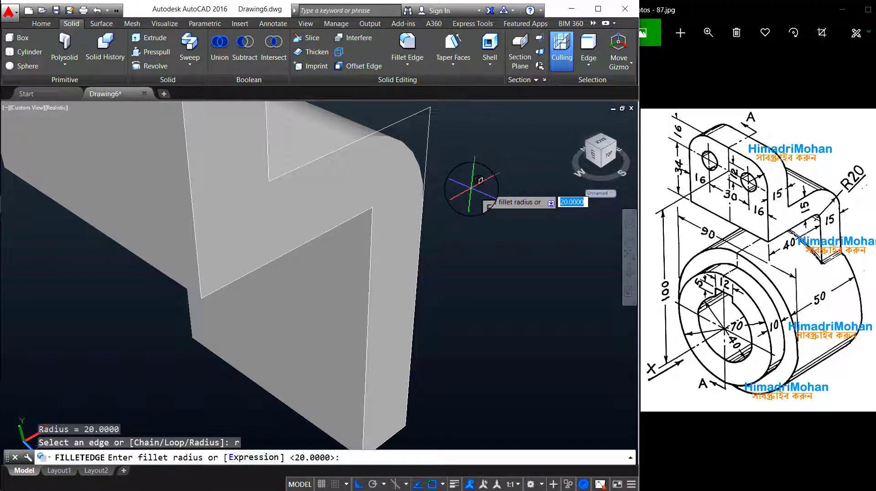
key("Return")
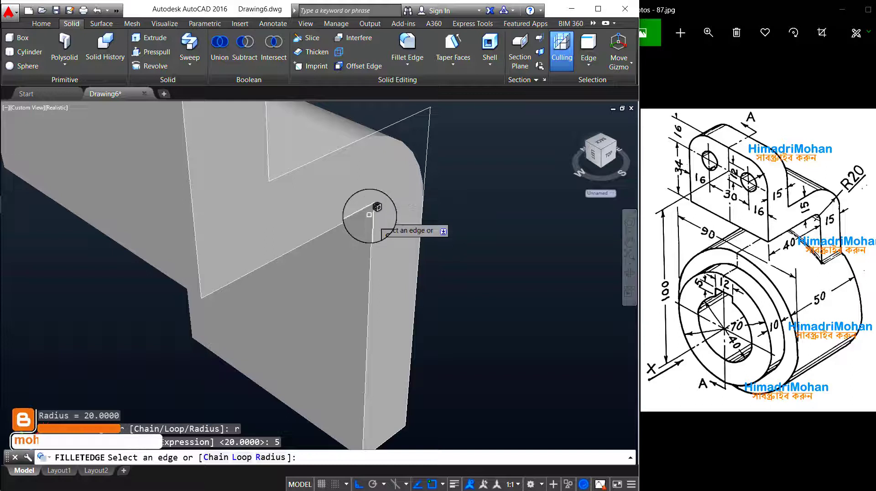
left_click(372, 208)
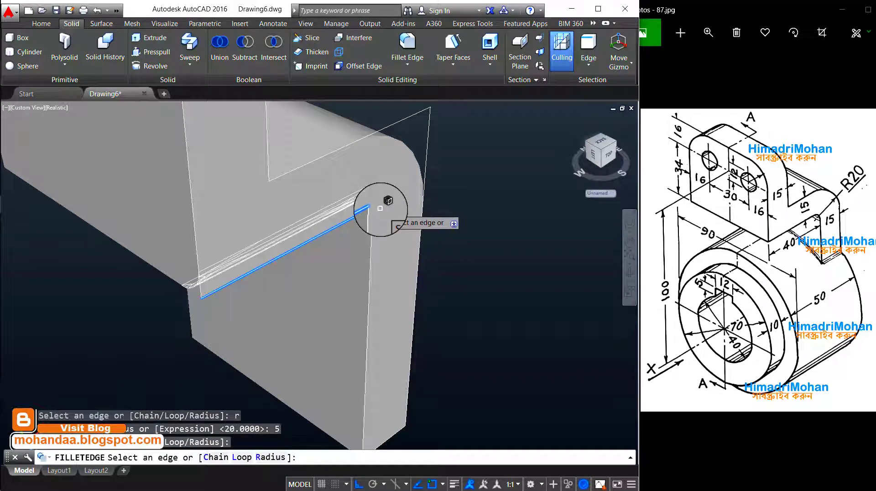
key("Escape")
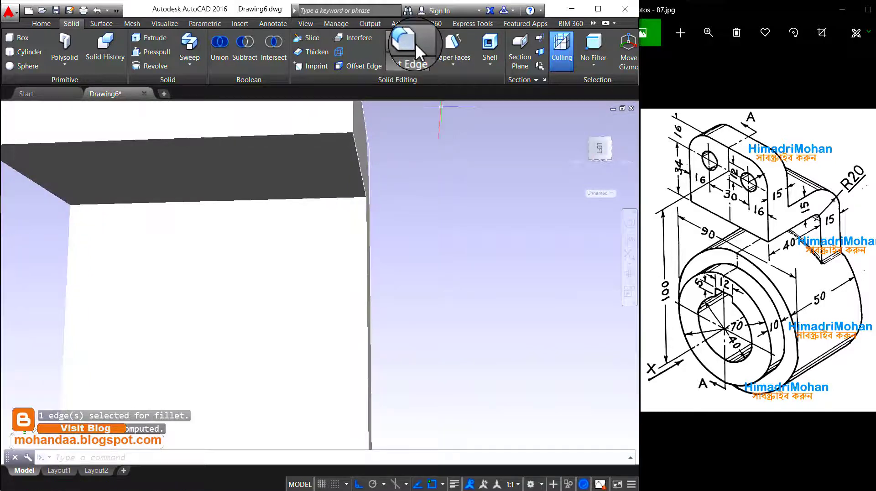
Step: Fillet the inside step edge with radius 5 and return to the Home view
left_click(415, 43)
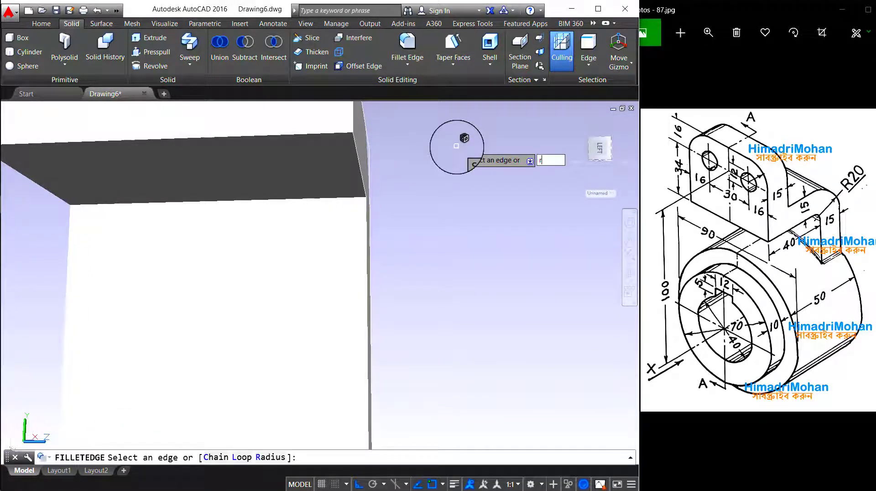
key("Return")
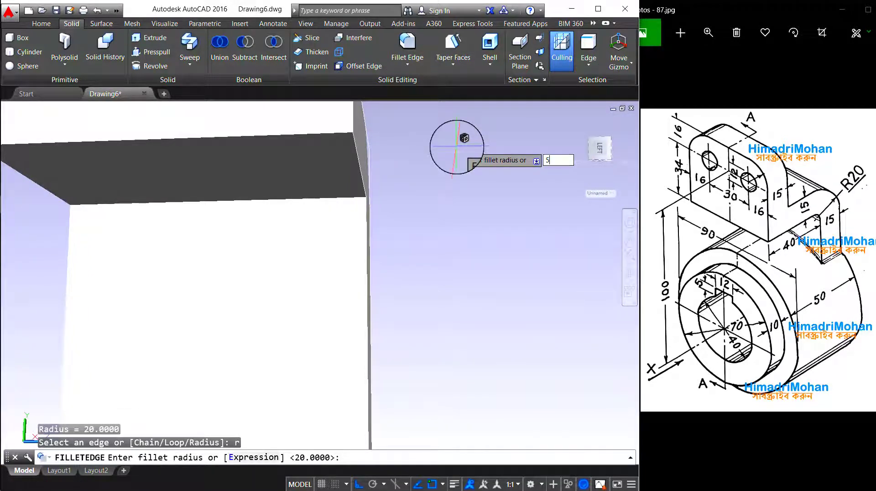
key("Return")
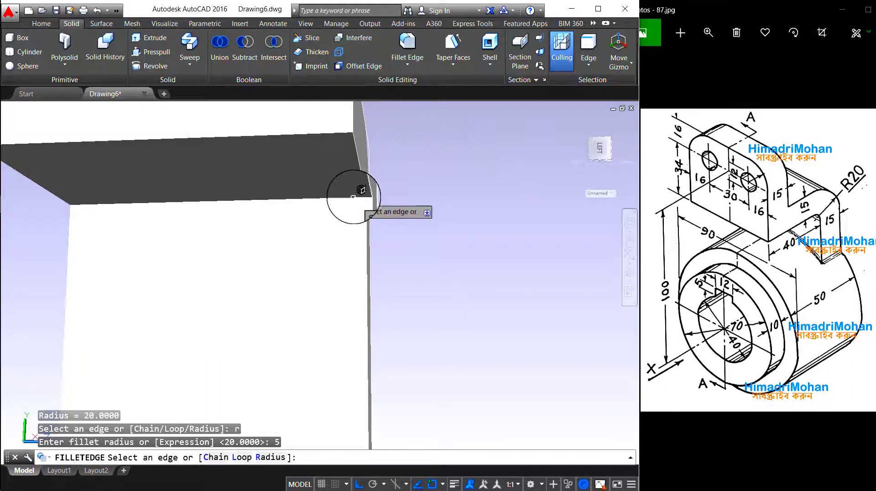
left_click(354, 196)
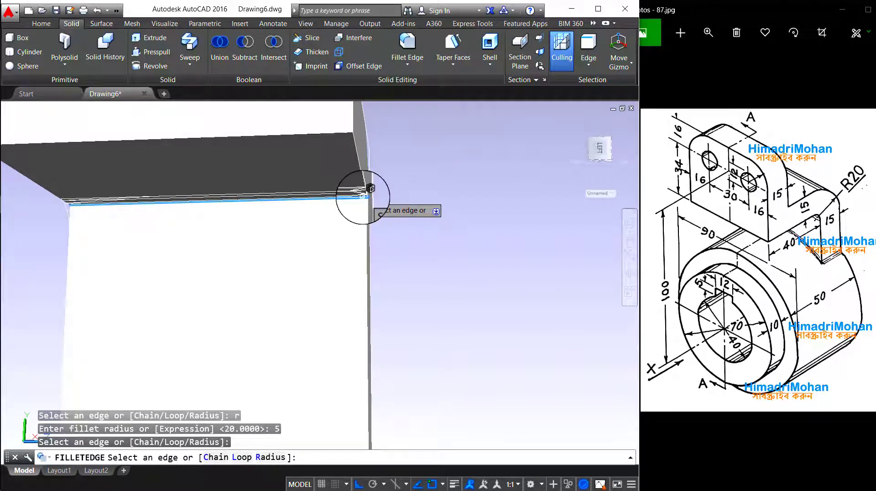
key("Return")
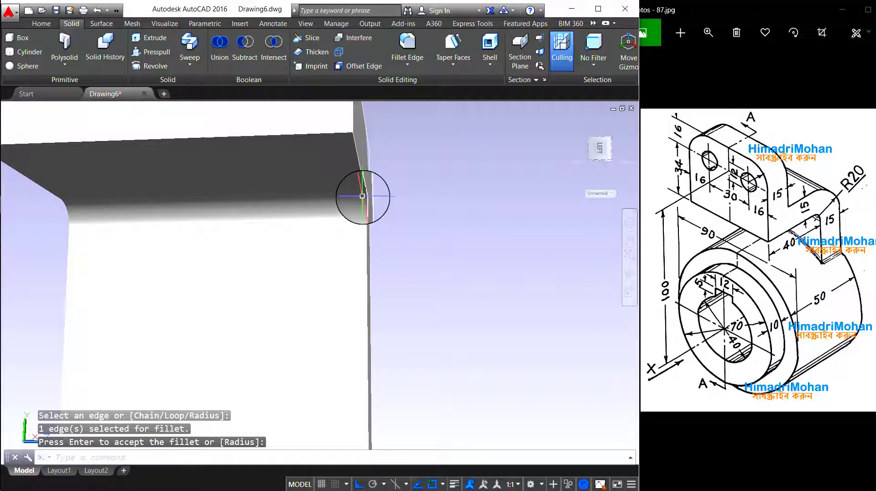
left_click(571, 119)
key("Return")
left_click(427, 246)
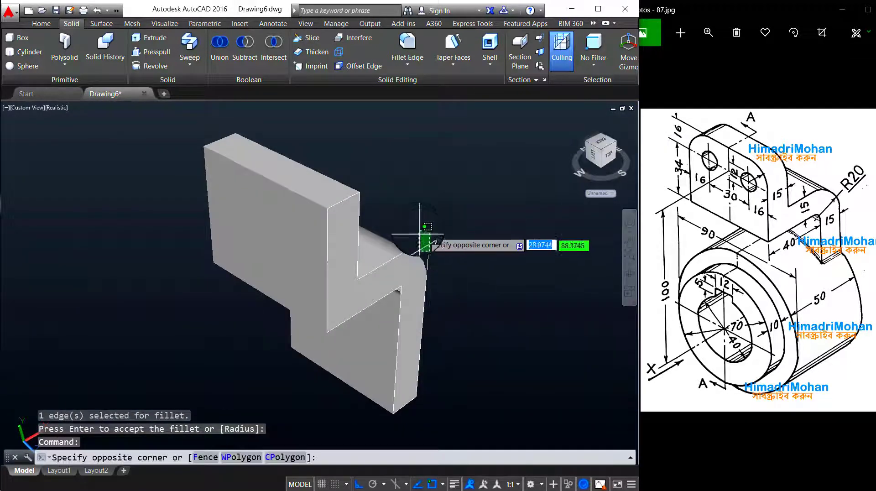
left_click(416, 227)
key("Escape")
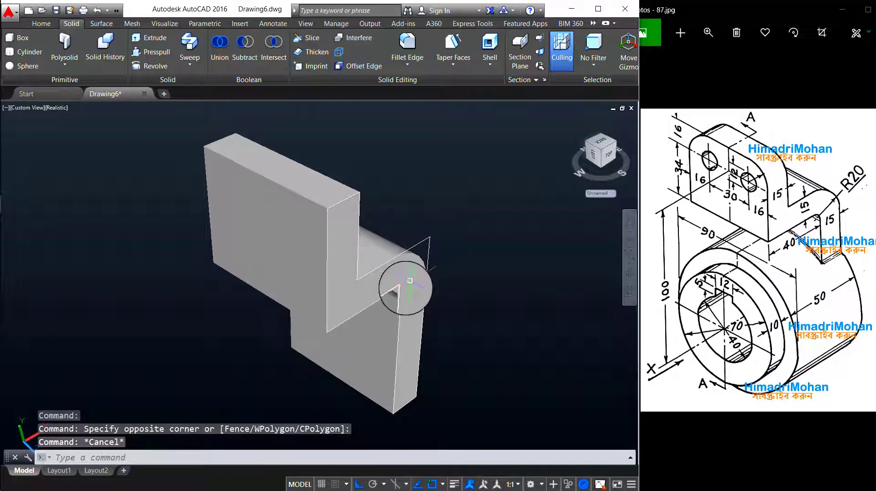
Step: Fillet both vertical edges of the upper plate with radius 16
mouse_move(410, 280)
middle_mouse_down()
mouse_move(452, 193)
mouse_move(417, 232)
middle_mouse_up()
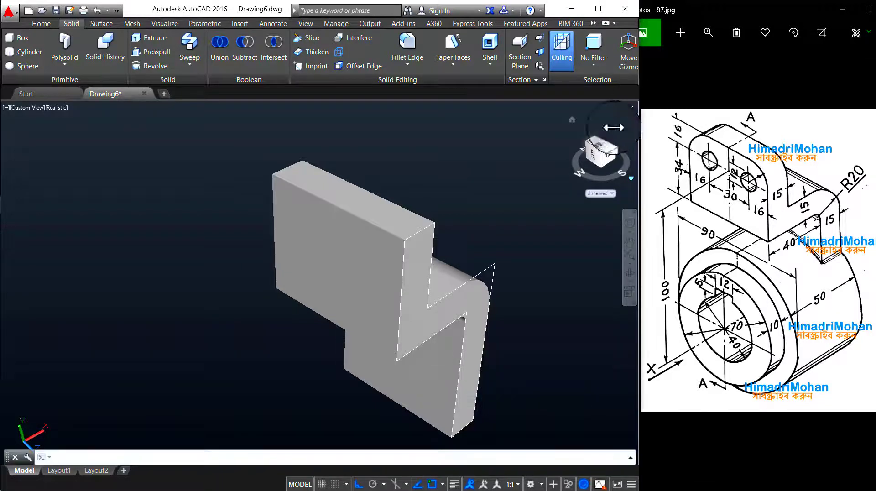
left_click(409, 42)
type("r")
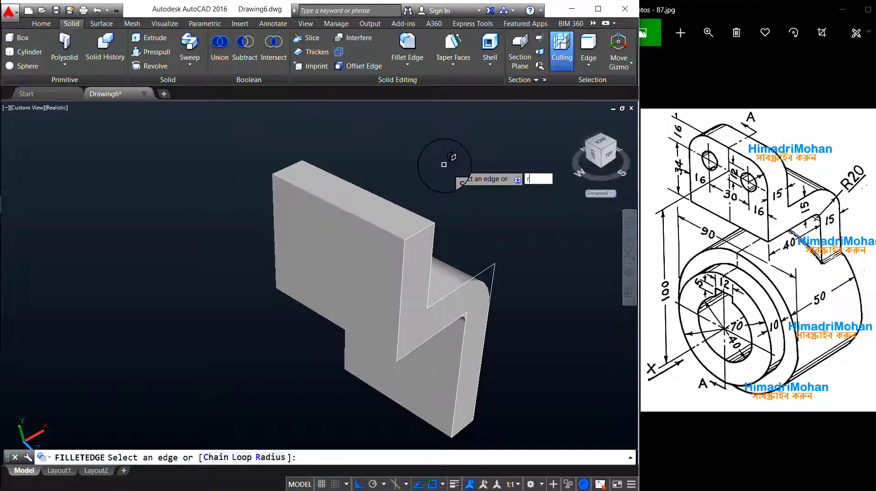
key("Return")
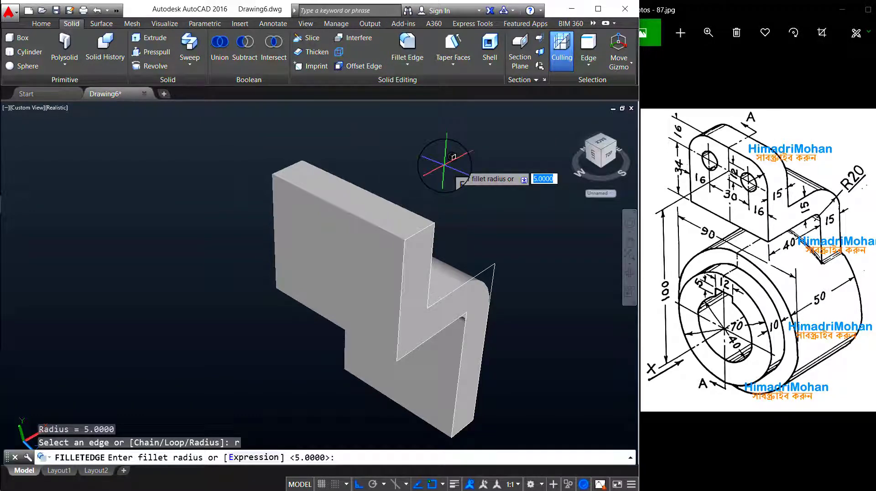
type("16")
key("Return")
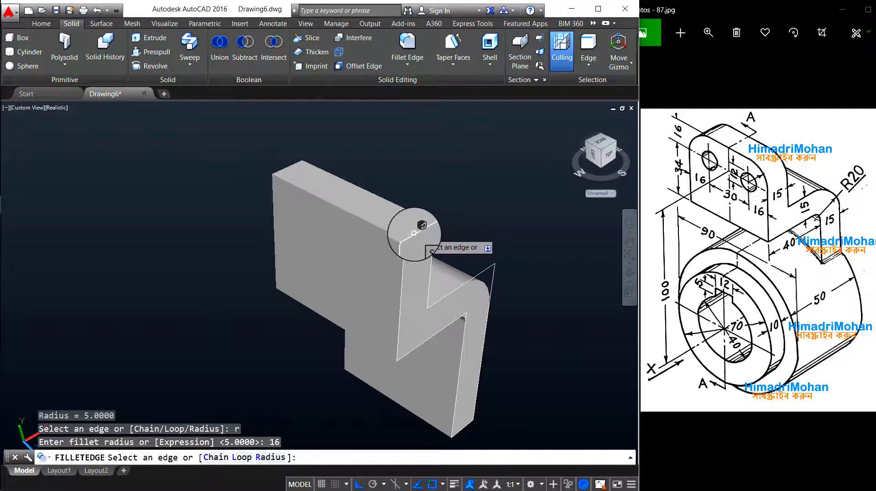
left_click(414, 233)
left_click(414, 233)
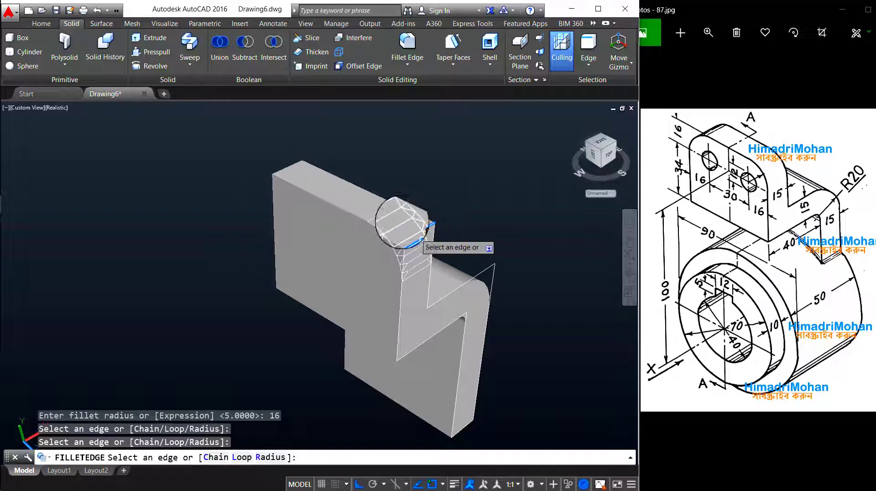
middle_click_drag(313, 167, 395, 195, "shift")
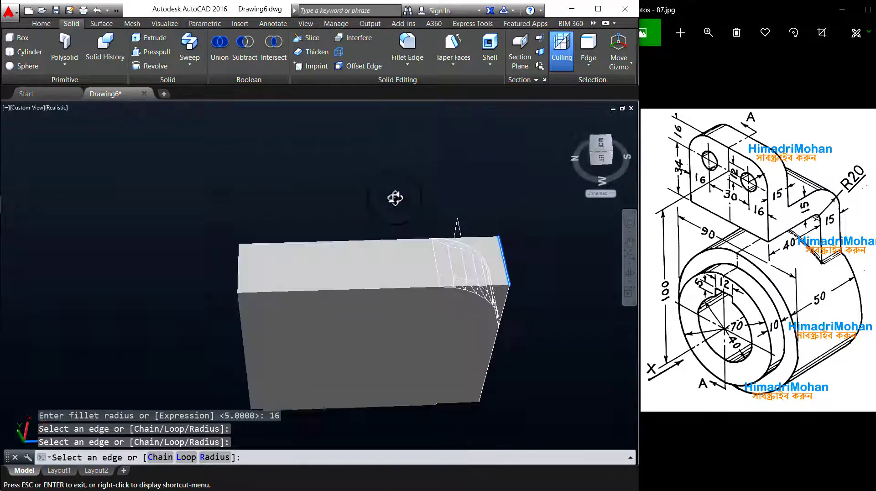
left_click(239, 256)
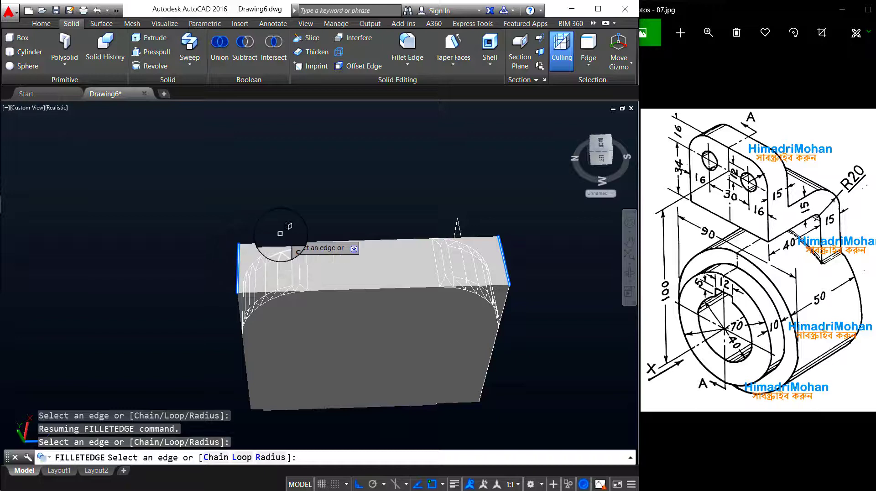
key("Return")
key("Return")
mouse_move(598, 152)
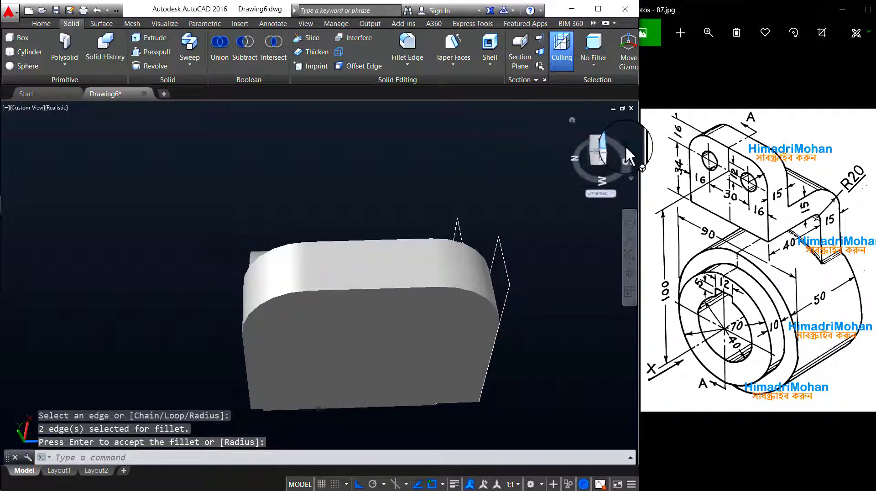
Step: Return the model to the Home isometric view, undoing a back-left view change
left_click(571, 119)
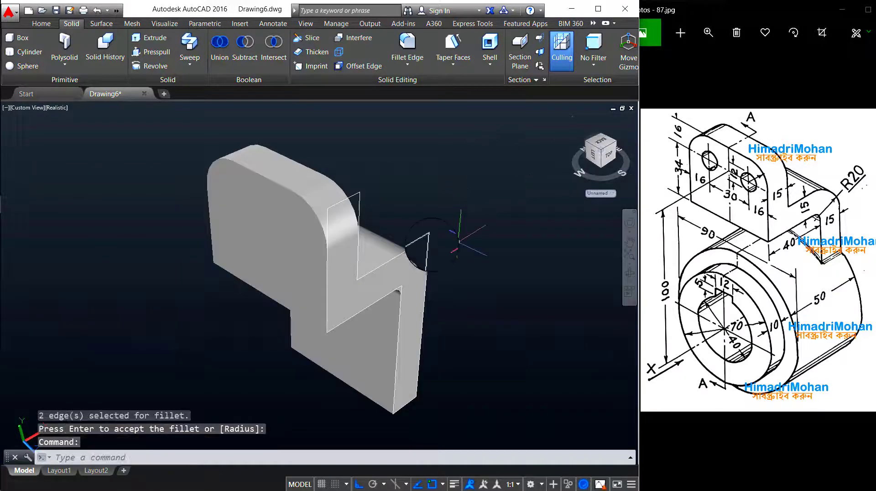
left_click(595, 148)
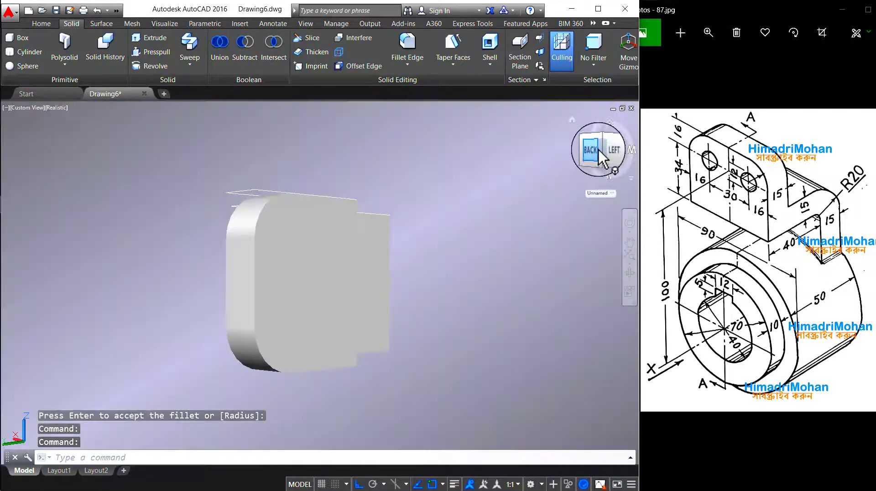
key("ctrl+z")
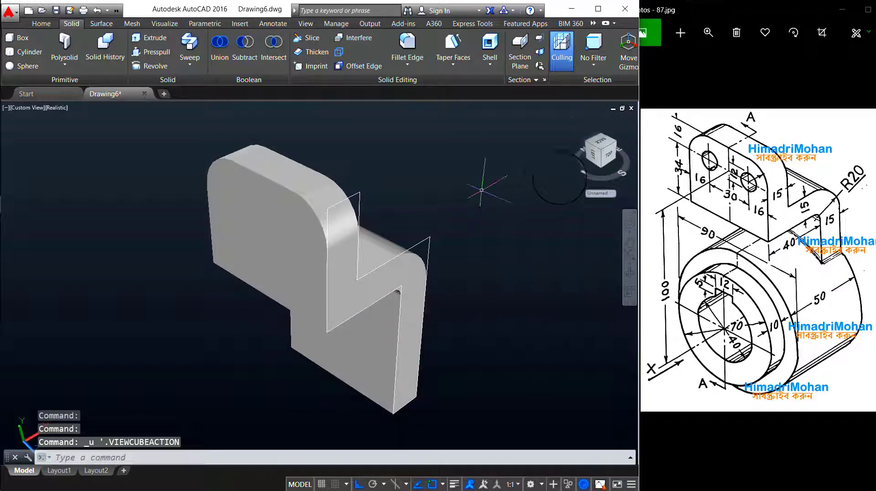
Step: Switch the ViewCube projection to Parallel and zoom in on the model
right_click(595, 148)
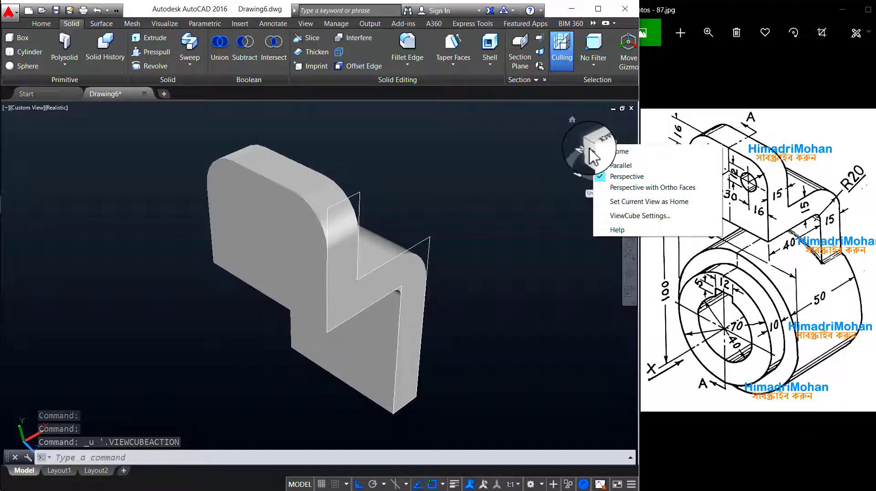
left_click(613, 166)
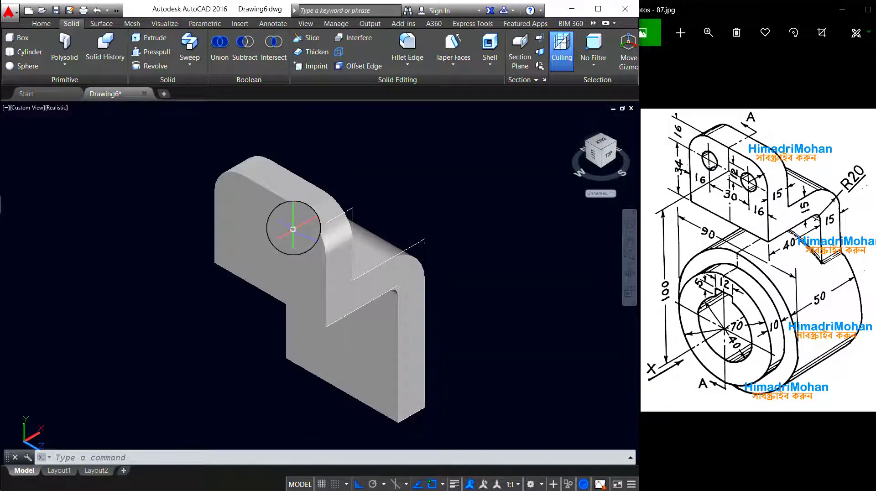
scroll(305, 219, "up", 2)
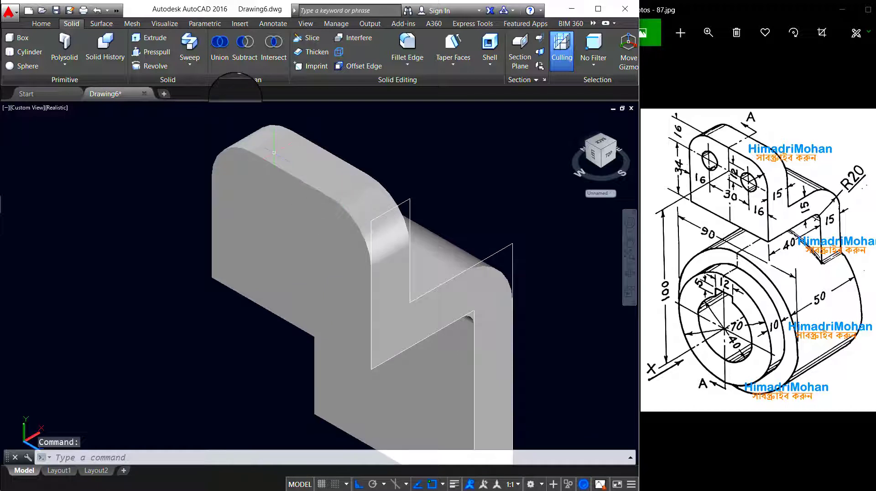
left_click(41, 24)
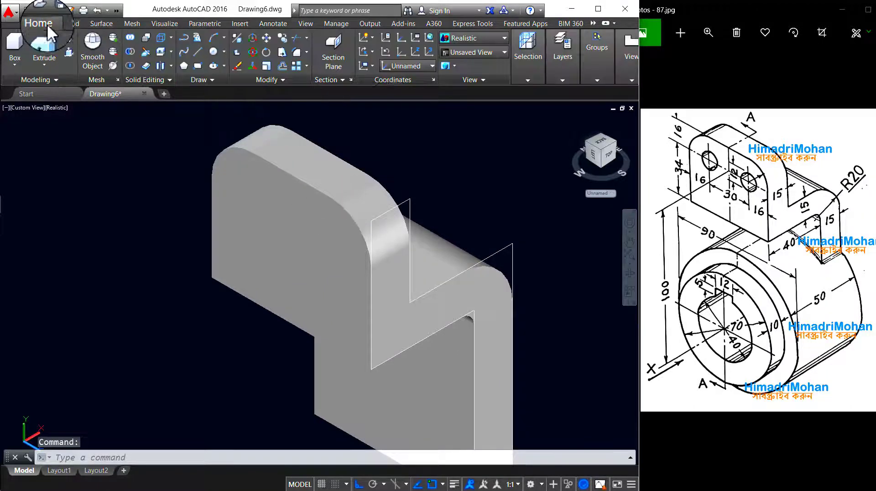
Step: Draw two 12-diameter Center-Diameter circles on the upper plate face
left_click(224, 52)
left_click(237, 89)
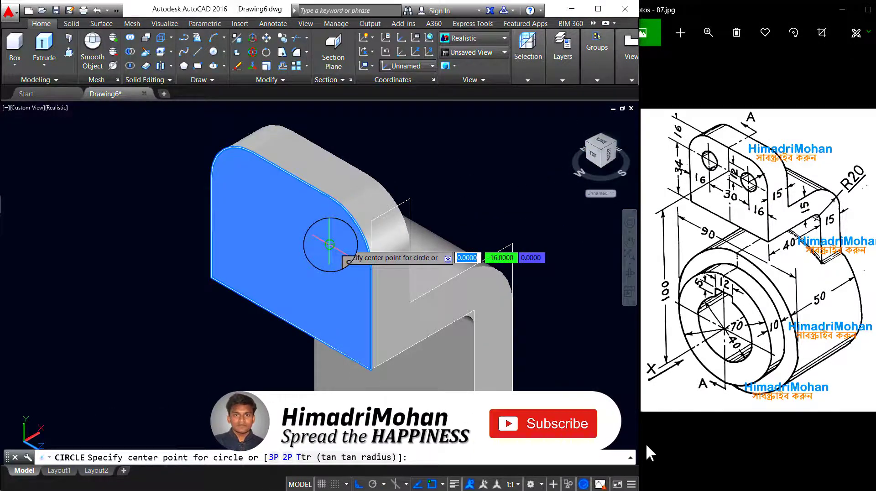
left_click(354, 247)
type("d")
key("Return")
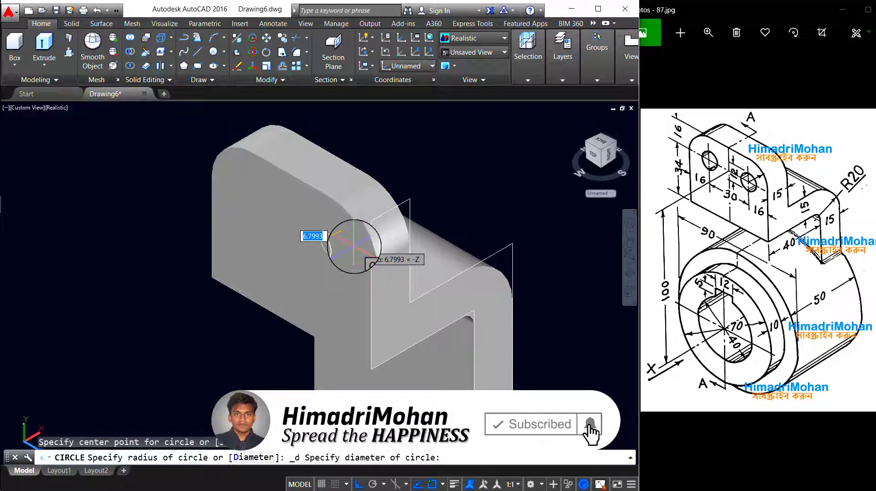
type("12")
key("Return")
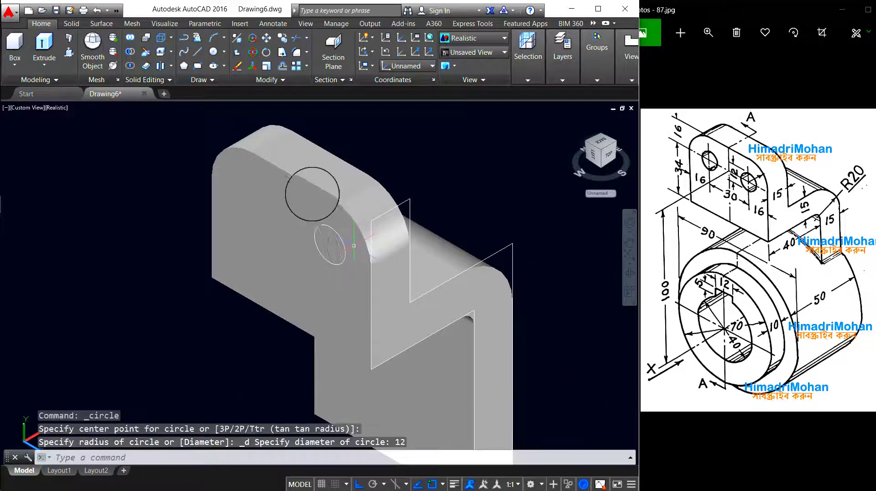
left_click(215, 50)
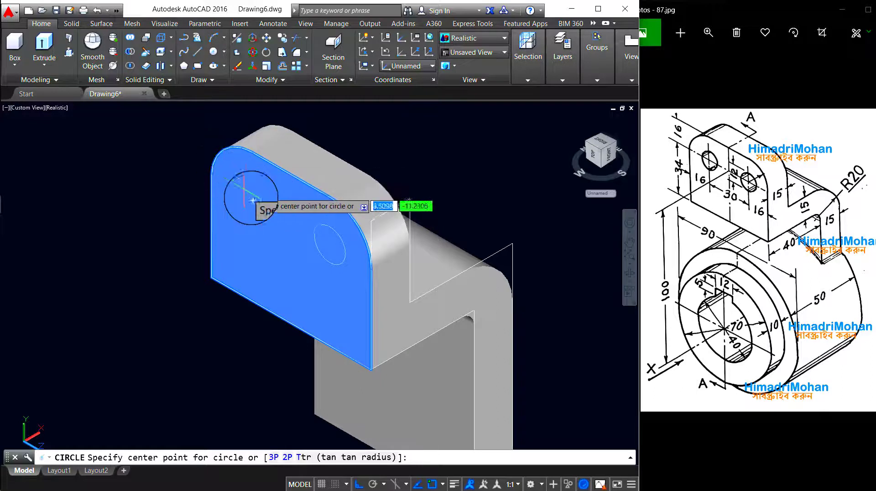
left_click(238, 200)
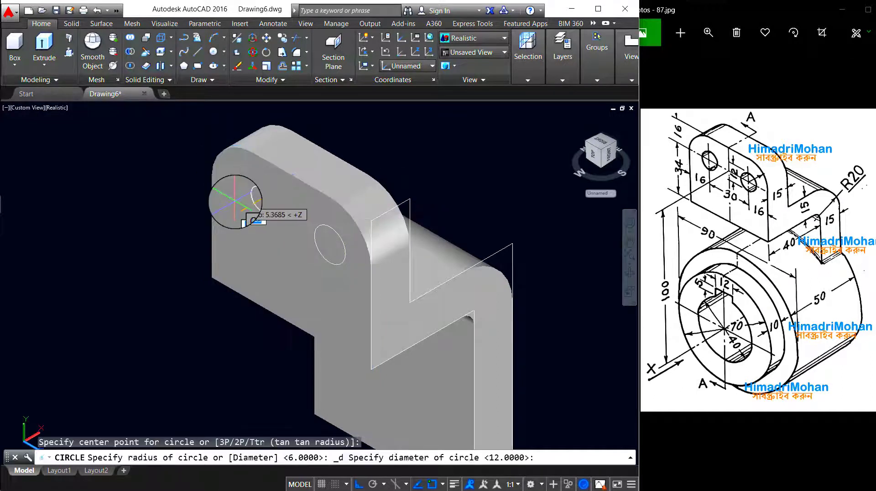
key("Return")
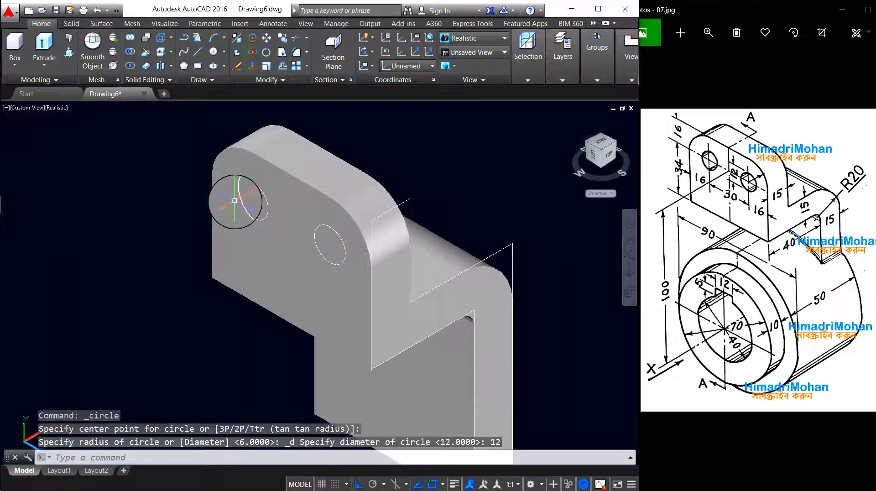
Step: Press-pull both circles through the plate to cut two holes
left_click(67, 50)
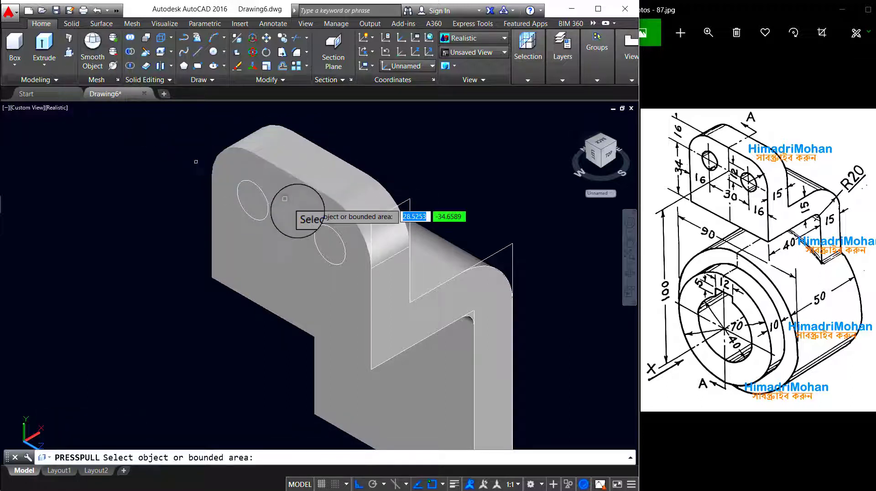
left_click(253, 199)
left_click(332, 241)
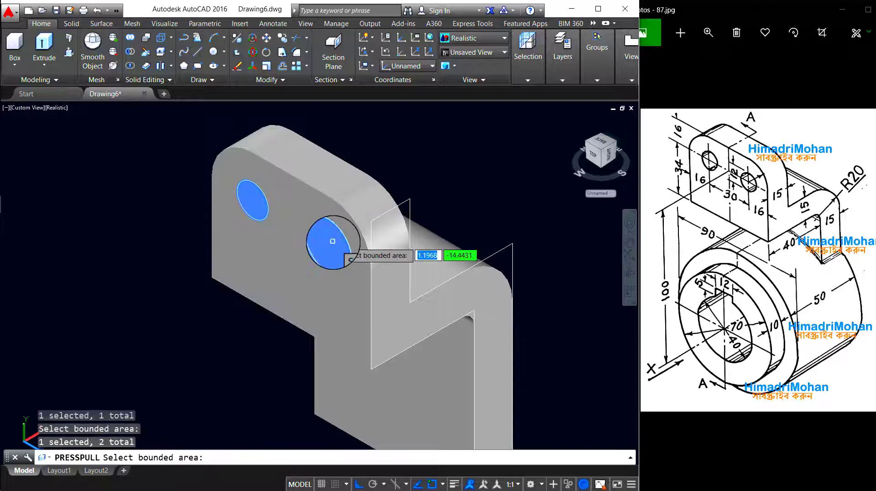
key("Return")
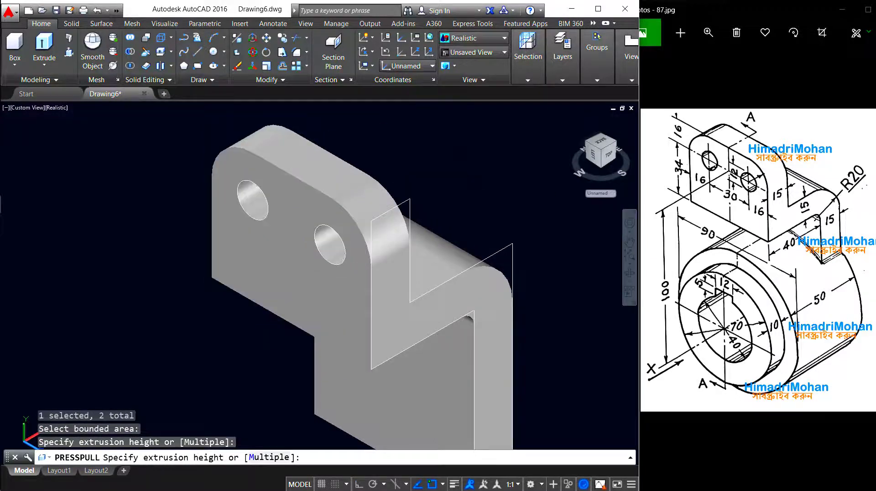
left_click(459, 193)
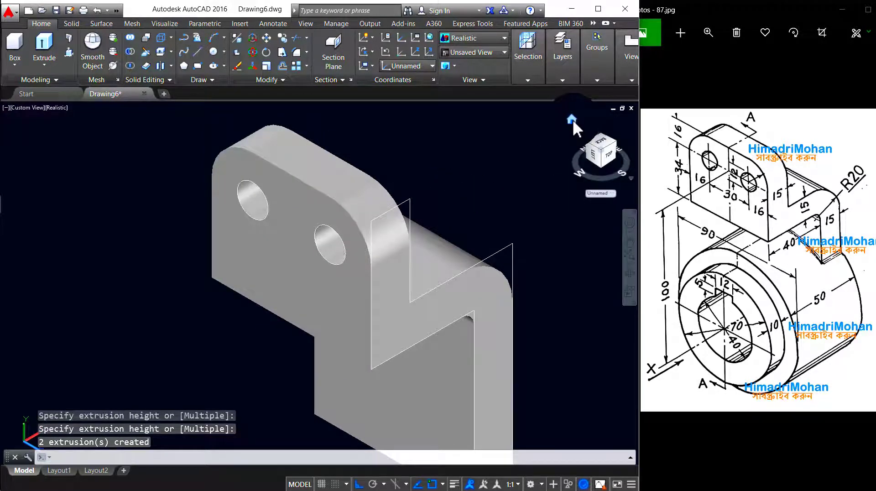
scroll(522, 243, "down", 2)
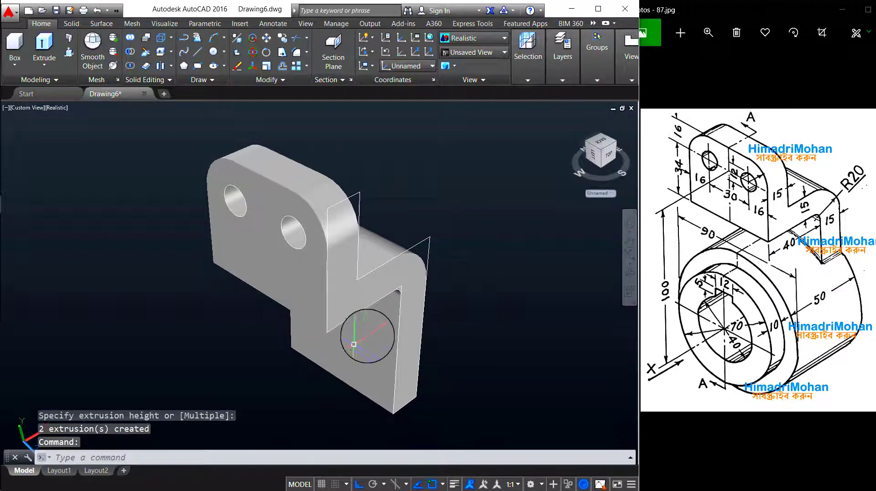
middle_click_drag(353, 345, 427, 272)
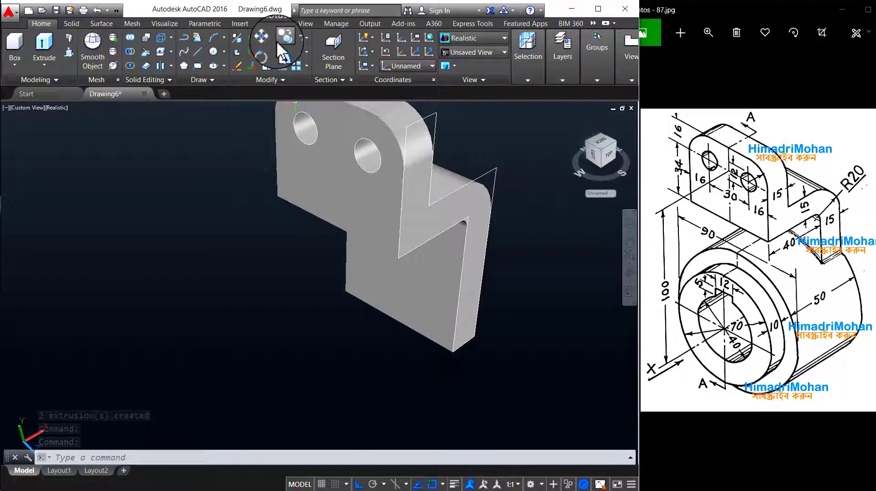
left_click(214, 53)
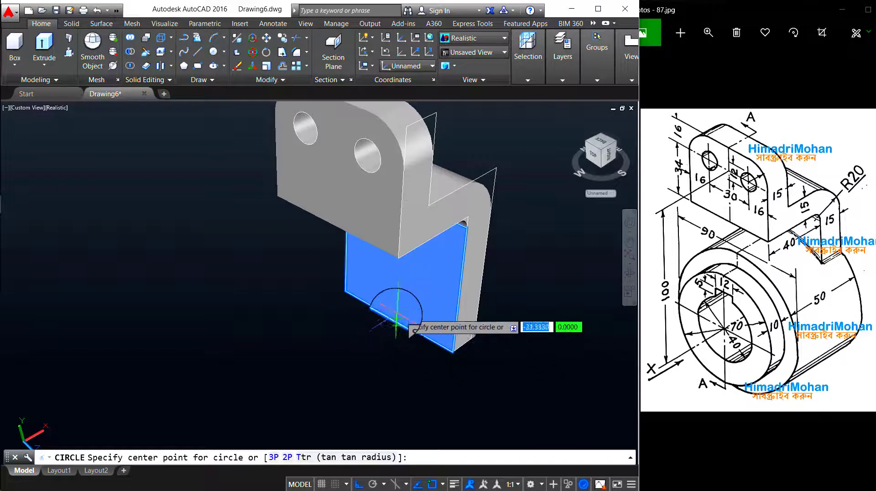
left_click(394, 326)
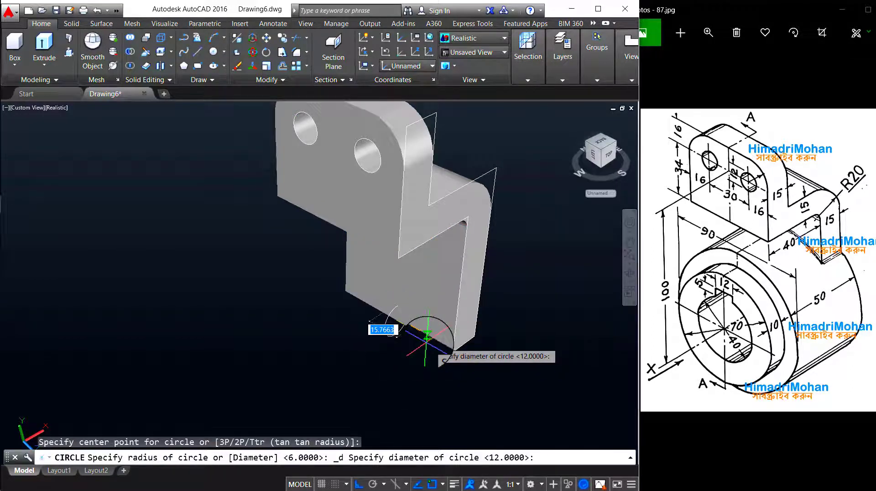
key("Escape")
scroll(319, 283, "up", 2)
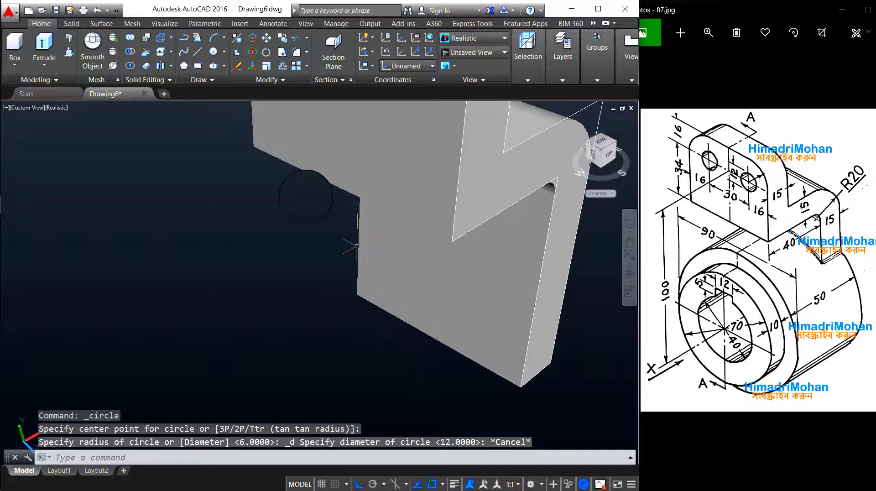
left_click(216, 51)
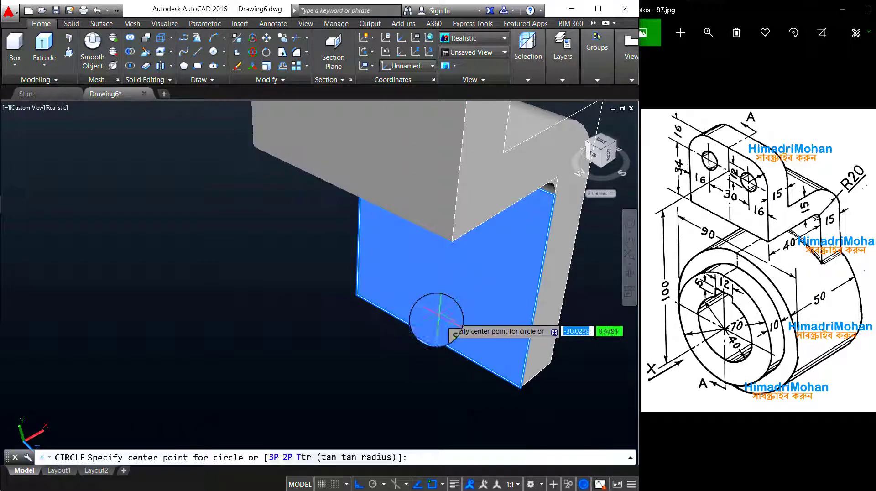
Step: Draw a 90-diameter circle centred on the lower edge and press-pull it 50 into a cylinder
left_click(433, 338)
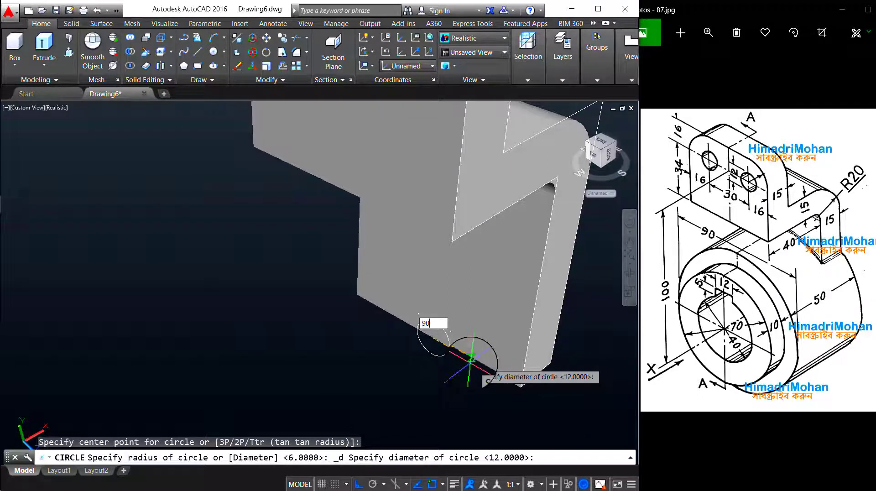
key("Return")
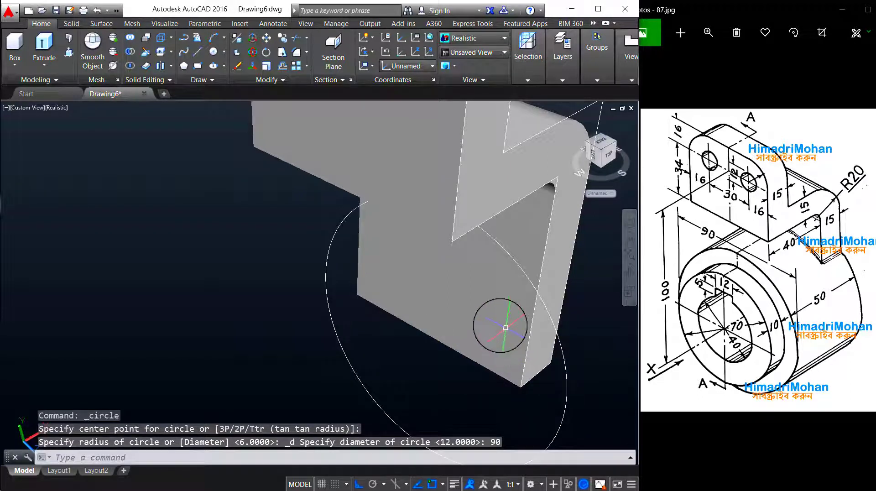
scroll(506, 328, "down", 3)
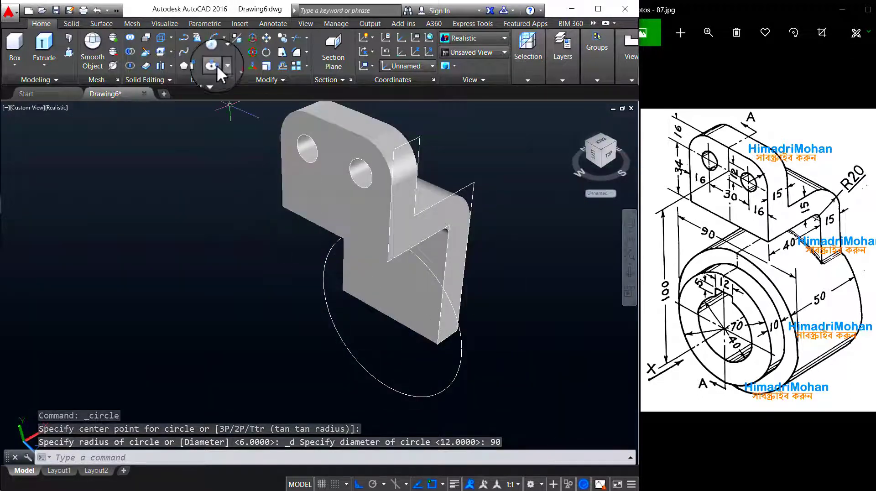
left_click(68, 52)
left_click(352, 332)
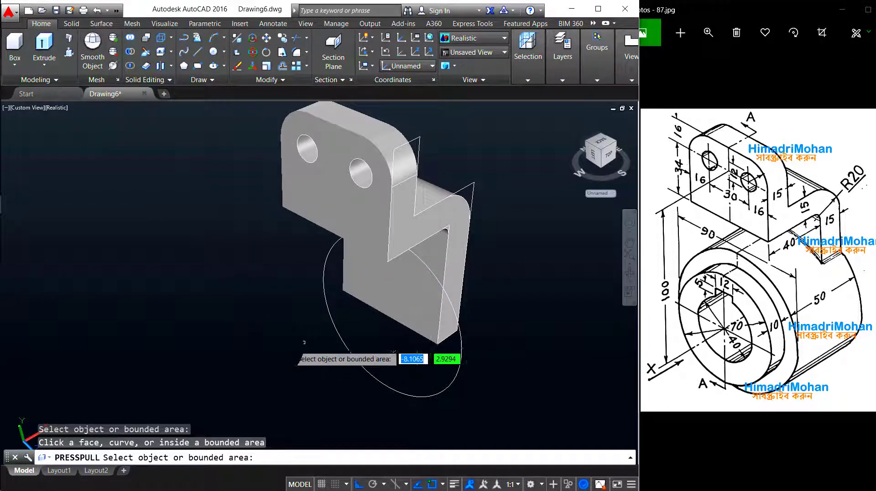
left_click(366, 352)
type("50")
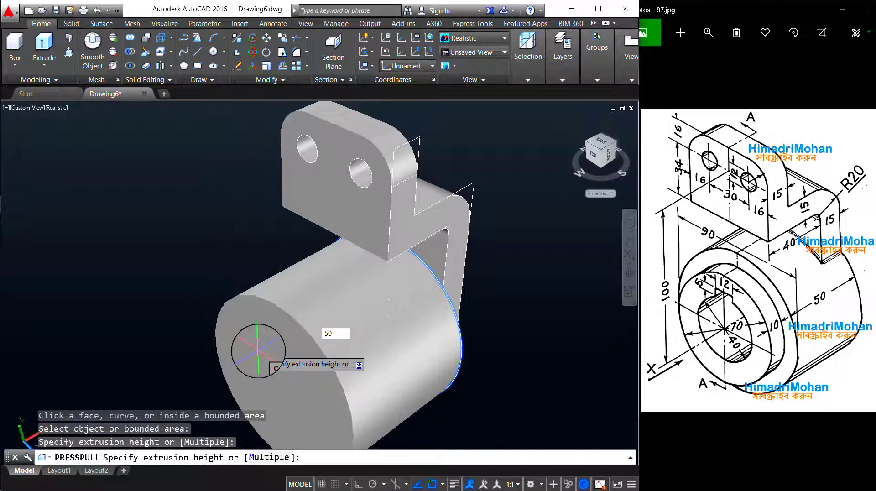
key("Return")
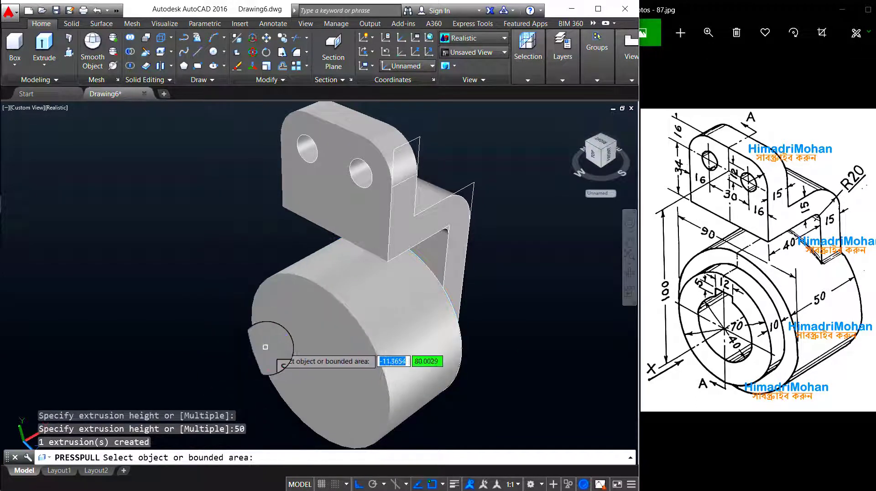
key("Return")
middle_click_drag(268, 349, 274, 279, "shift")
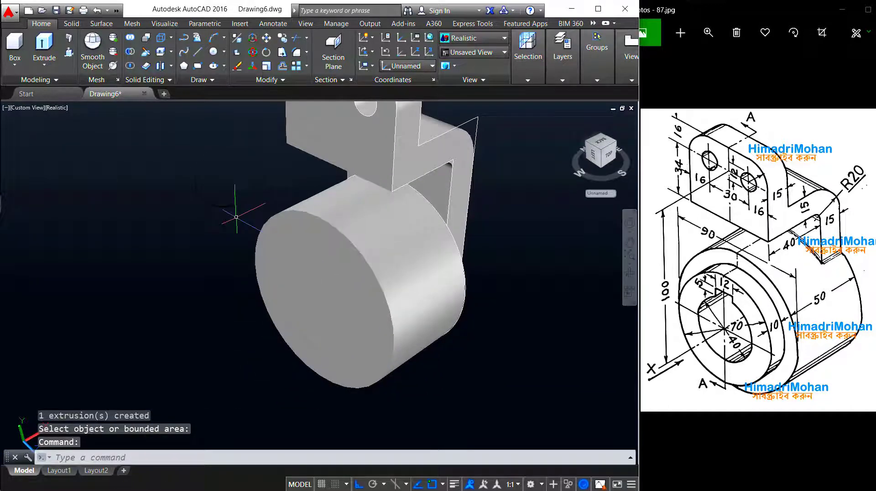
left_click(215, 49)
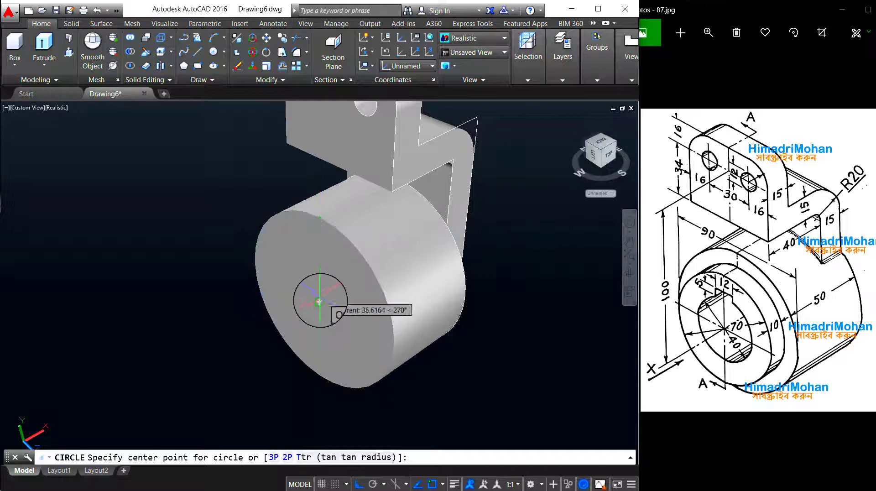
Step: Draw a 70-diameter circle centred on the large cylinder's front face
left_click(340, 310)
type("d")
key("Return")
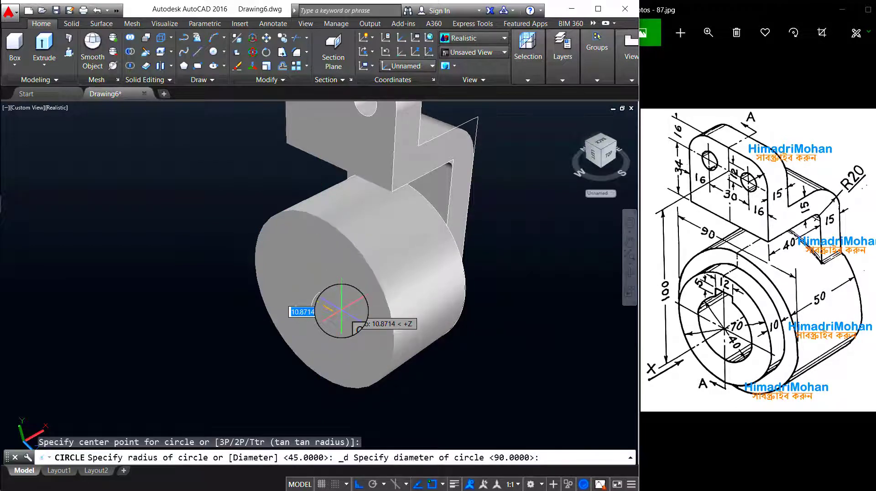
key("Escape")
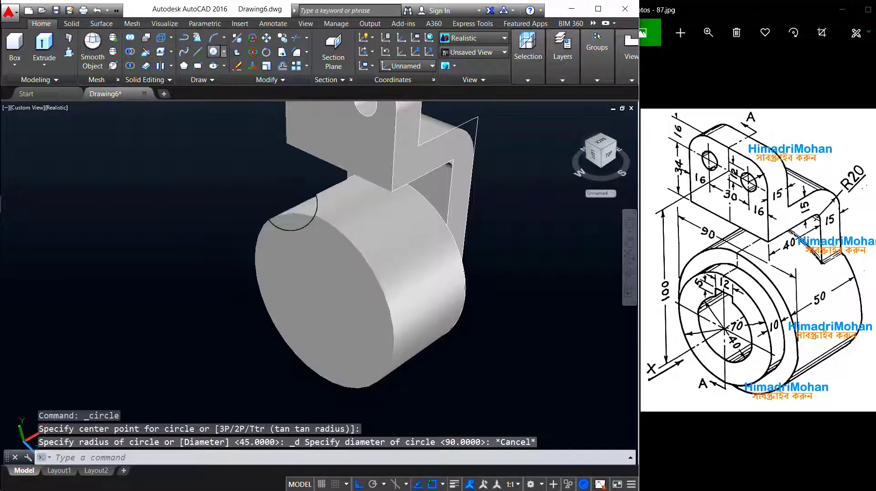
key("space")
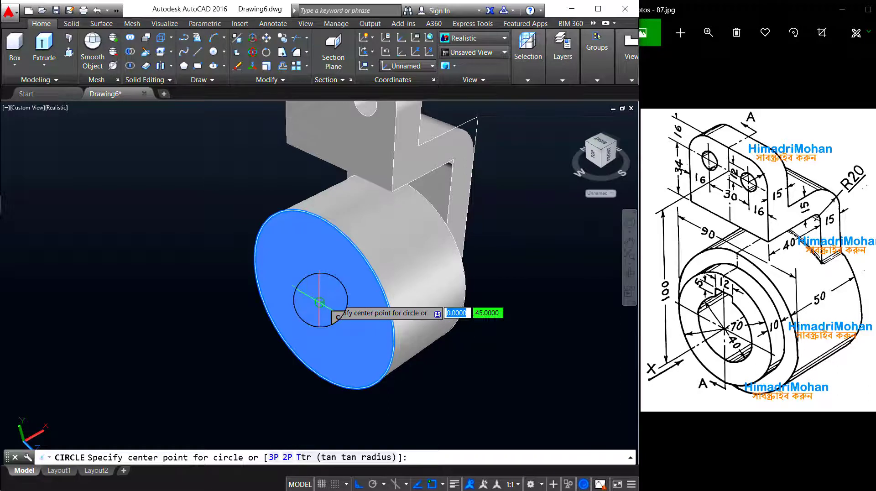
left_click(320, 303)
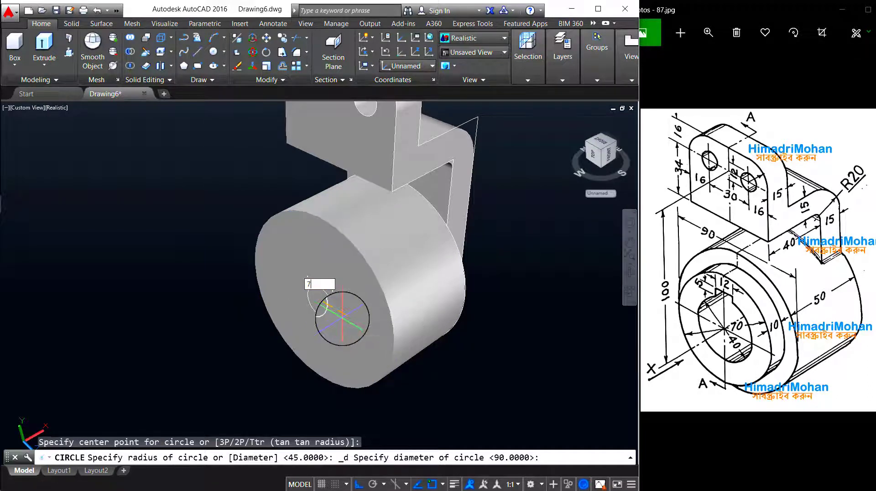
type("70")
key("Return")
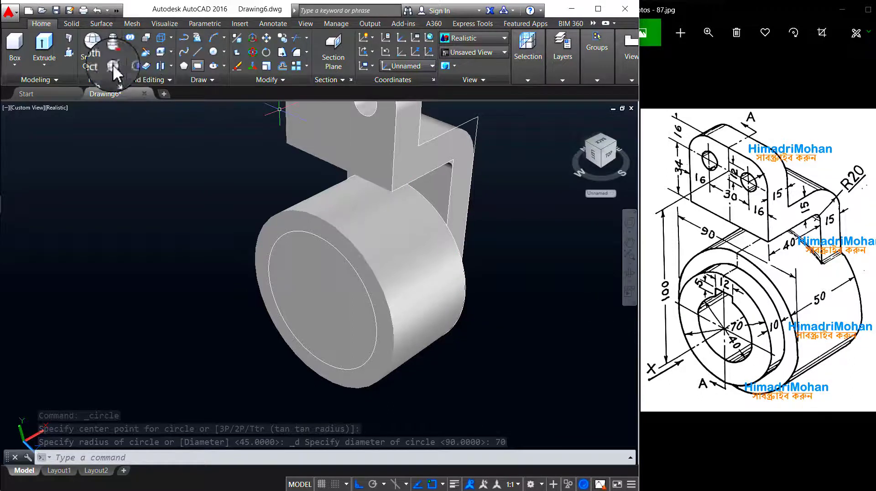
Step: Press-pull the inner circle area outward 10 units into a raised step
left_click(66, 52)
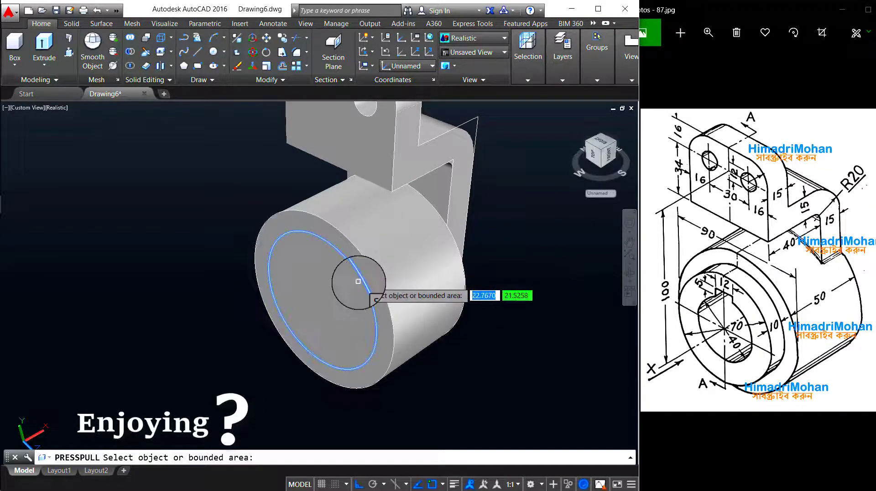
left_click(340, 295)
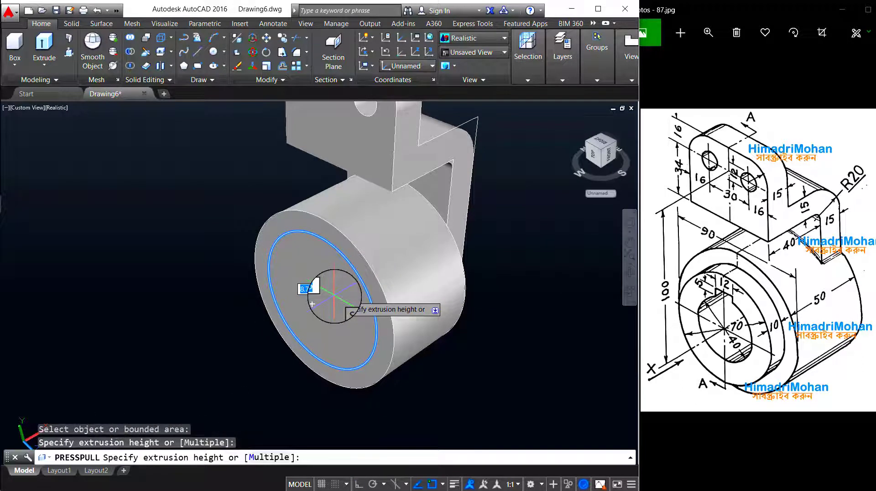
key("Return")
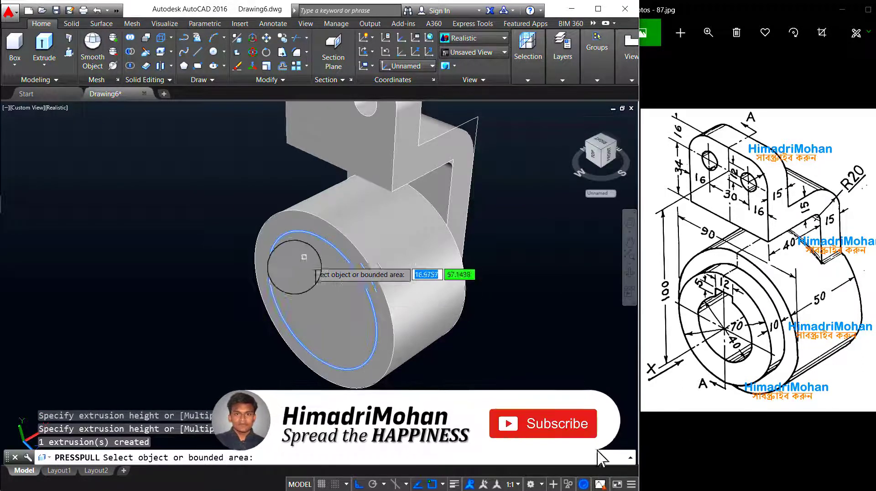
key("Return")
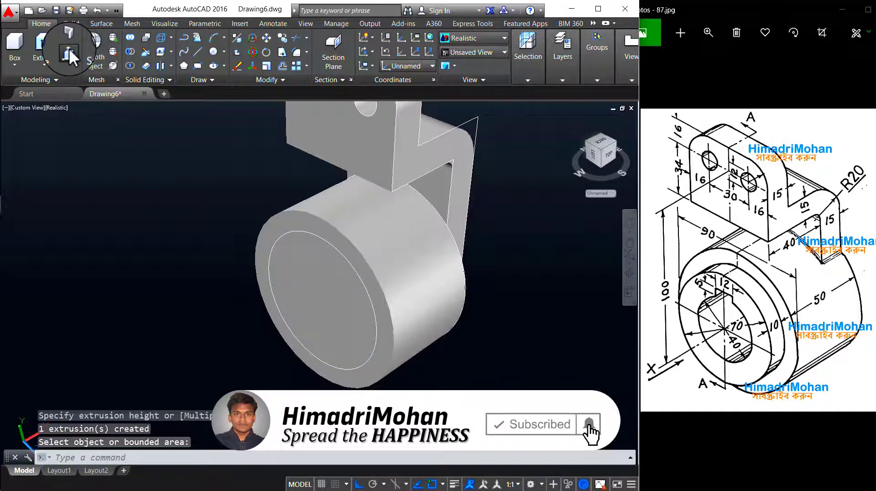
left_click(66, 52)
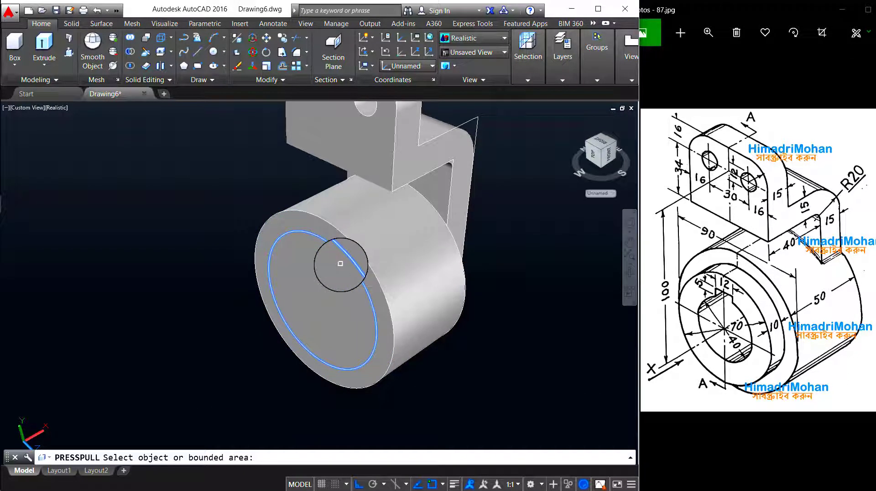
left_click(340, 257)
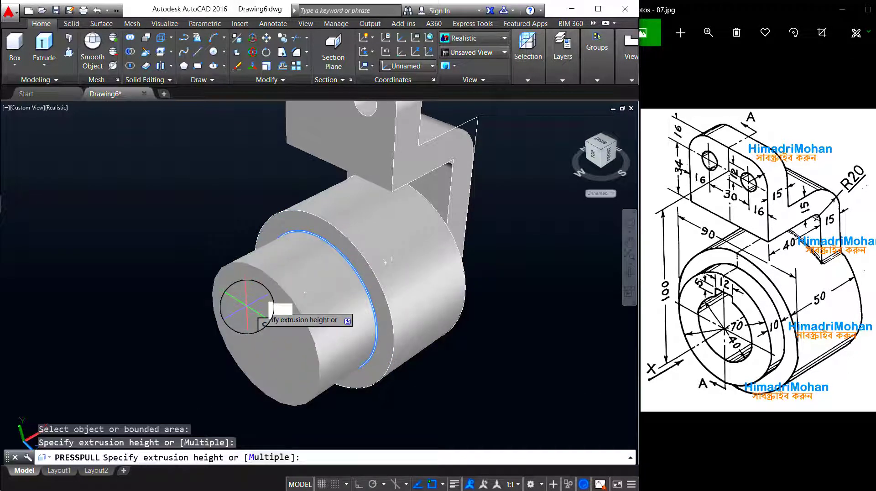
type("10")
key("Return")
key("Escape")
key("Escape")
scroll(525, 290, "down", 3)
middle_click_drag(489, 290, 440, 319)
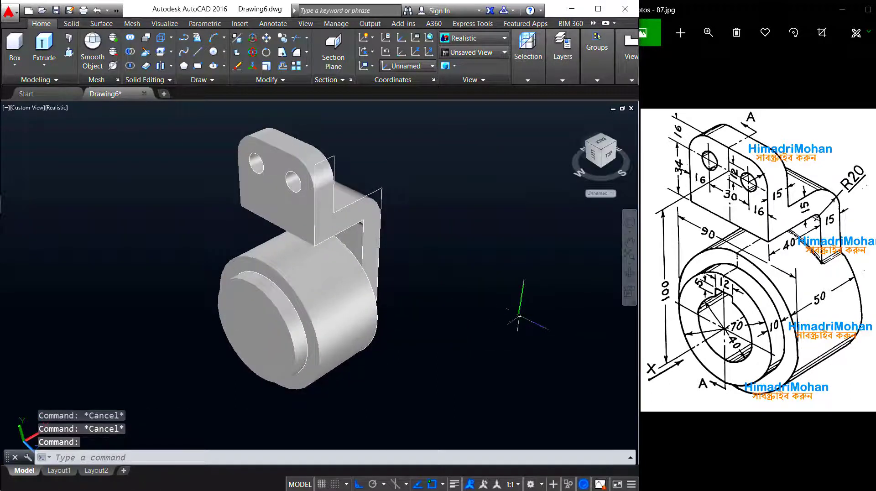
Step: Set the UCS to the Left preset and pan the model aside
left_click(414, 67)
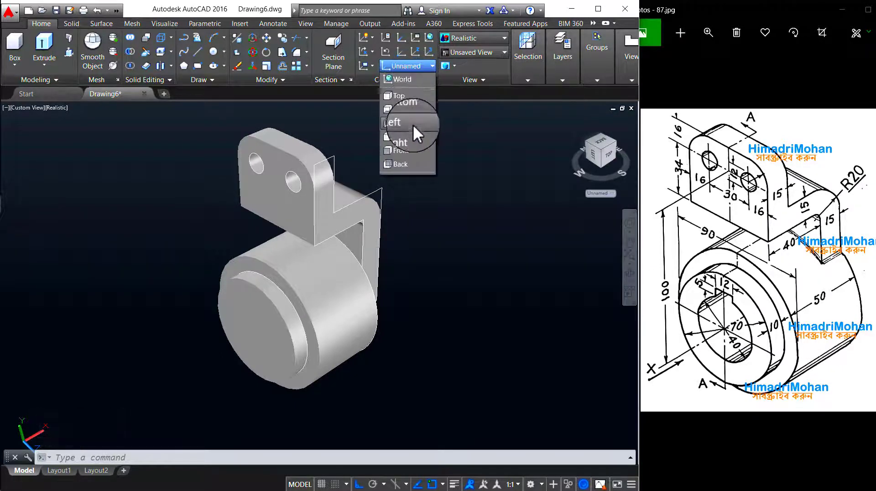
left_click(412, 126)
scroll(450, 189, "down", 2)
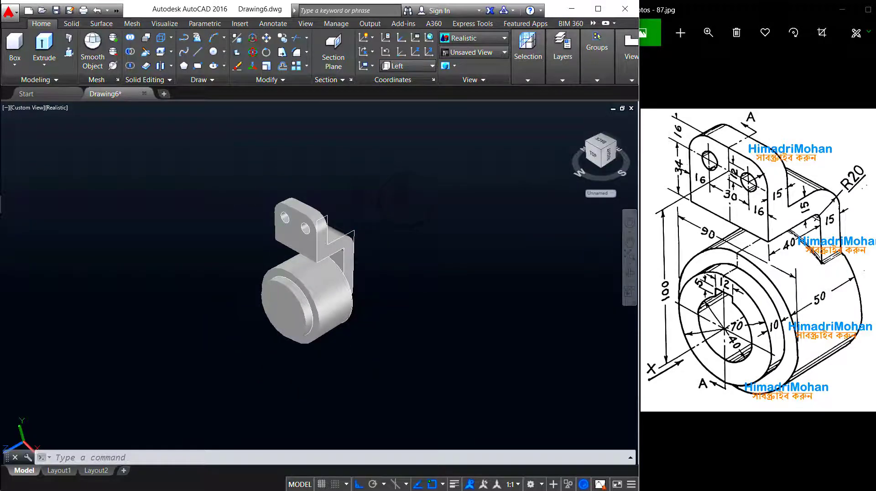
middle_click_drag(452, 189, 274, 186)
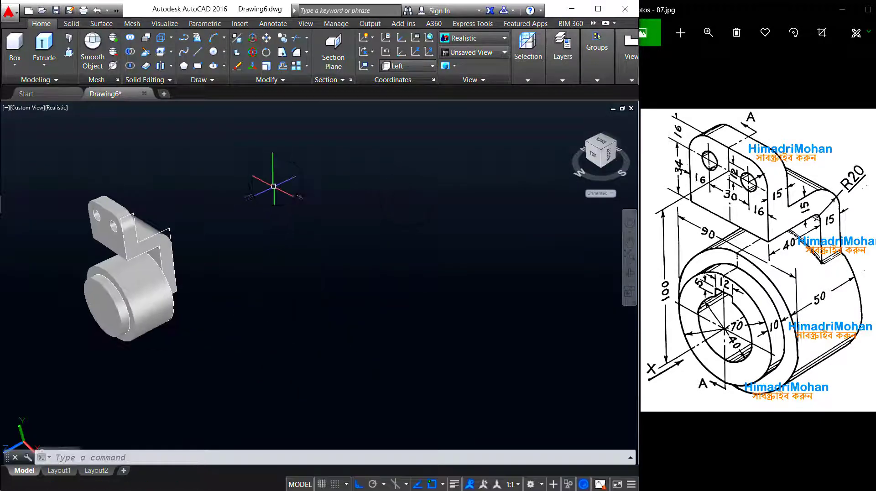
Step: Draw a separate Center-Diameter circle of 40 beside the model
left_click(225, 51)
left_click(242, 90)
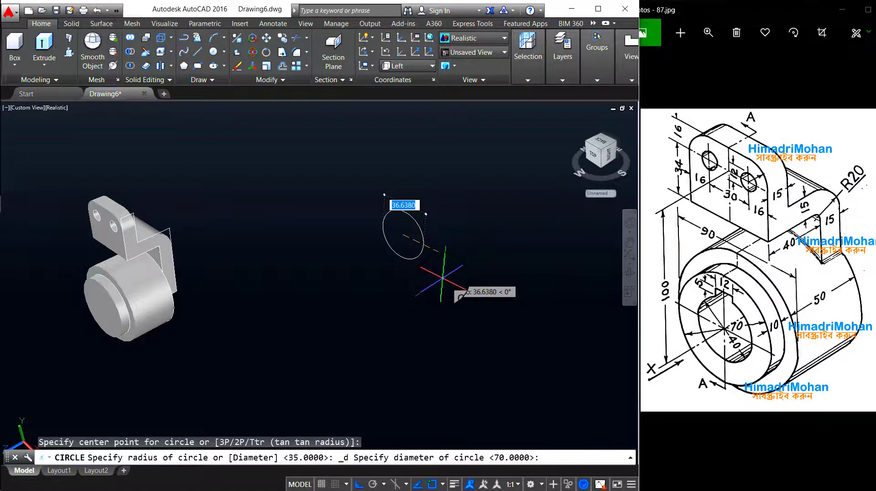
type("40")
key("Return")
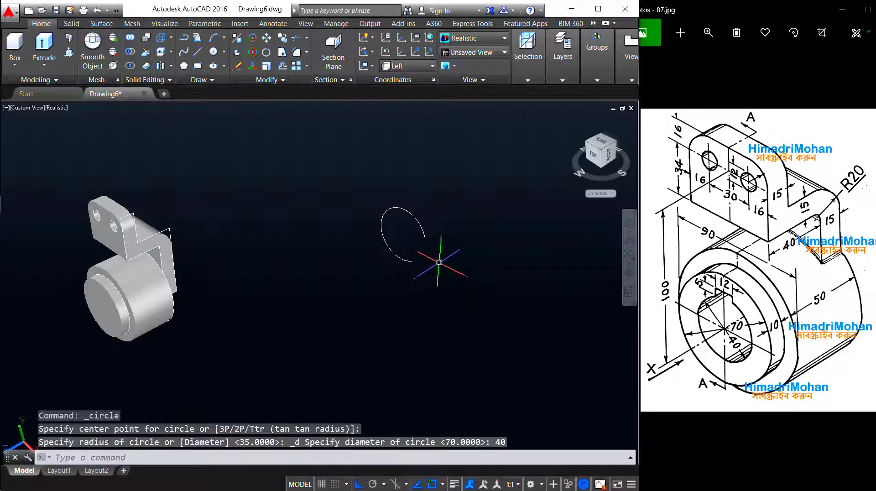
scroll(374, 219, "up", 2)
middle_click_drag(500, 170, 468, 243)
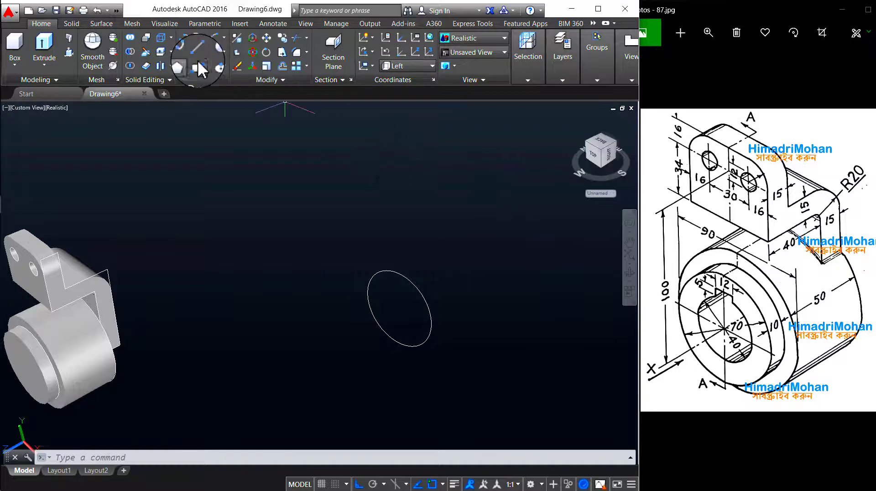
Step: Draw a 12 by 10 rectangle using the Dimensions option
left_click(197, 66)
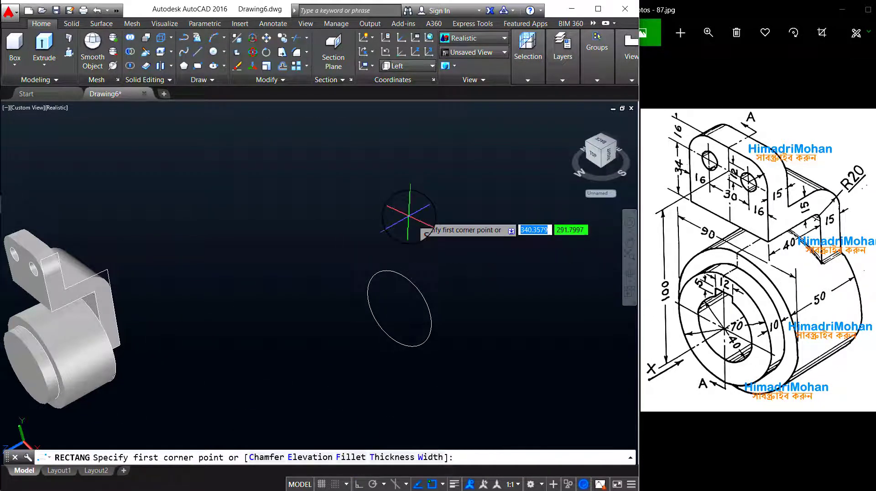
left_click(408, 217)
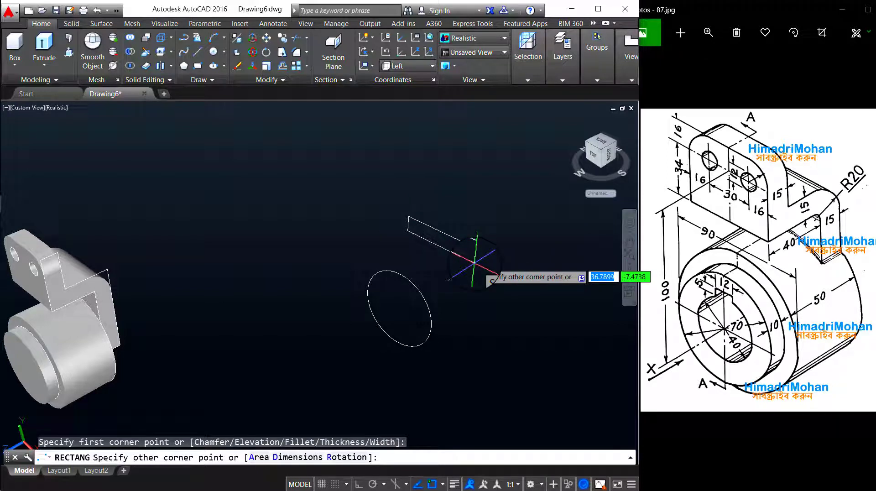
type("d")
key("Return")
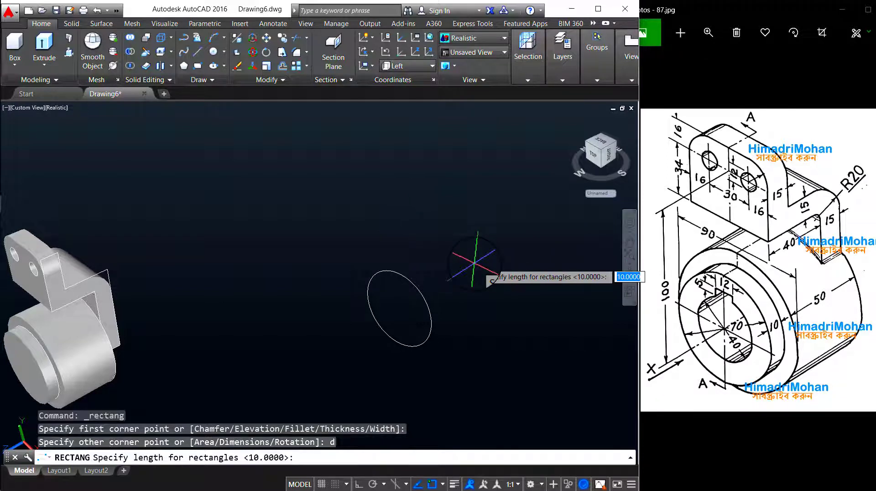
key("Return")
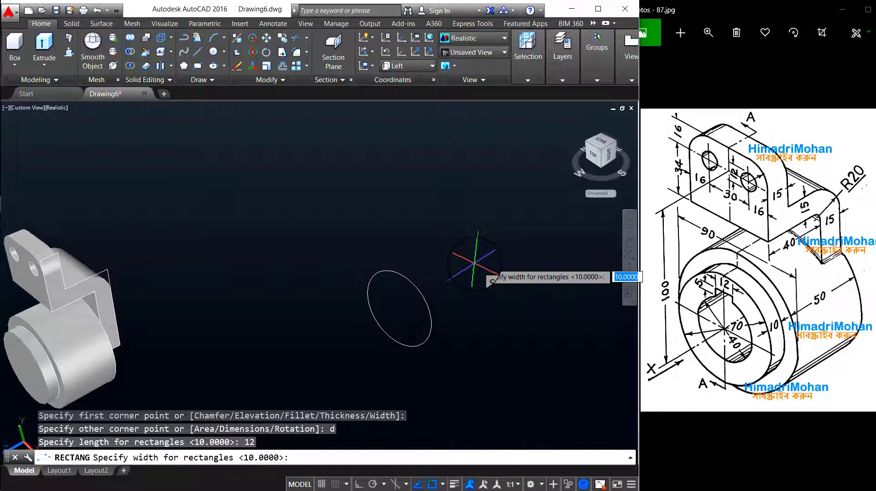
type("10")
key("Return")
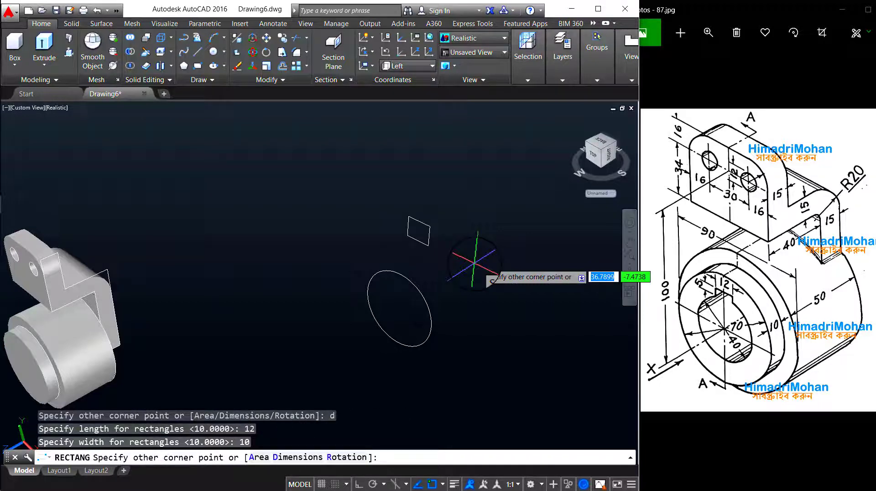
left_click(475, 263)
Step: Move the rectangle so its base sits on the circle's top quadrant
left_click(470, 254)
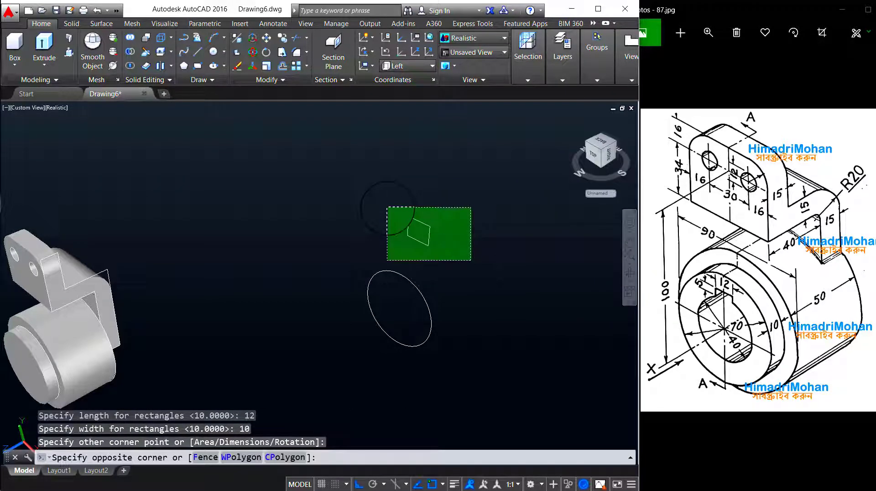
left_click(388, 205)
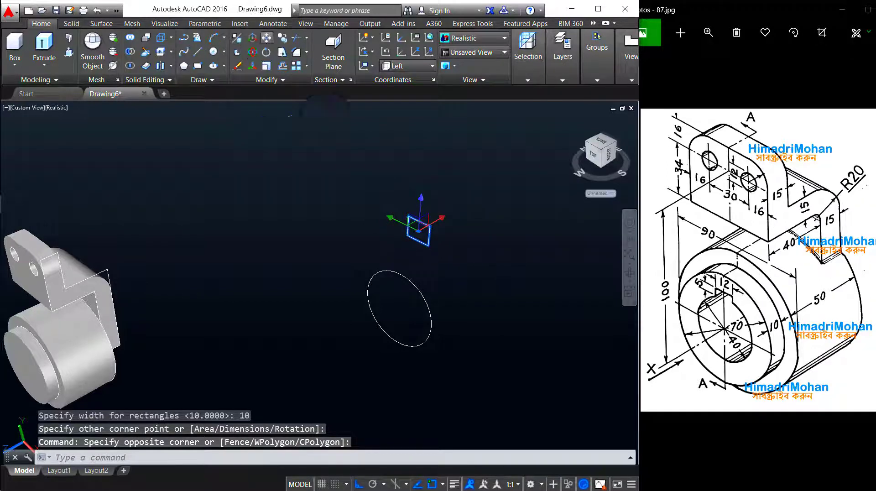
left_click(267, 38)
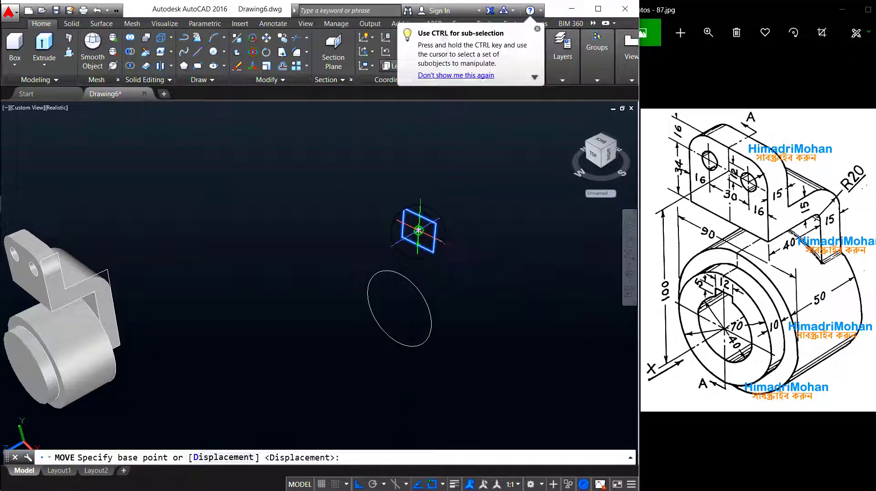
left_click(412, 239)
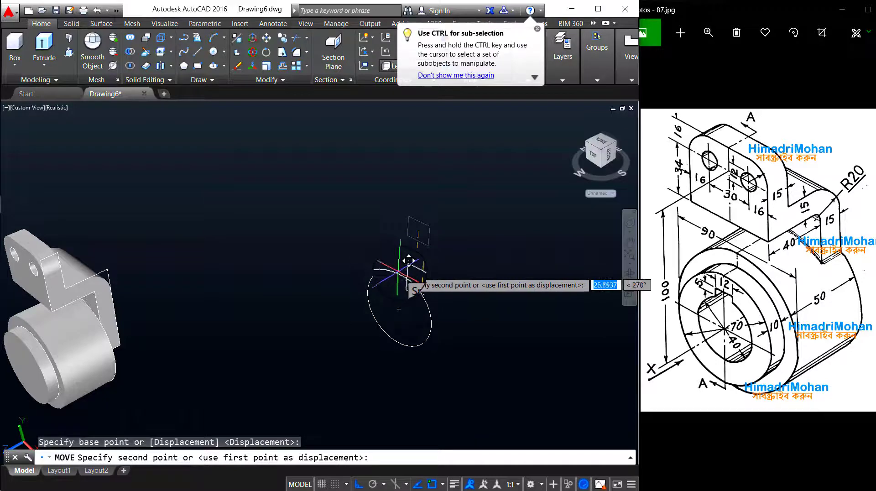
left_click(402, 273)
left_click(411, 417)
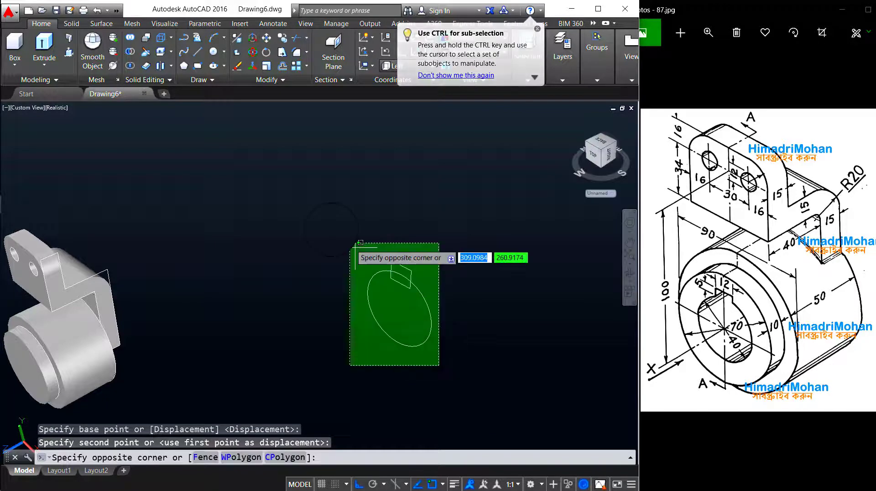
left_click(294, 246)
scroll(322, 283, "up", 5)
mouse_move(635, 402)
middle_mouse_down()
mouse_move(318, 250)
mouse_move(404, 359)
middle_mouse_up()
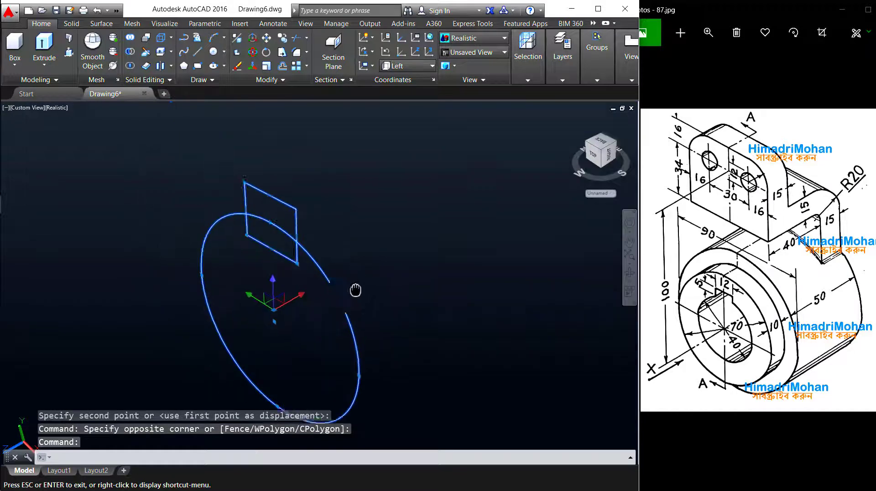
left_click(295, 36)
left_click(299, 261)
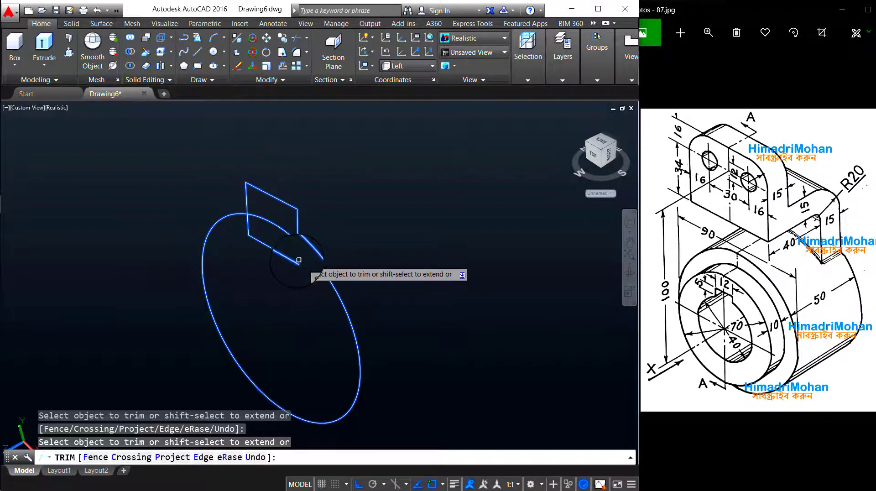
left_click(294, 256)
left_click(289, 251)
left_click(275, 252)
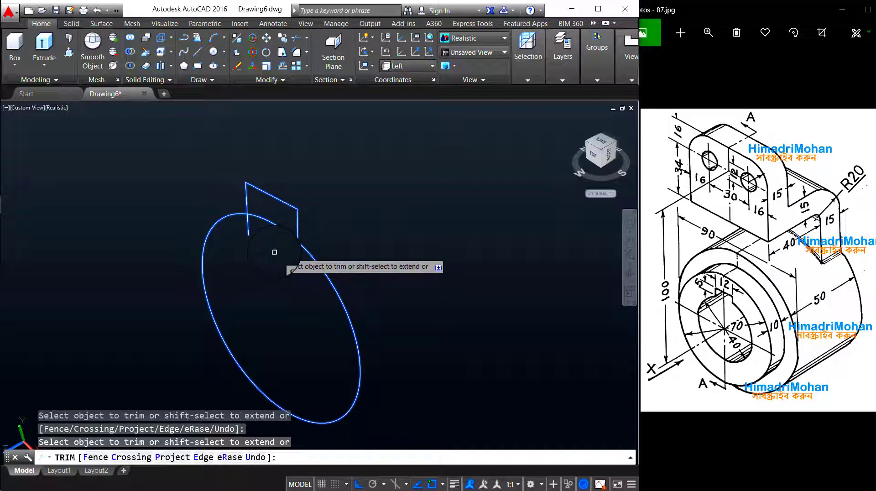
left_click(248, 232)
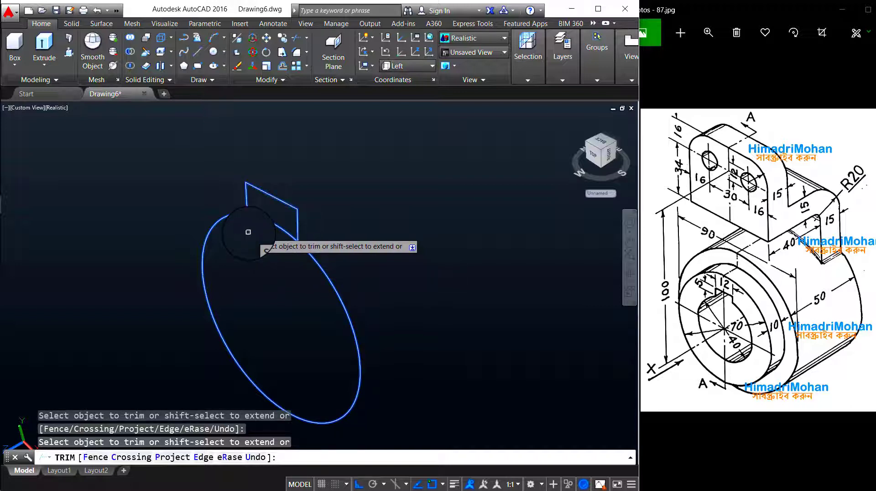
key("Escape")
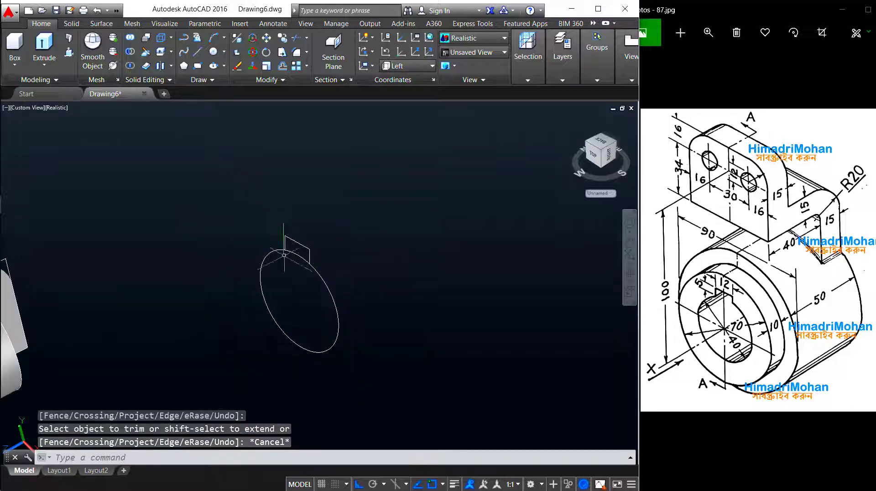
left_click(372, 328)
left_click(268, 233)
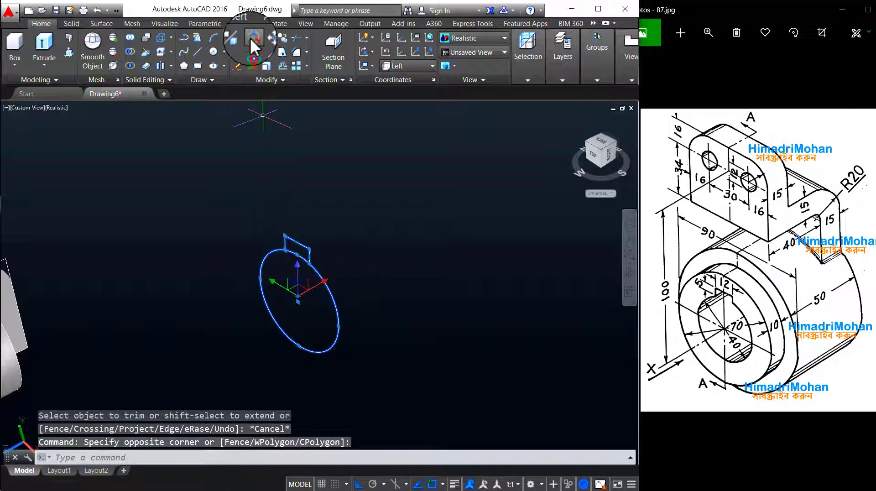
left_click(294, 37)
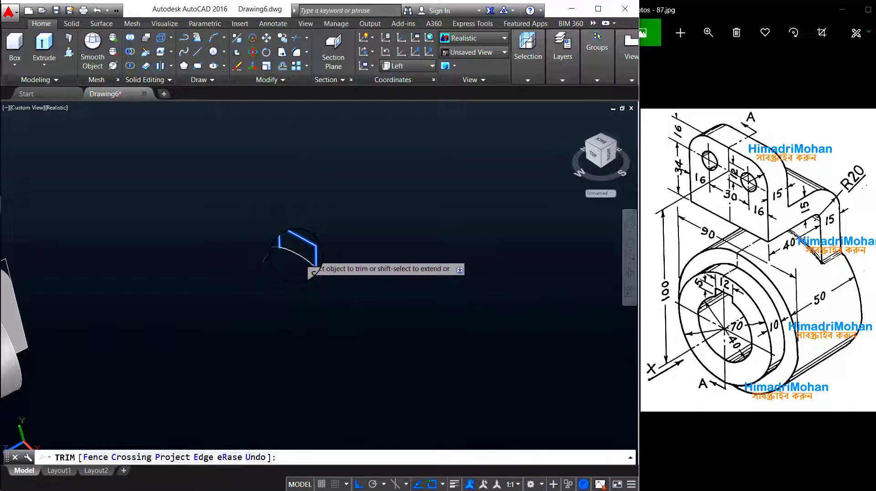
left_click(314, 267)
key("ctrl+z")
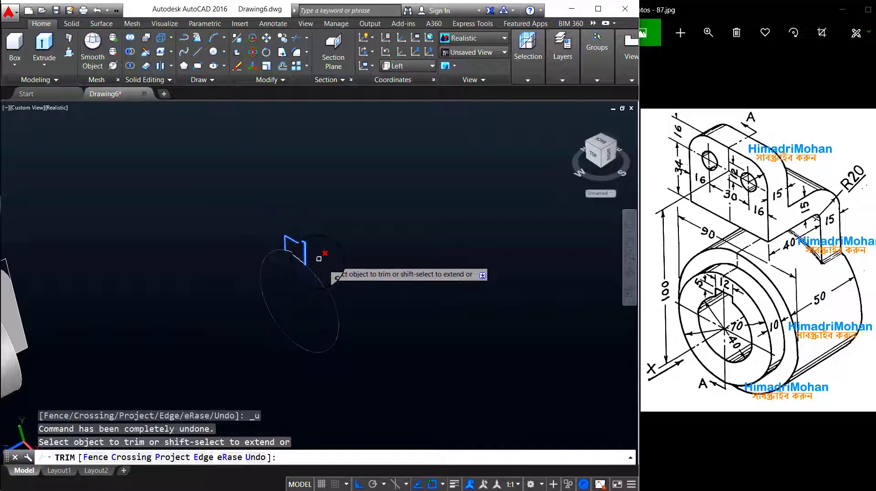
key("Escape")
scroll(296, 256, "up", 5)
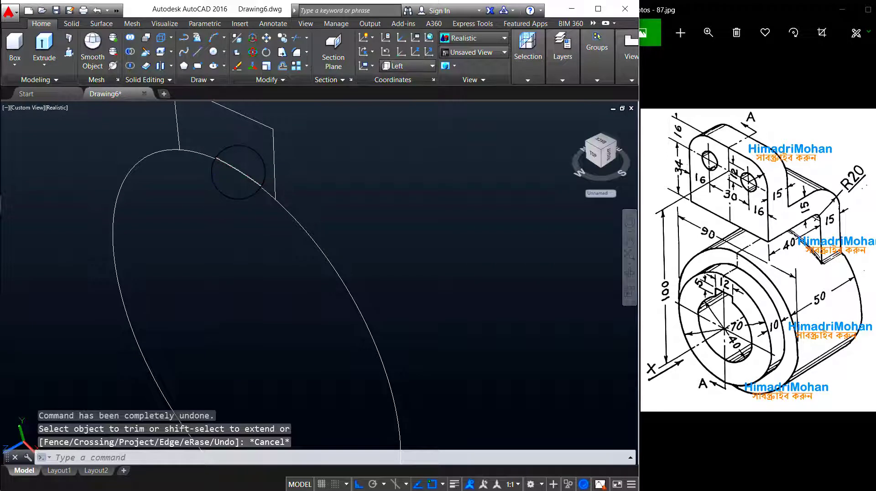
key("Escape")
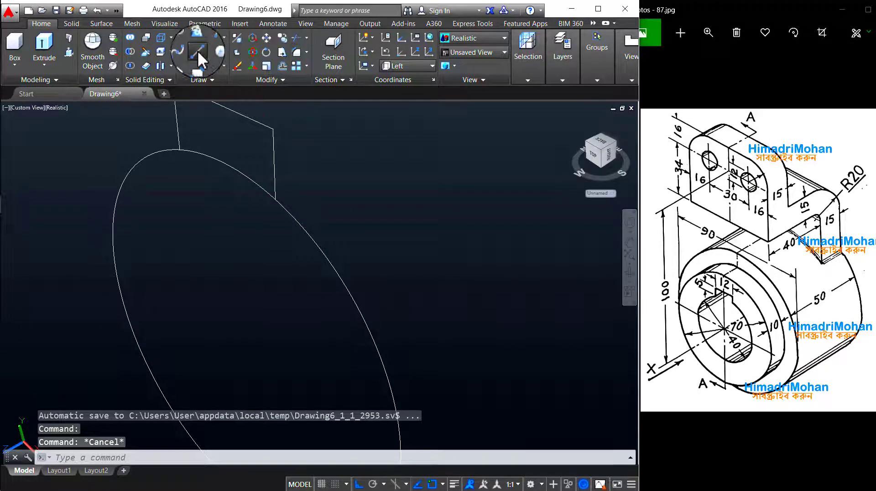
left_click(198, 50)
left_click(179, 177)
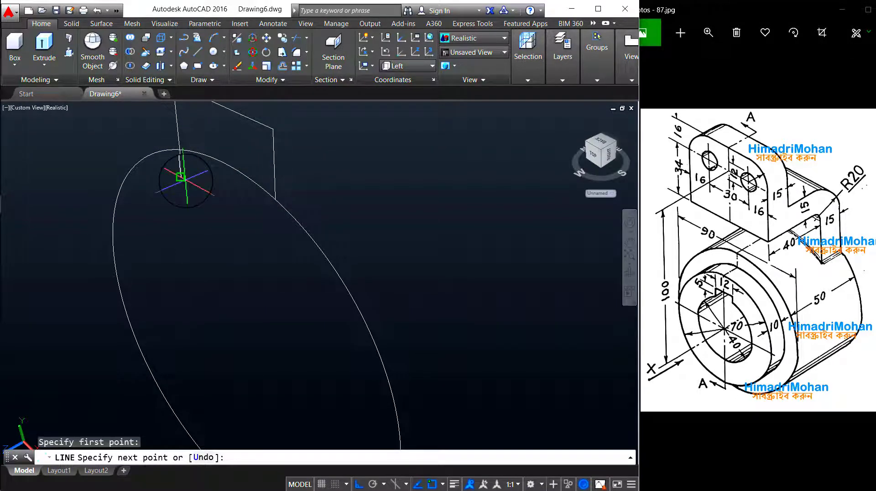
left_click(185, 180)
key("Return")
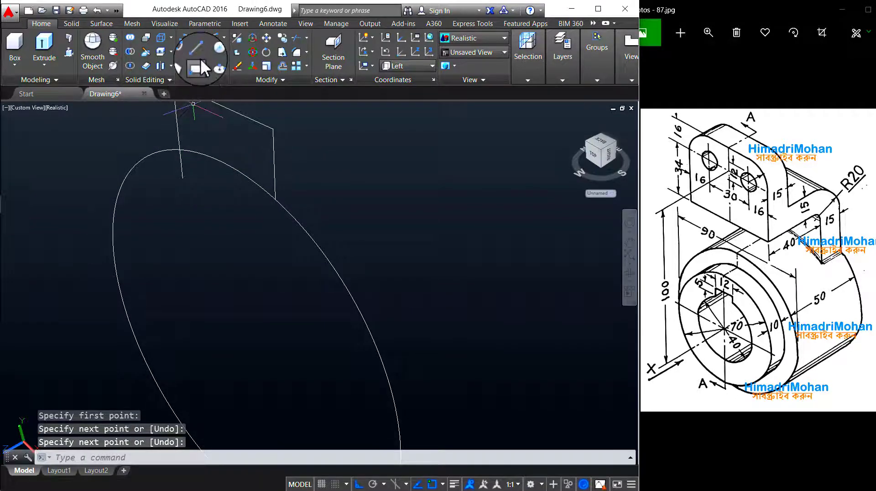
left_click(198, 51)
left_click(274, 198)
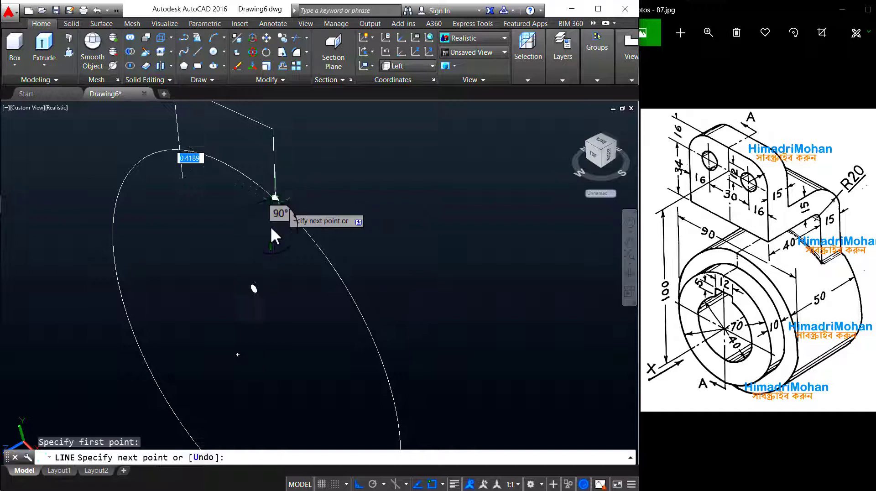
left_click(272, 229)
key("Return")
left_click(422, 183)
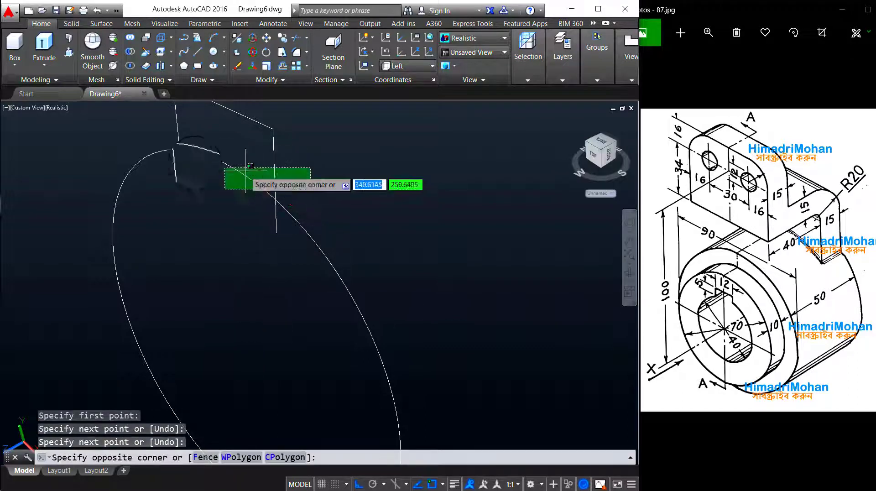
left_click(188, 160)
left_click(296, 37)
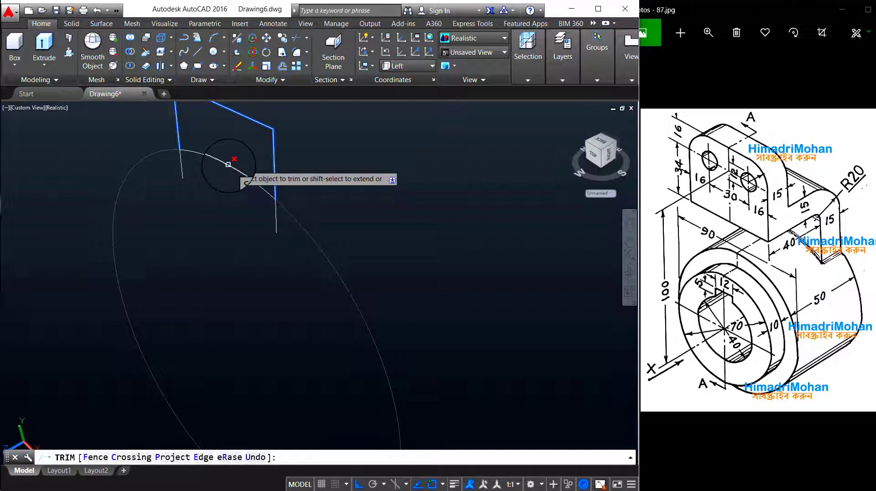
key("Escape")
left_click(332, 157)
left_click(117, 212)
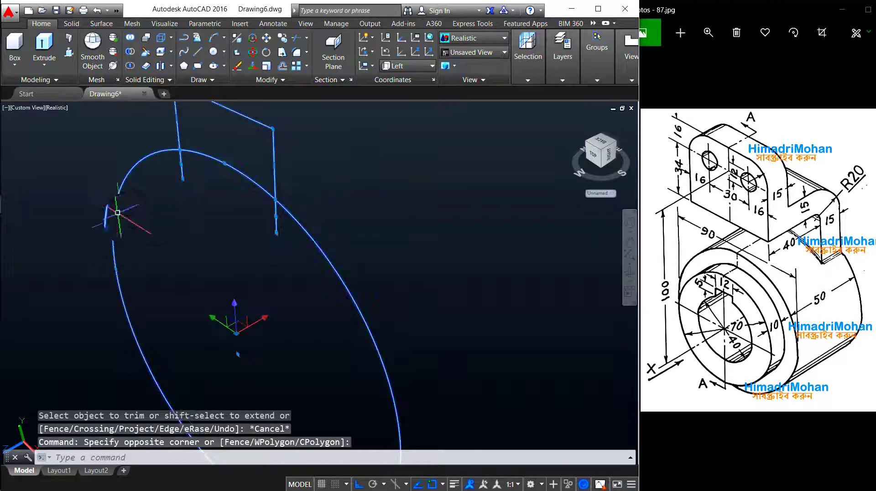
left_click(297, 40)
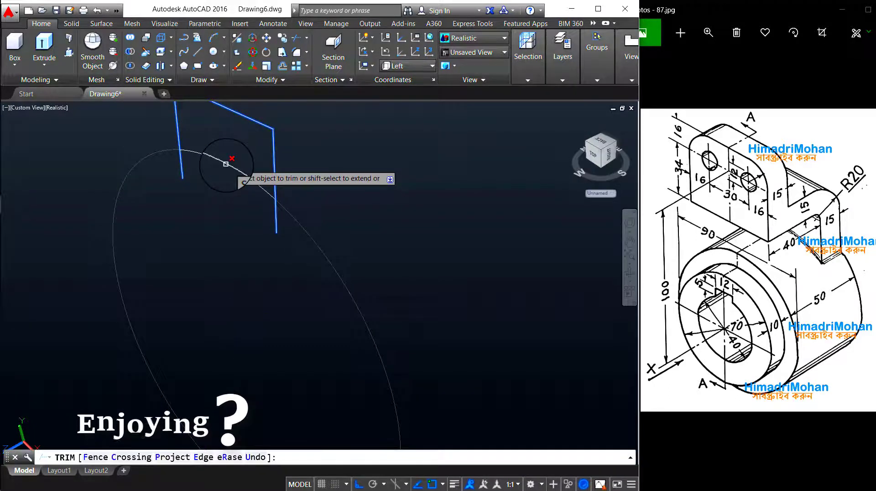
key("Escape")
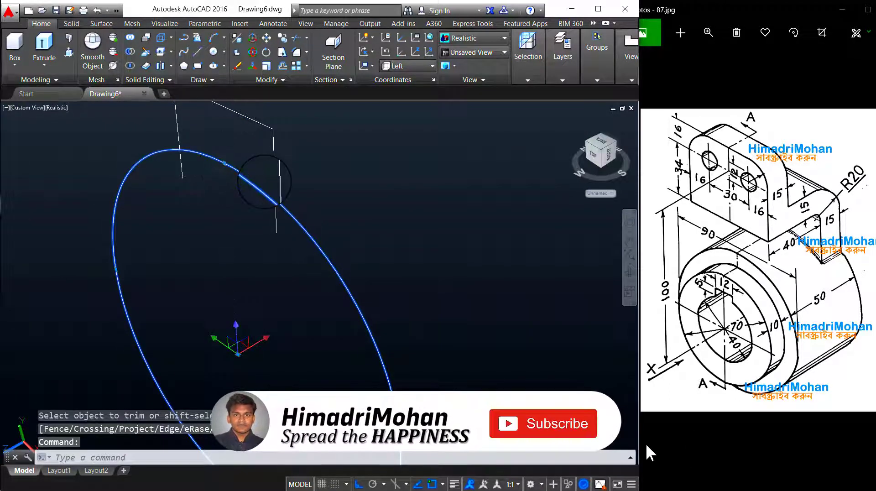
key("Escape")
key("ctrl+z")
key("ctrl+z")
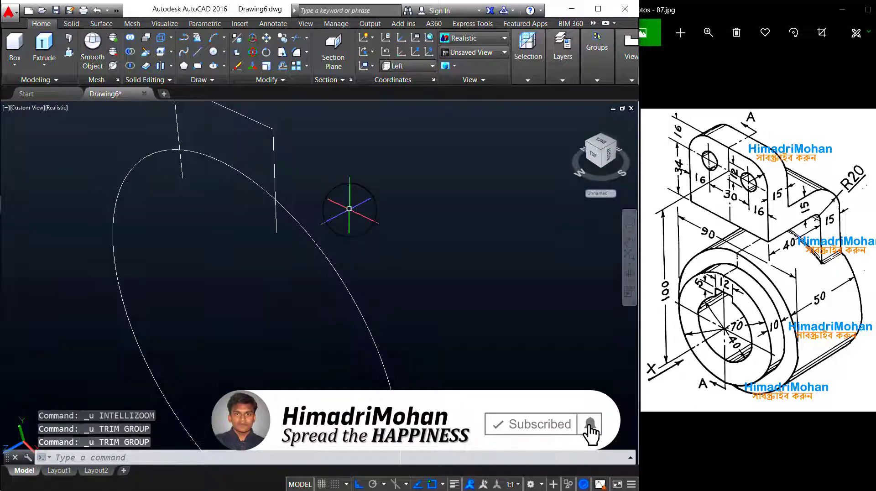
key("ctrl+z")
key("ctrl+z")
key("ctrl+z")
key("ctrl+z")
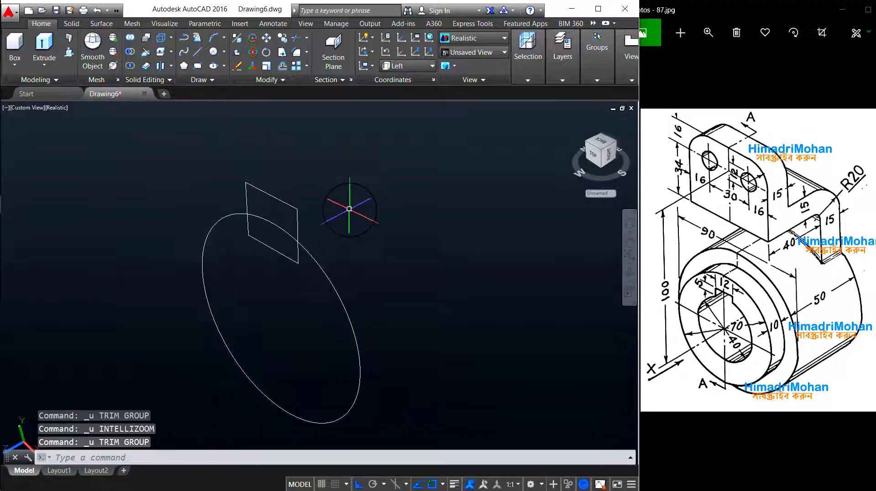
left_click(356, 294)
Step: Trim the ellipse outside the rectangle, then undo that trim
left_click(184, 162)
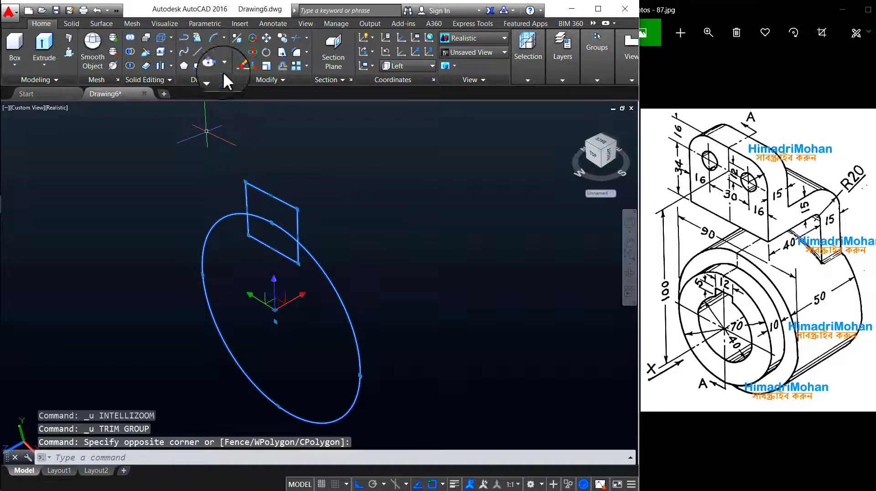
left_click(297, 38)
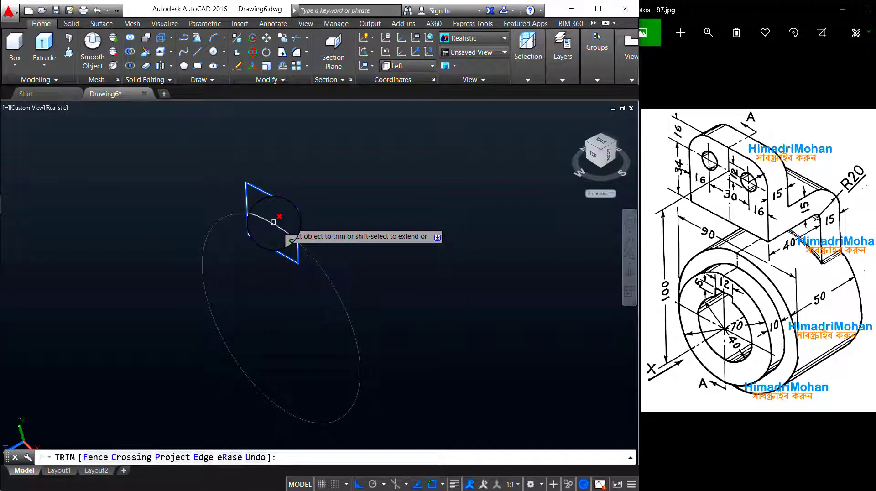
left_click(273, 223)
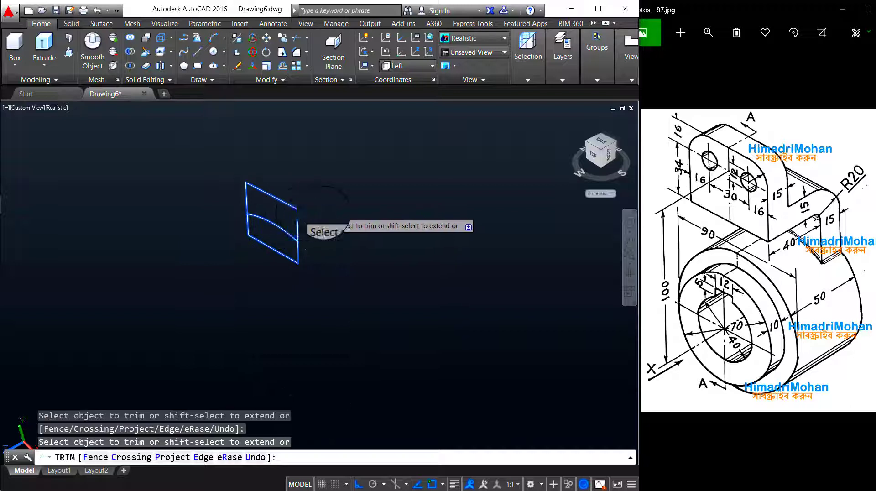
key("Escape")
key("ctrl+z")
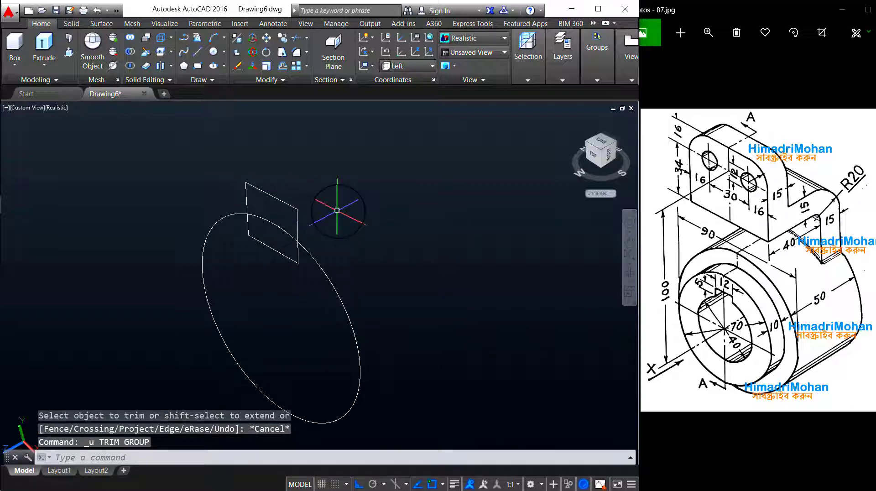
middle_click_drag(299, 267, 363, 231)
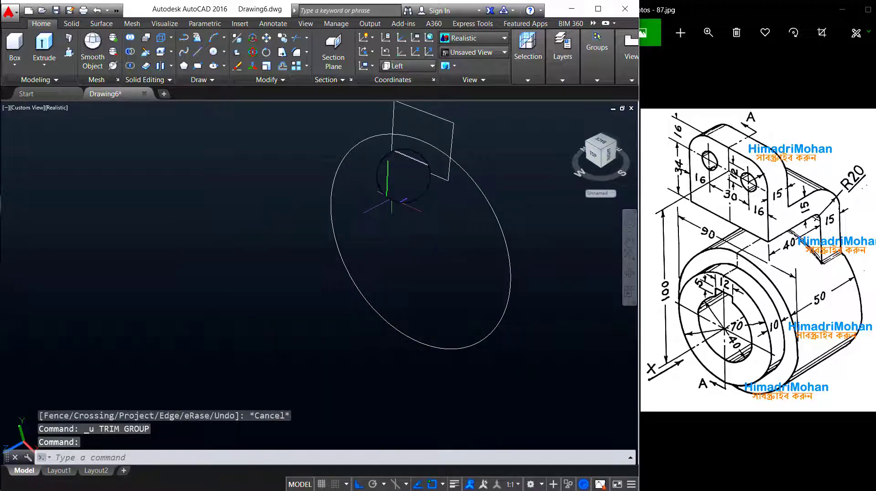
scroll(395, 205, "up", 3)
scroll(391, 274, "up", 4)
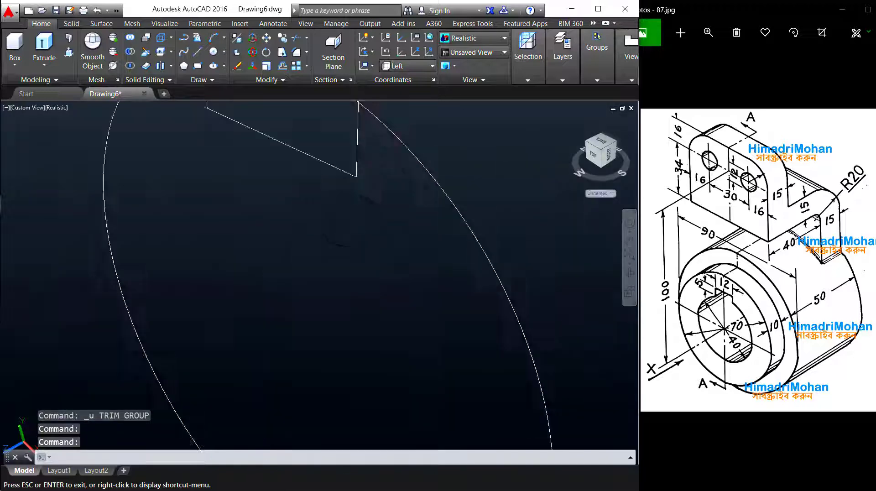
key("Escape")
scroll(333, 213, "down", 5)
scroll(333, 215, "up", 2)
scroll(378, 250, "up", 2)
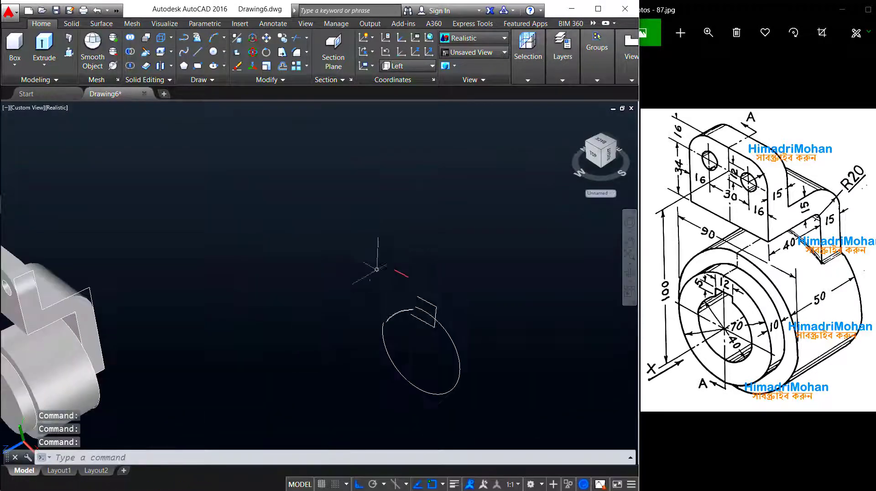
scroll(413, 308, "up", 1)
middle_click_drag(413, 308, 363, 167)
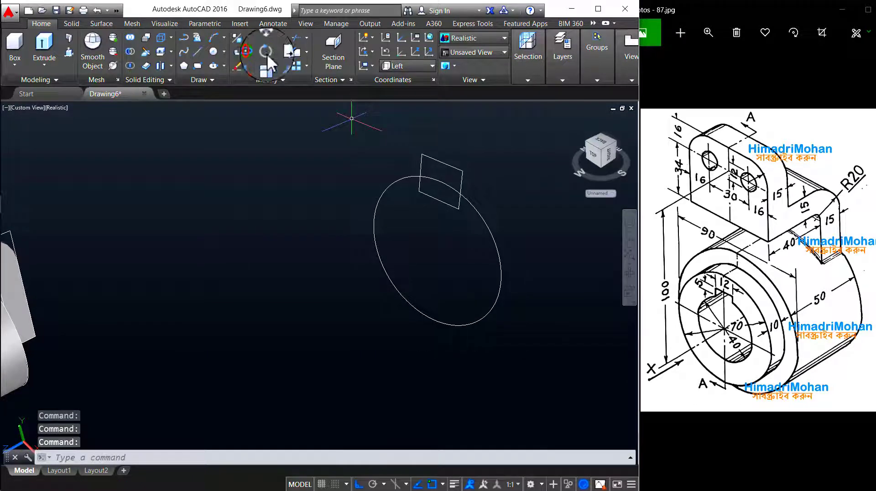
Step: Draw a line from the rectangle corner and trim its part inside the ellipse
left_click(197, 52)
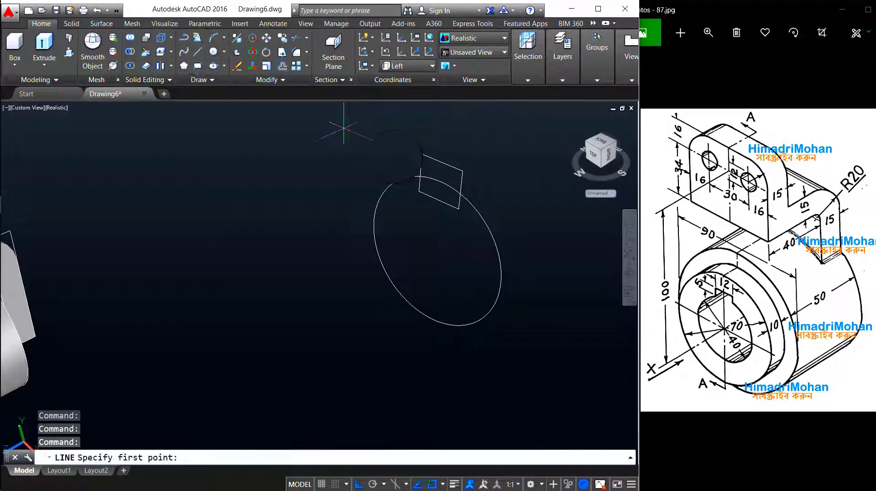
left_click(420, 176)
left_click(458, 192)
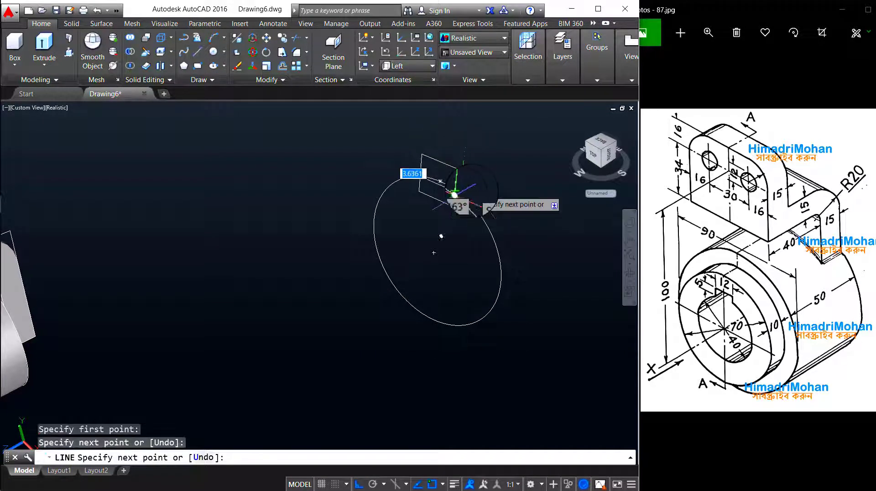
key("Return")
scroll(456, 187, "up", 5)
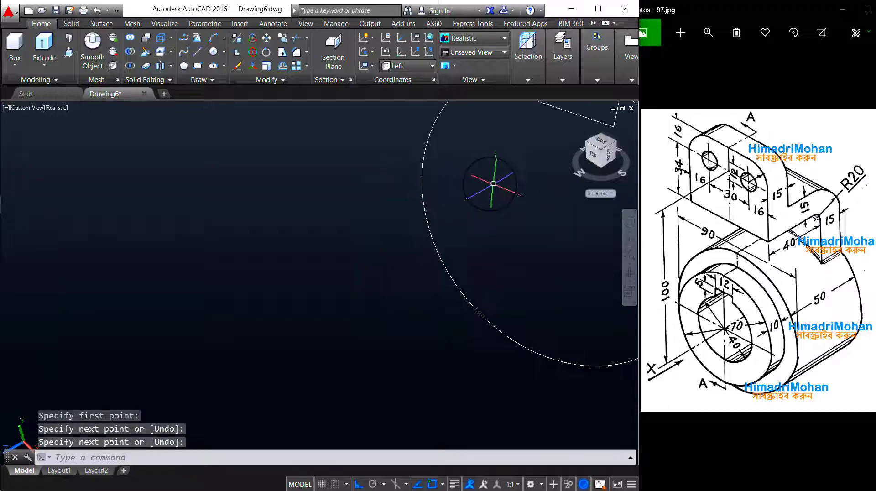
scroll(409, 237, "down", 3)
middle_click_drag(401, 225, 409, 215)
left_click(411, 183)
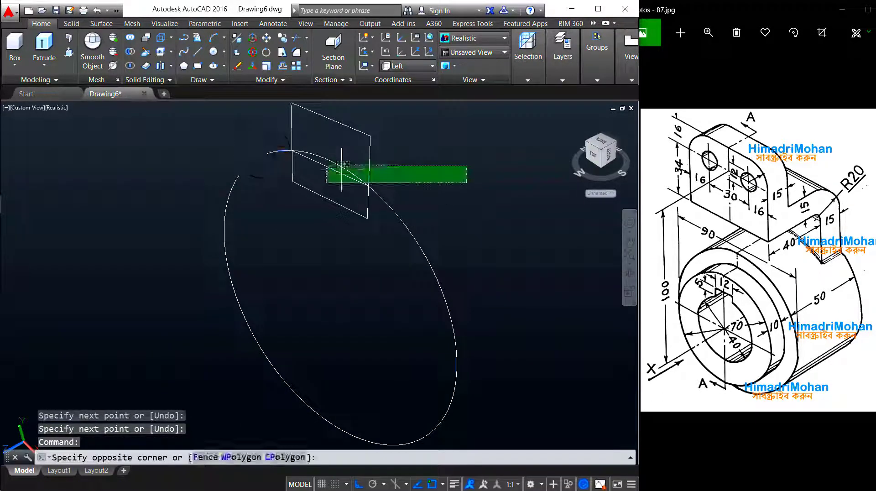
left_click(224, 144)
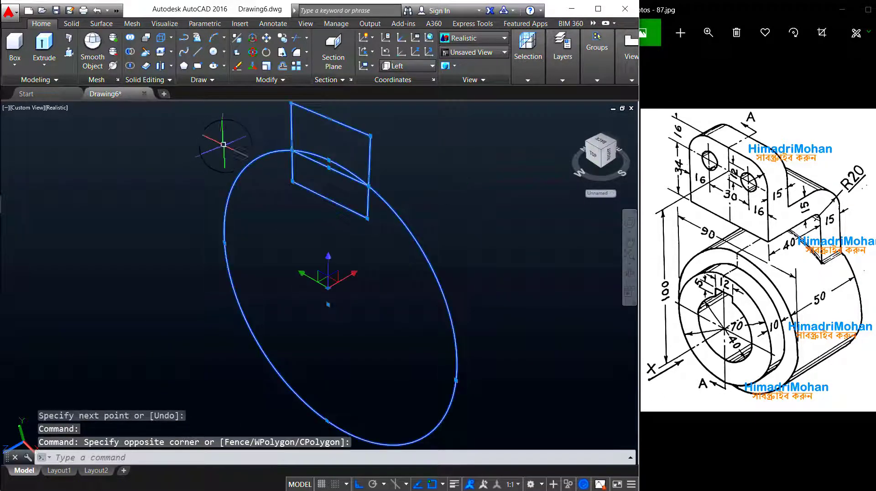
left_click(295, 39)
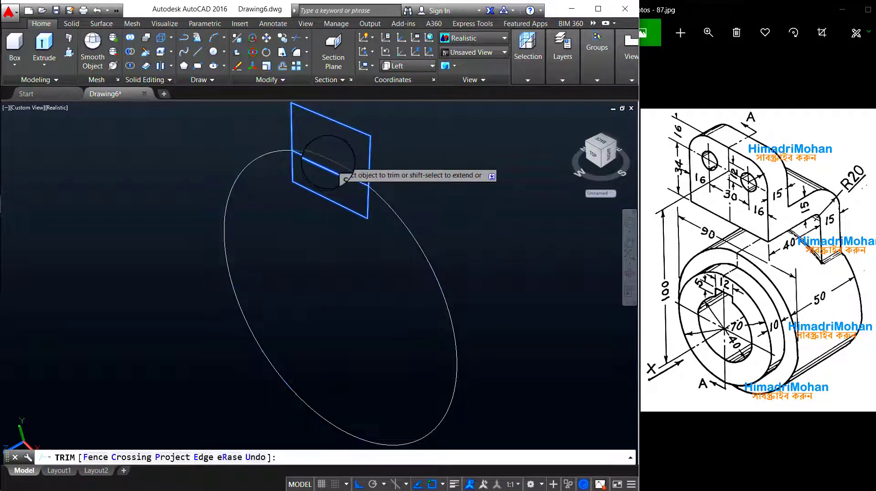
left_click(329, 161)
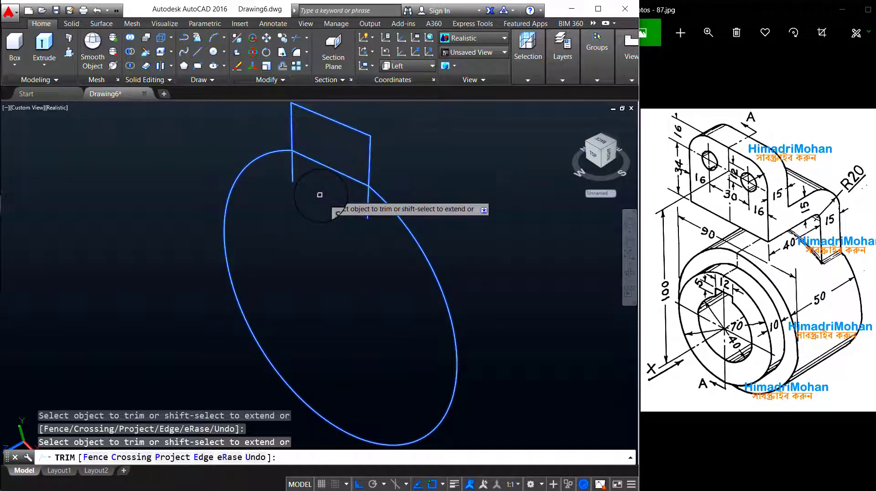
key("Escape")
Step: Delete the stray short segment and trim away the two leftover stubs
left_click(329, 167)
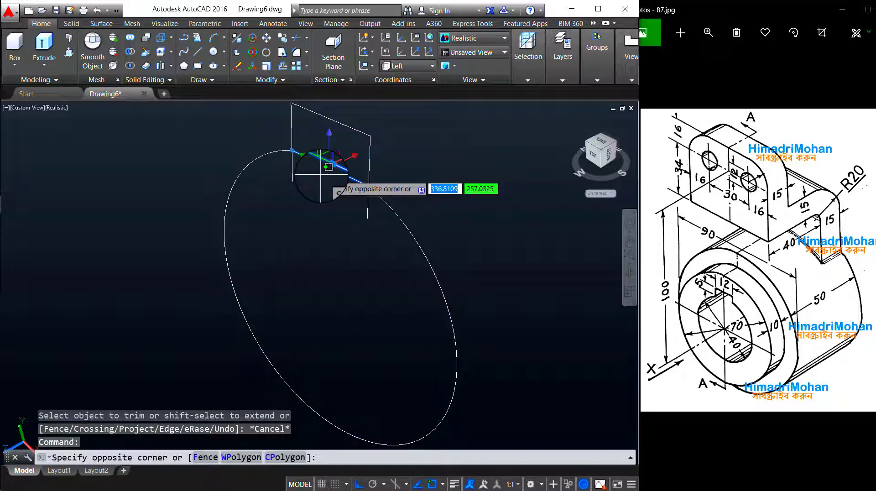
left_click(332, 171)
key("Delete")
left_click(372, 212)
left_click(246, 137)
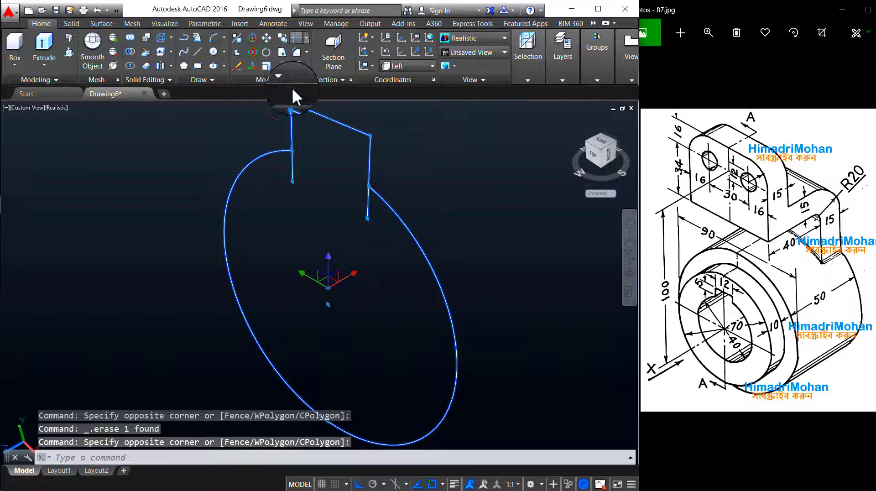
left_click(293, 170)
left_click_drag(373, 215, 362, 205)
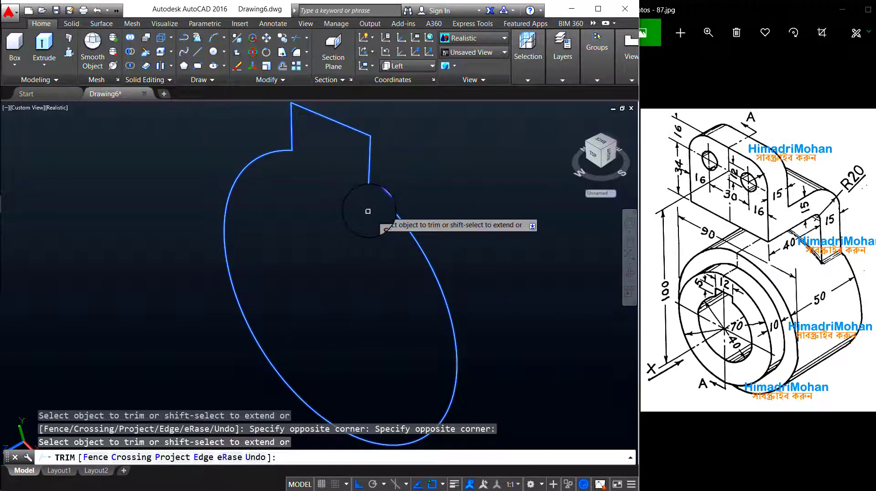
key("Escape")
scroll(320, 285, "down", 6)
scroll(332, 275, "down", 3)
left_click_drag(470, 314, 352, 178)
Step: Join the arc and keyway lines into one closed polyline
left_click(267, 82)
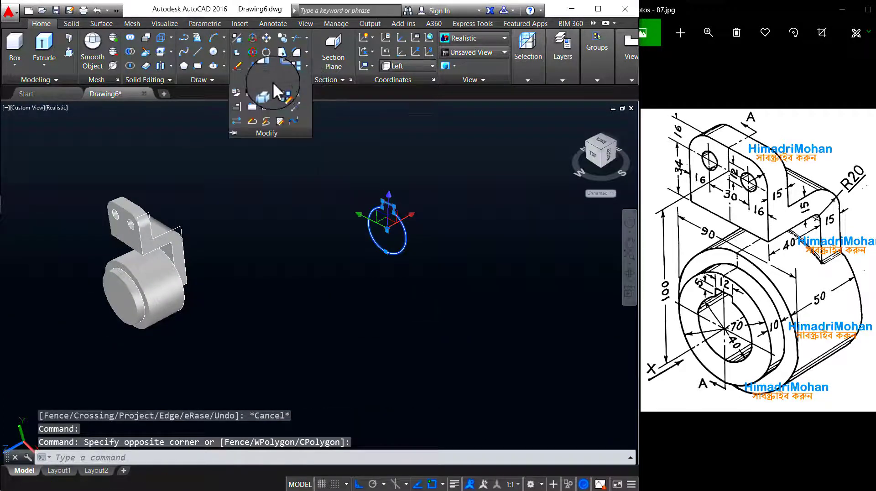
left_click(280, 107)
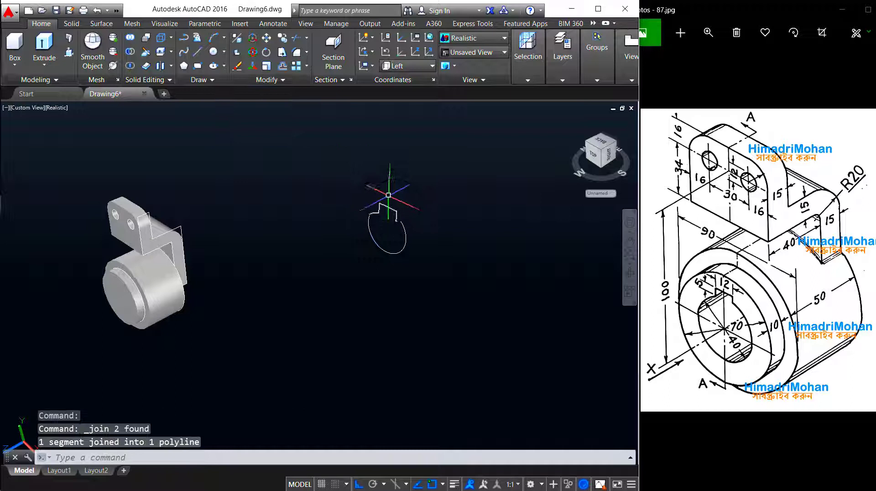
key("Escape")
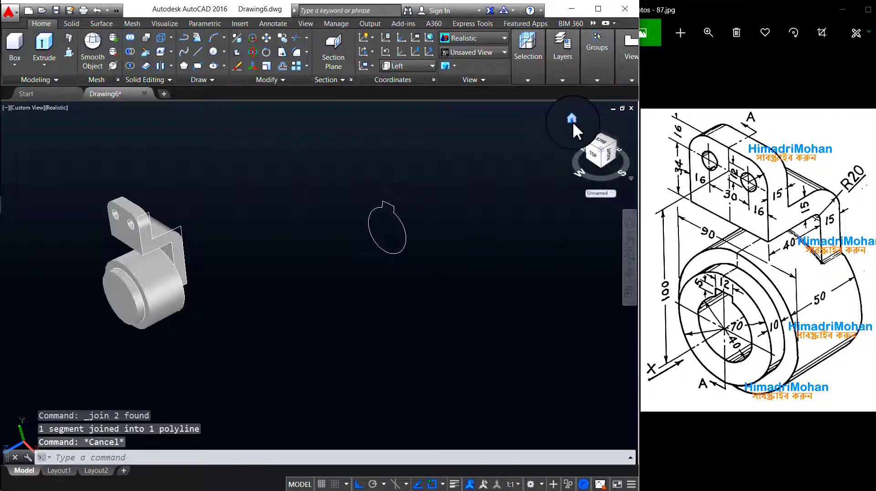
Step: Move the keyway profile from its centre onto the cylinder's bore centre
scroll(508, 262, "down", 2)
left_click(441, 263)
left_click(394, 219)
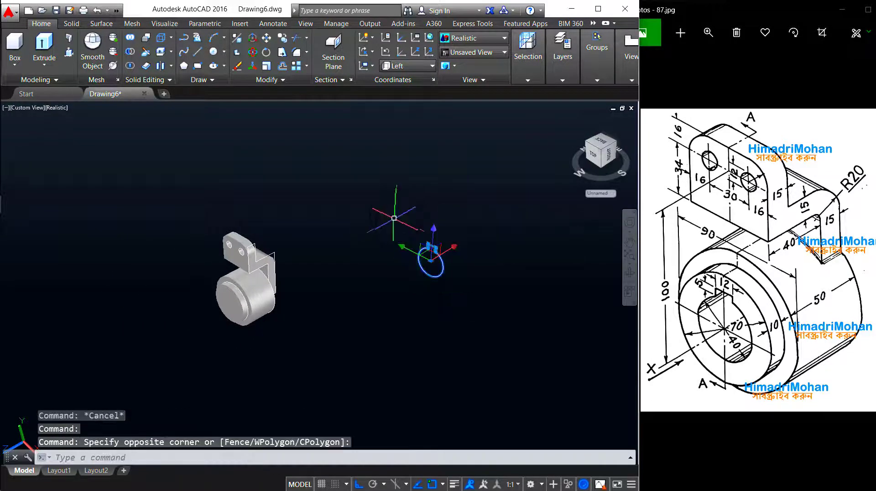
left_click(267, 38)
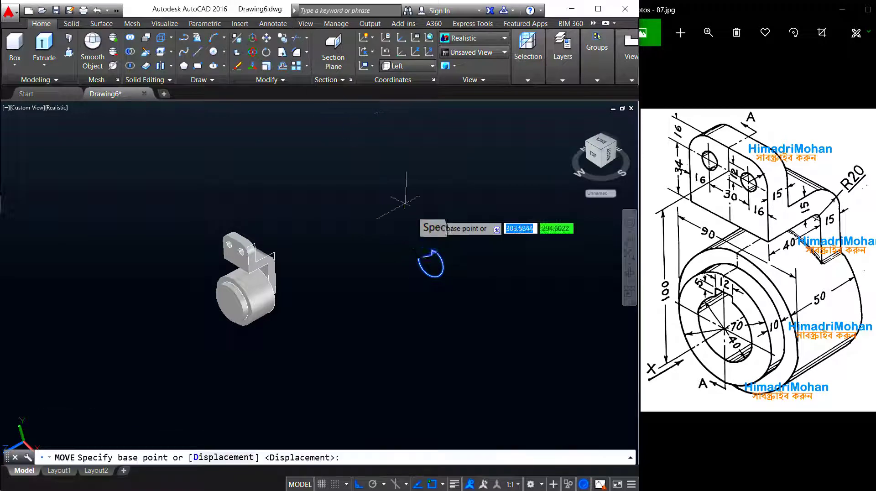
left_click(432, 262)
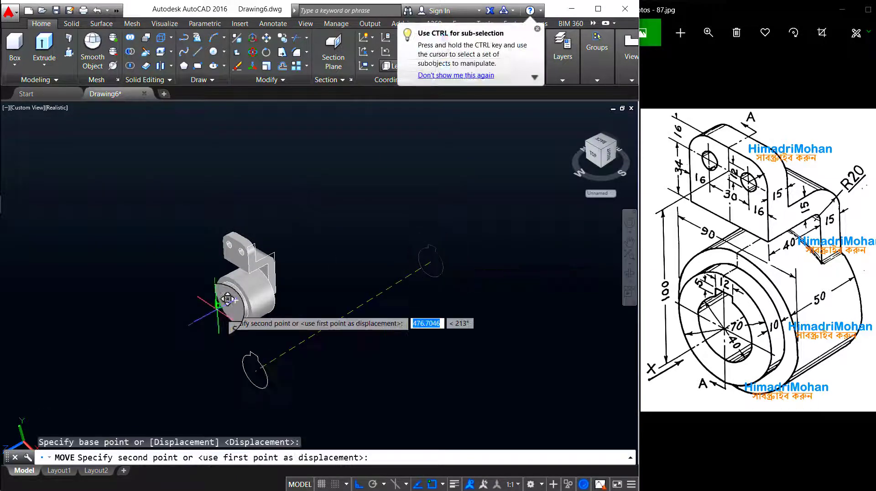
middle_click_drag(257, 370, 257, 369)
scroll(256, 360, "up", 3)
scroll(292, 315, "up", 2)
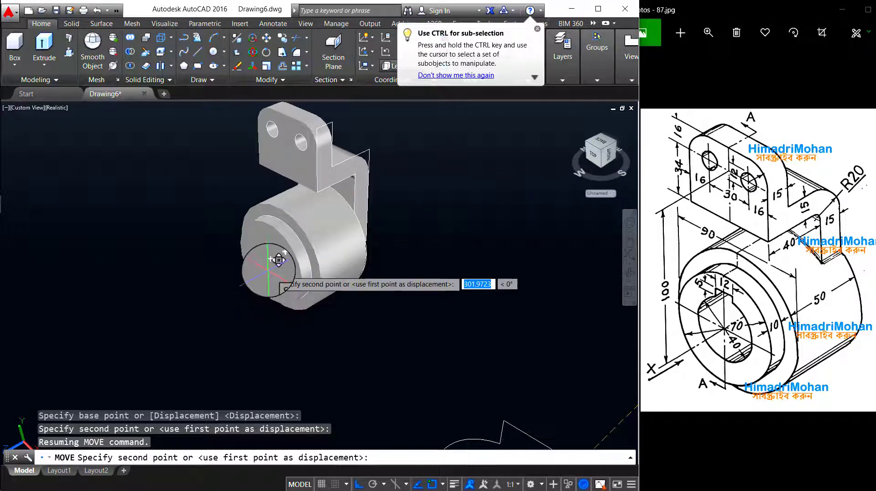
left_click(294, 276)
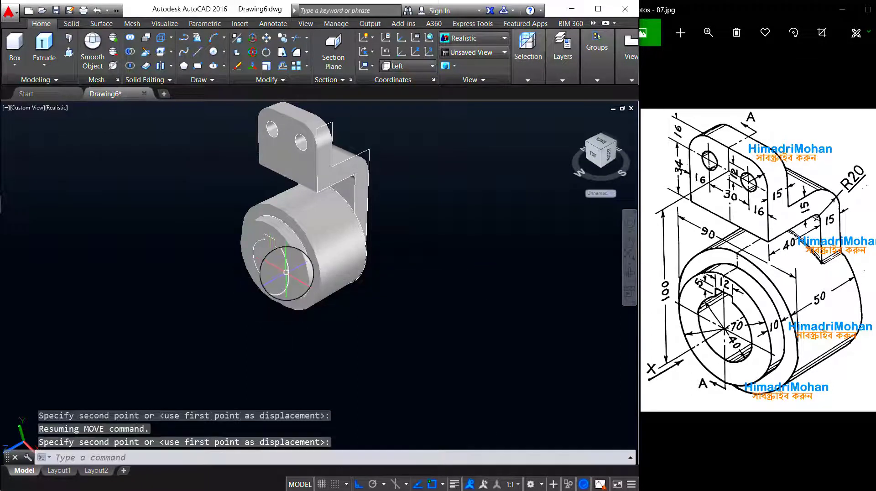
Step: Press-pull the keyed profile to cut the bore into the cylinder
left_click(72, 51)
left_click(271, 263)
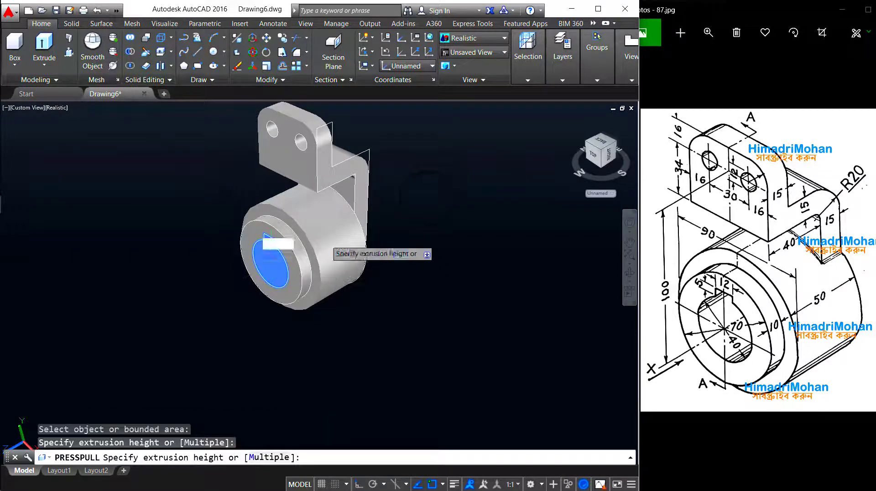
left_click(440, 188)
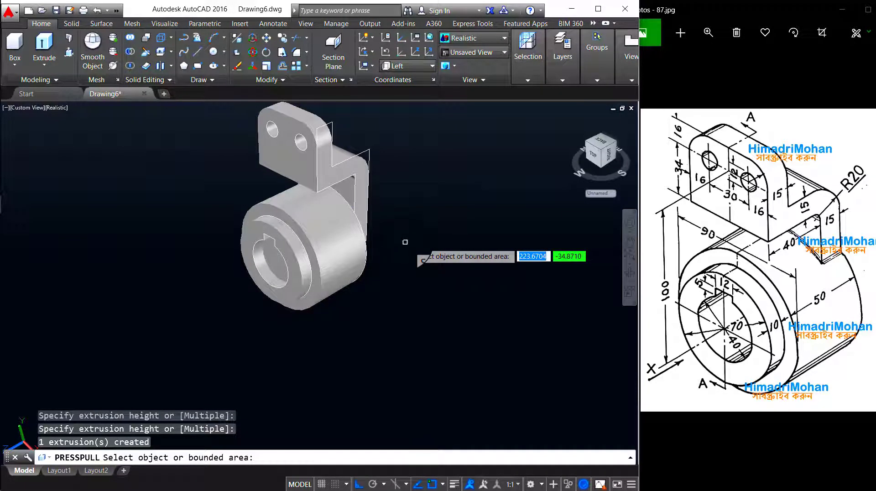
key("Escape")
scroll(396, 266, "down", 1)
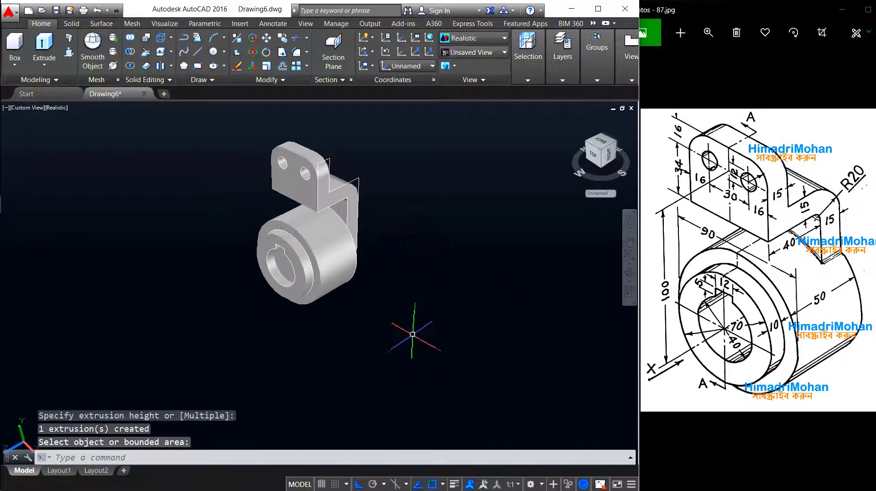
left_click(413, 334)
left_click(389, 190)
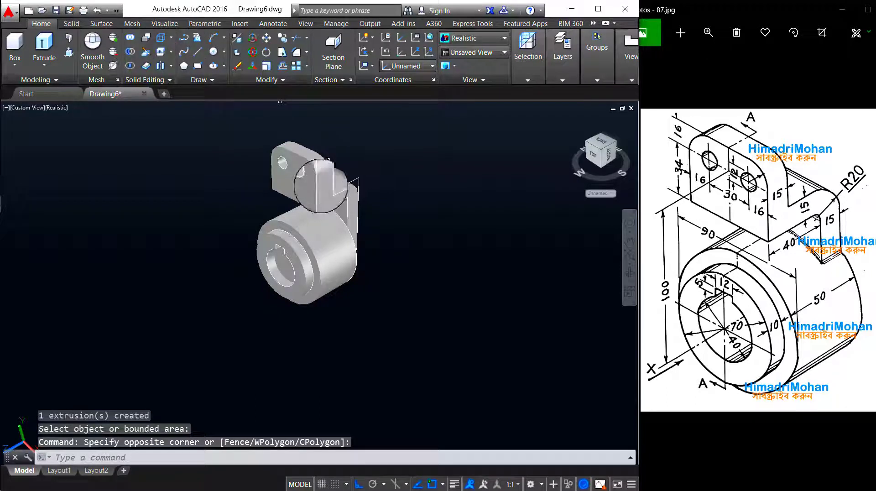
Step: Union all 16 pieces into one solid with UNI
type("uni")
key("Return")
left_click(445, 325)
left_click(239, 138)
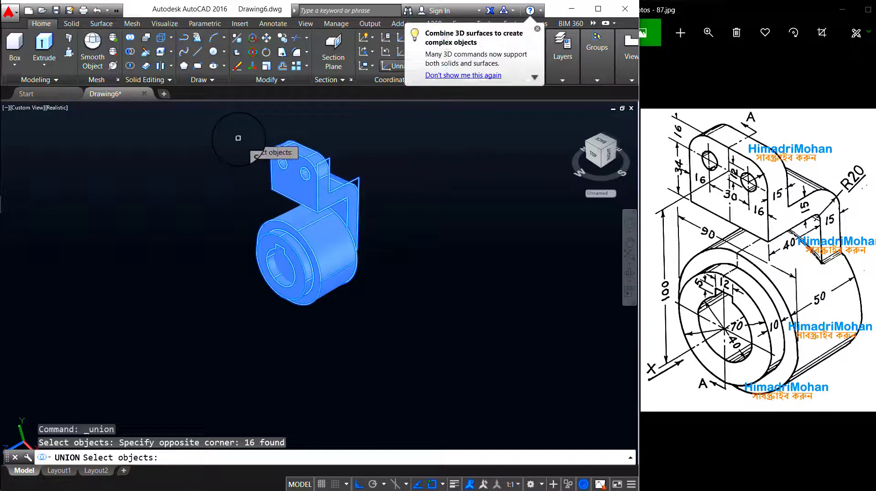
key("Return")
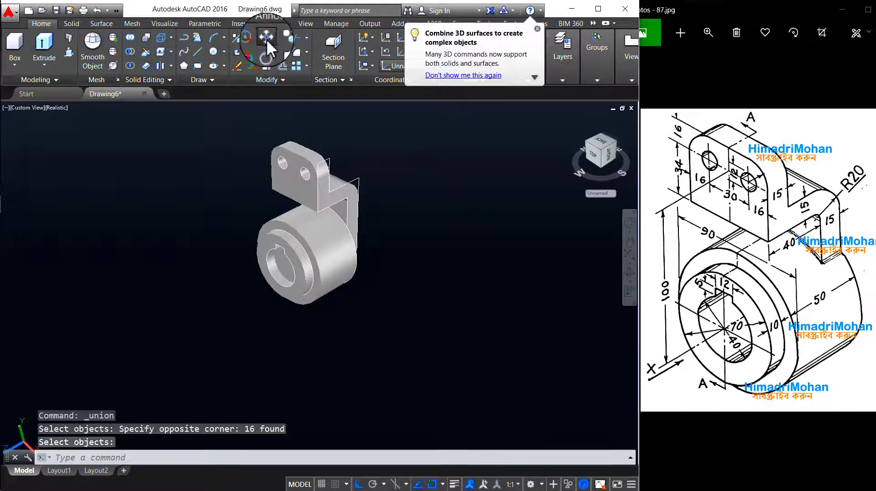
Step: Move the merged bracket solid off to the right
left_click(267, 37)
left_click(321, 240)
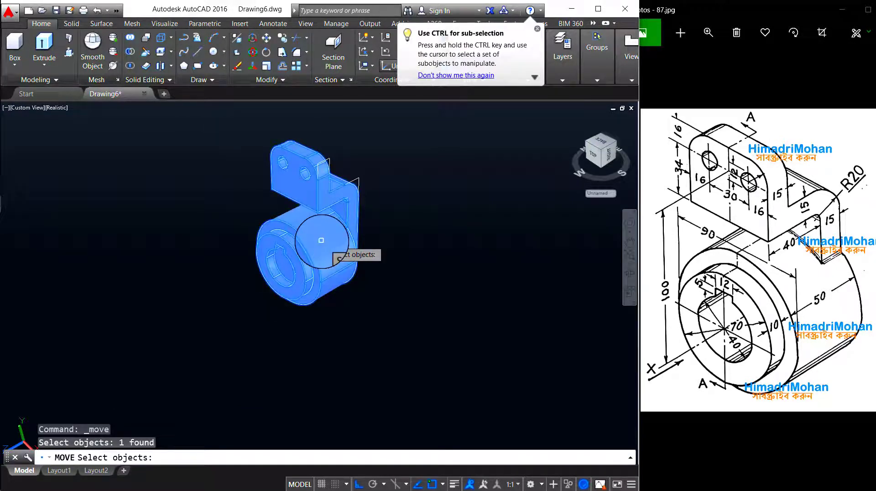
key("Return")
left_click(328, 269)
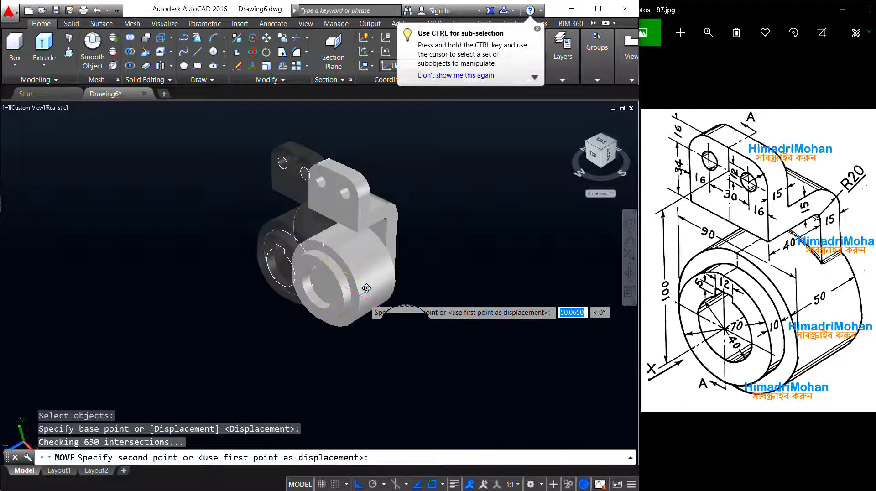
left_click(443, 323)
key("Escape")
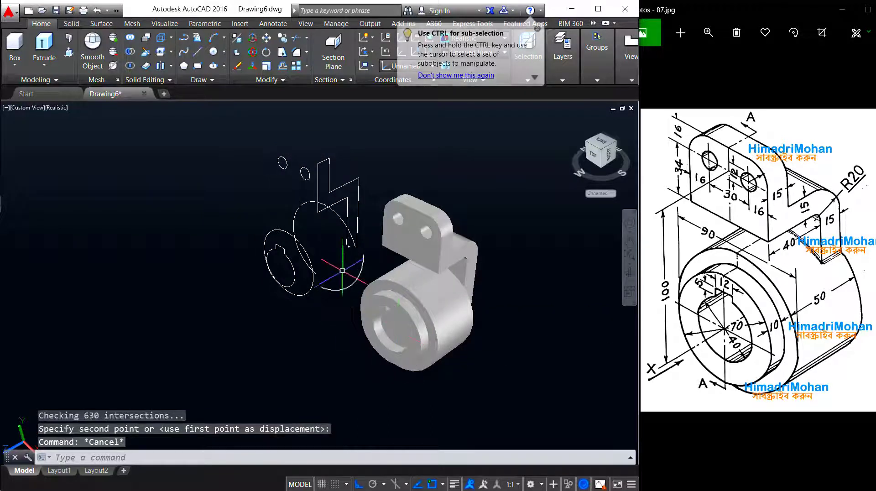
Step: Delete the 13 leftover wireframe sketches and zoom to fit the solid
scroll(342, 271, "up", 1)
left_click_drag(373, 270, 283, 276)
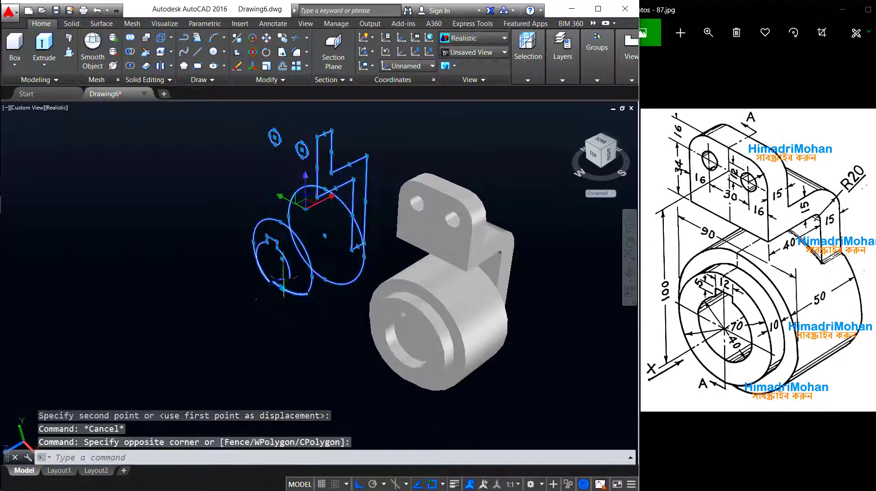
key("Delete")
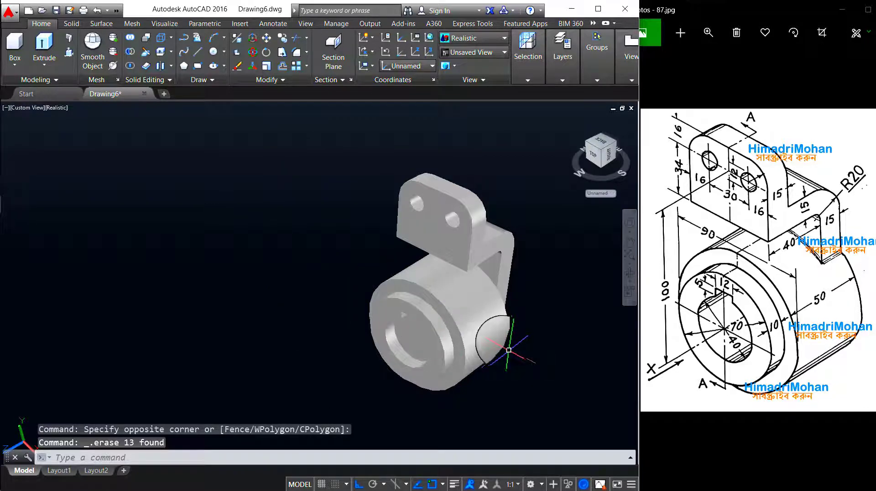
middle_click(560, 170)
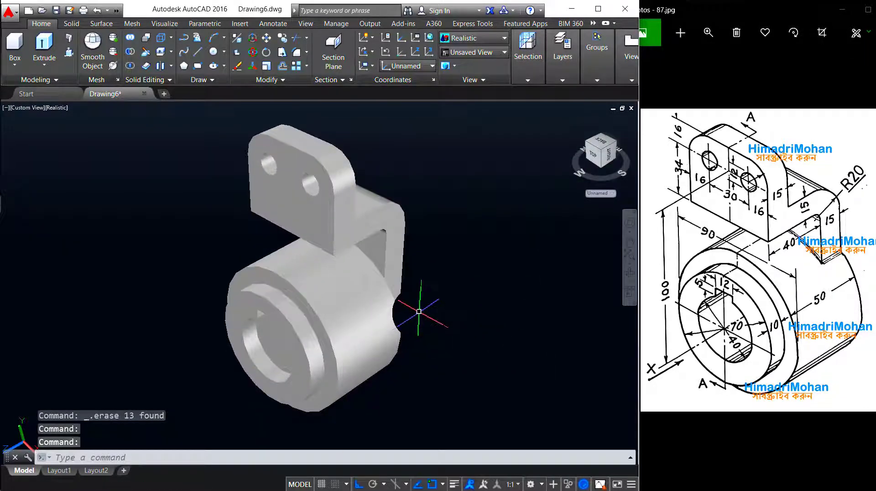
mouse_move(419, 312)
middle_mouse_down("shift")
mouse_move(387, 280)
mouse_move(305, 259)
mouse_move(342, 284)
middle_mouse_up("shift")
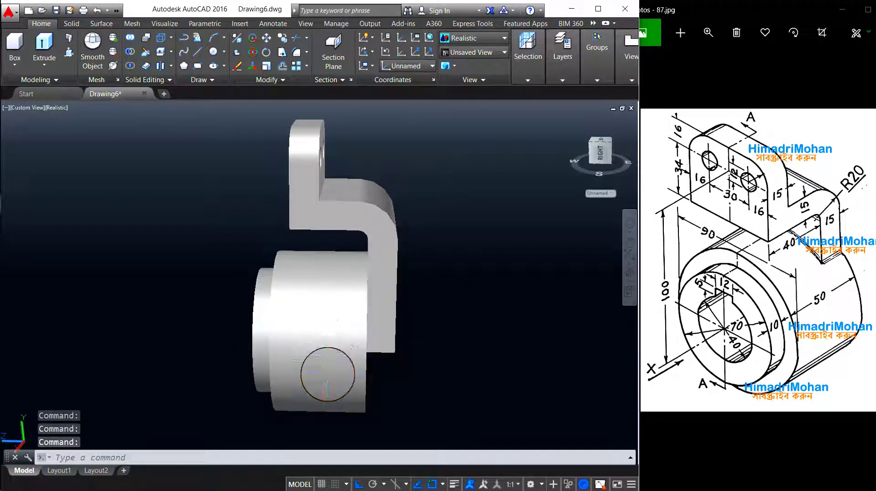
Step: Undo the sketch deletion and the union to separate the solids again
left_click(328, 372)
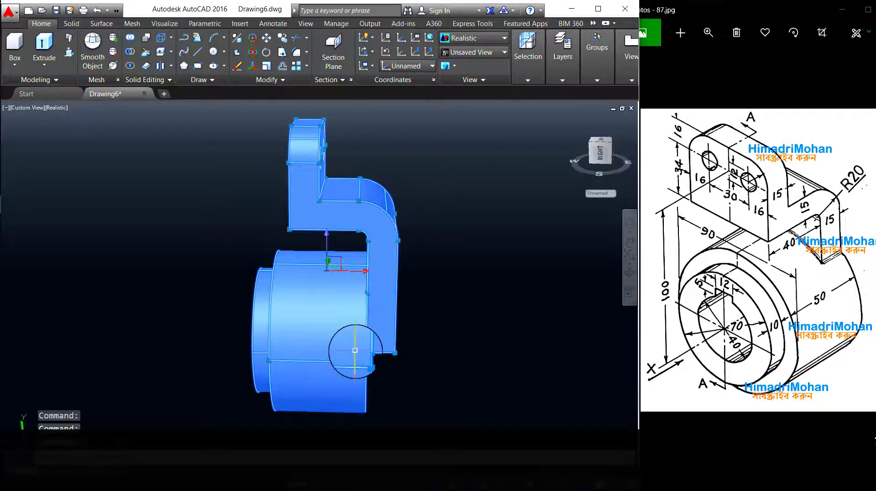
key("Escape")
middle_click_drag(385, 357, 457, 320, "shift")
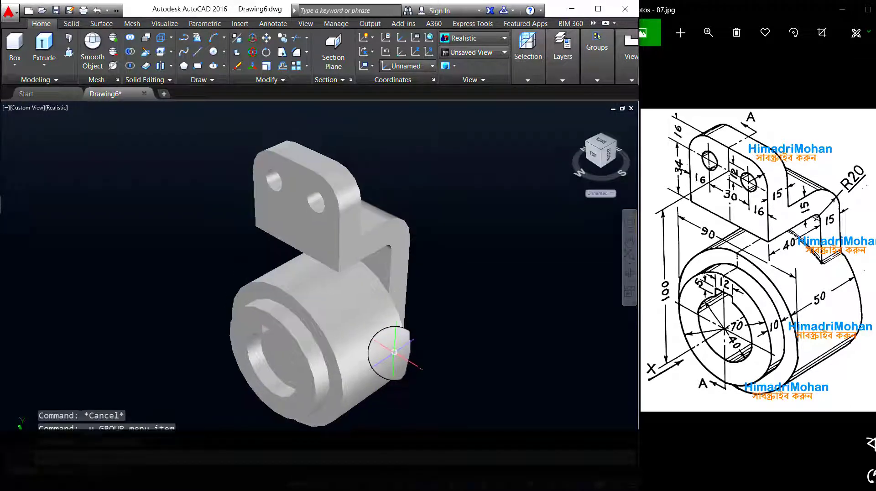
left_click(467, 311)
key("Escape")
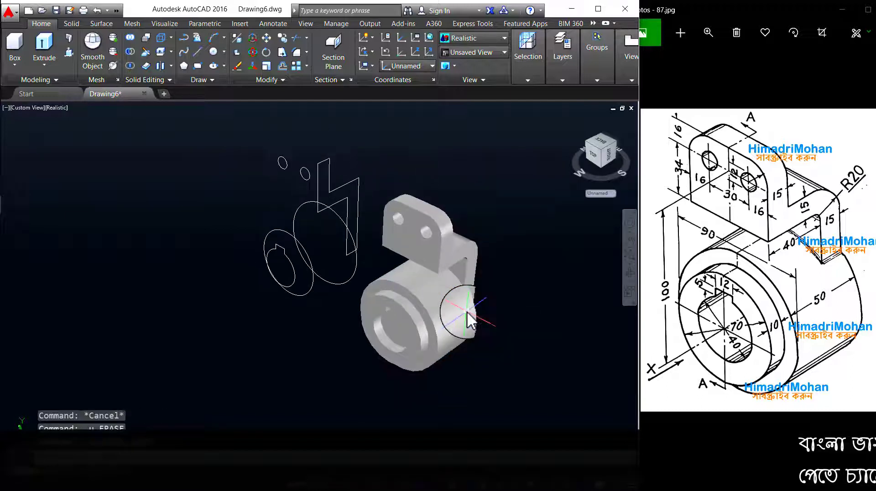
key("ctrl+z")
key("ctrl+z")
key("ctrl+z")
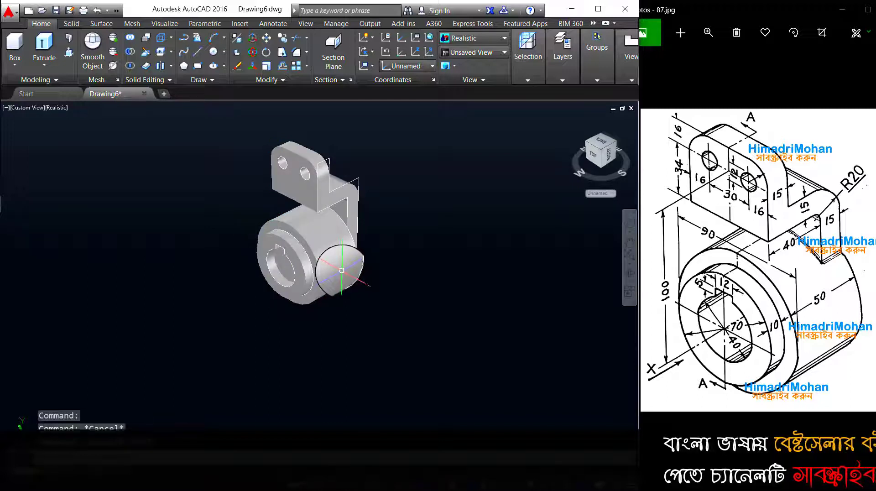
key("ctrl+z")
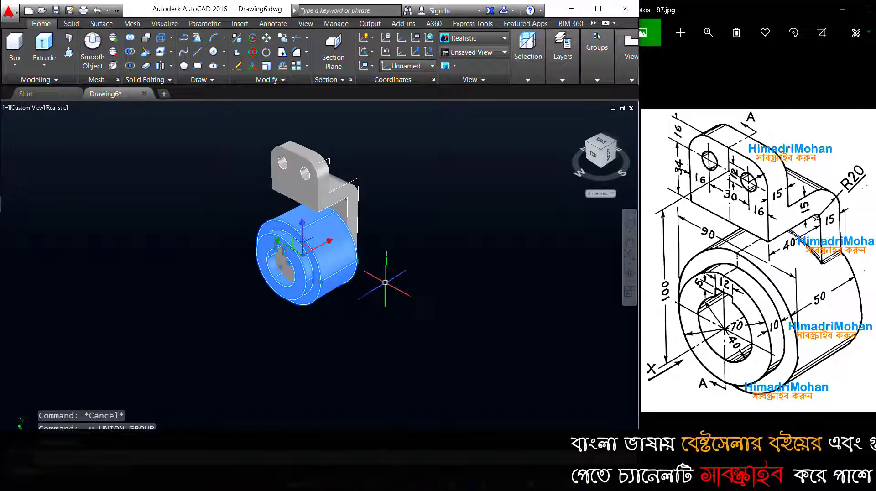
right_click(385, 282, "shift")
key("Escape")
mouse_move(367, 274)
middle_mouse_down("shift")
mouse_move(313, 280)
mouse_move(354, 292)
middle_mouse_up("shift")
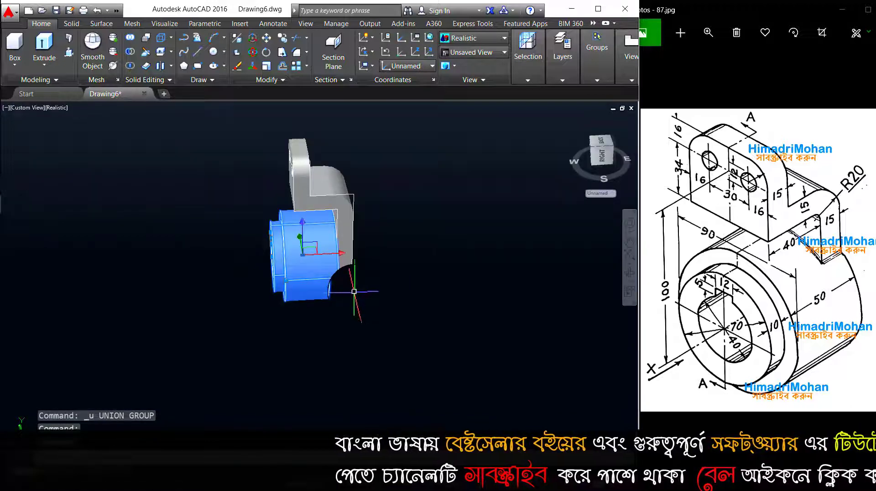
scroll(355, 292, "up", 2)
key("Escape")
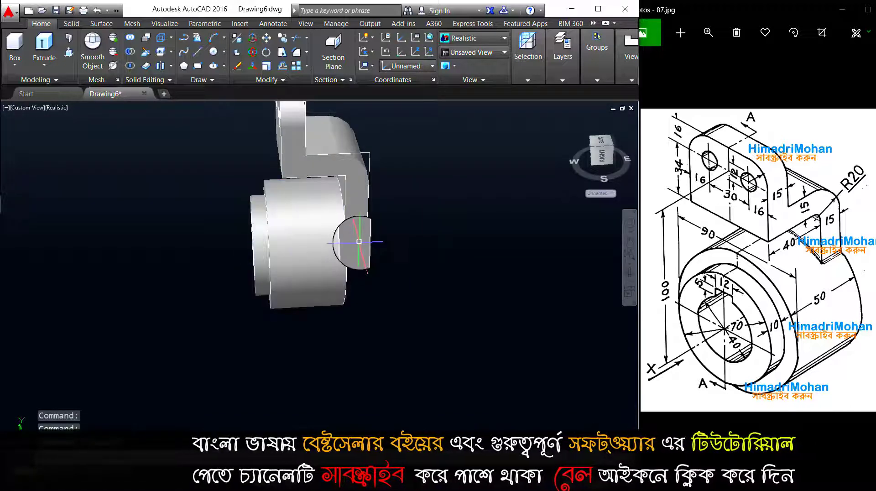
Step: Move the upper plate solid 15 units at 90° onto the stepped base
left_click(360, 241)
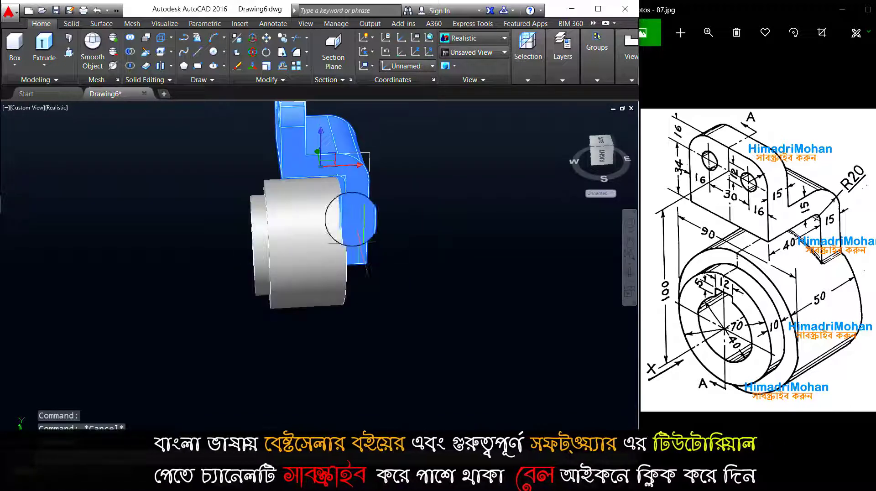
left_click(270, 40)
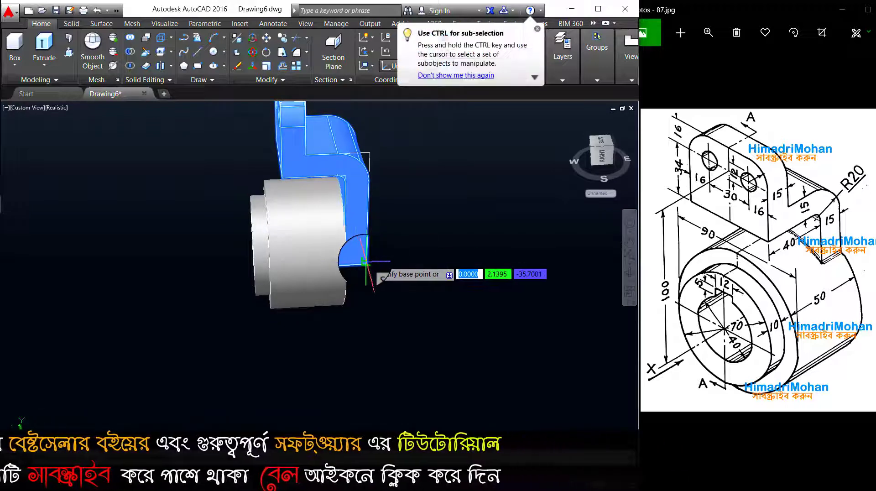
left_click(366, 263)
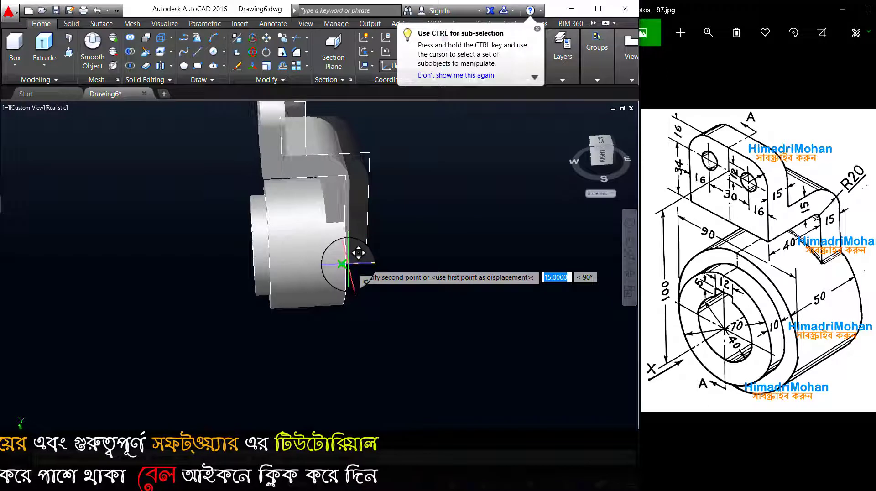
key("Return")
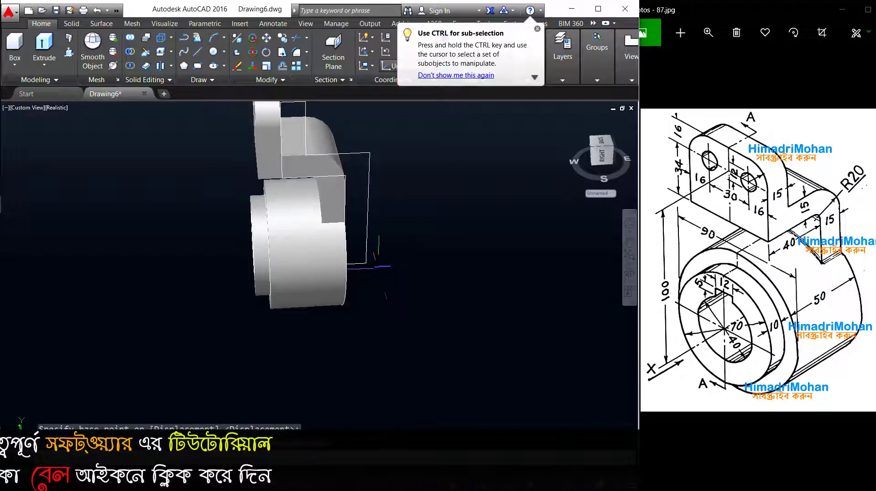
mouse_move(405, 260)
middle_mouse_down("shift")
mouse_move(385, 272)
mouse_move(343, 234)
mouse_move(229, 235)
mouse_move(333, 293)
mouse_move(369, 293)
mouse_move(409, 262)
middle_mouse_up("shift")
left_click(409, 262)
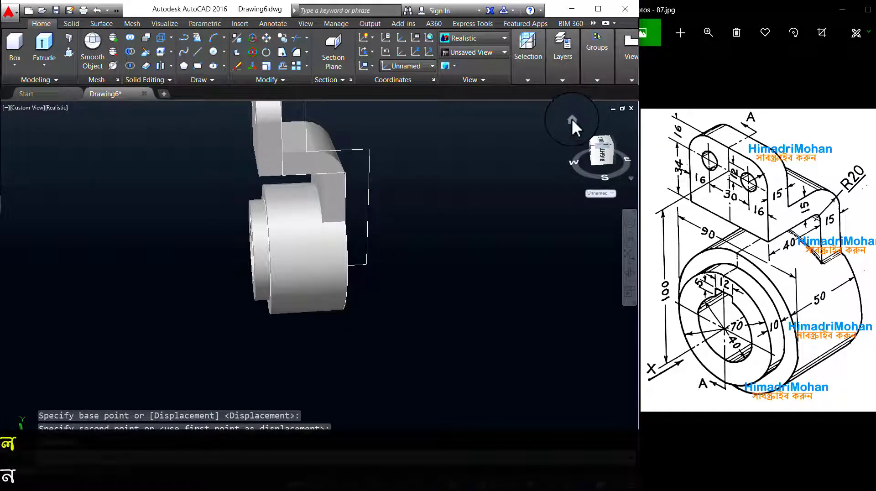
key("Escape")
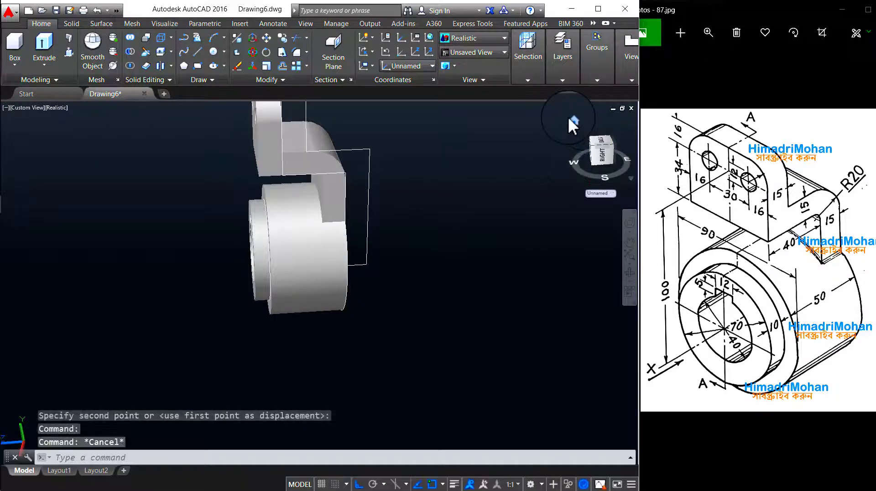
left_click(572, 117)
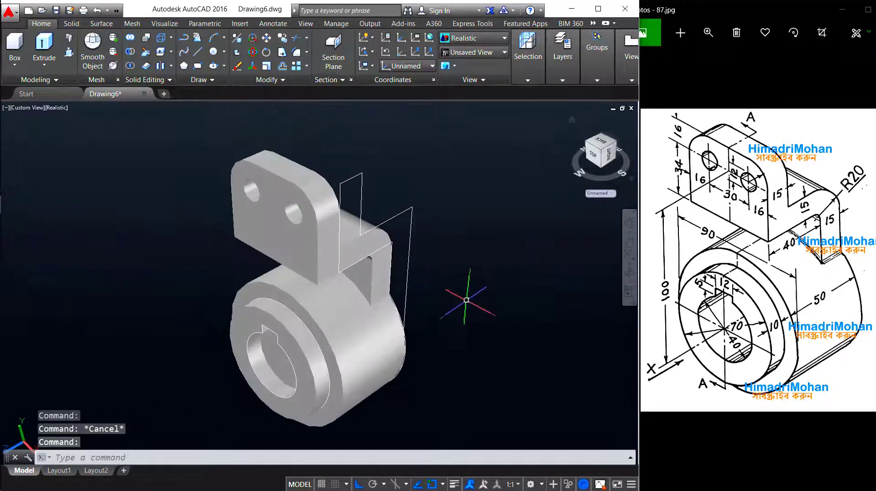
Step: Zoom in to check the whole model with a trial window selection, then zoom back out
middle_click_drag(461, 304, 474, 274)
scroll(402, 278, "up", 2)
scroll(403, 274, "up", 1)
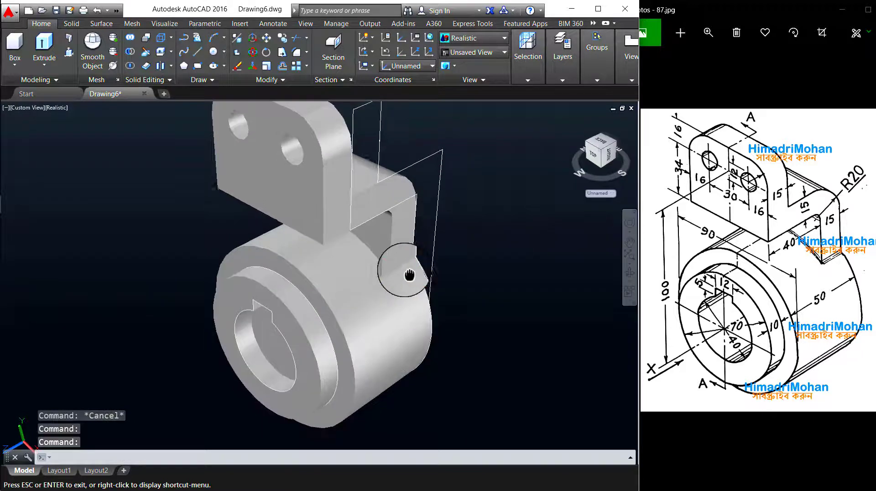
scroll(383, 262, "up", 2)
left_click(415, 367)
left_click(286, 220)
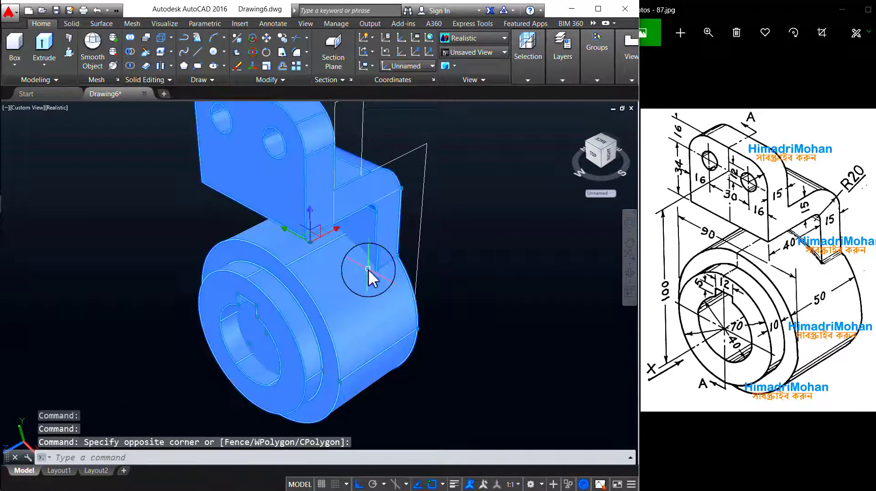
key("Escape")
scroll(384, 269, "down", 3)
scroll(320, 256, "down", 1)
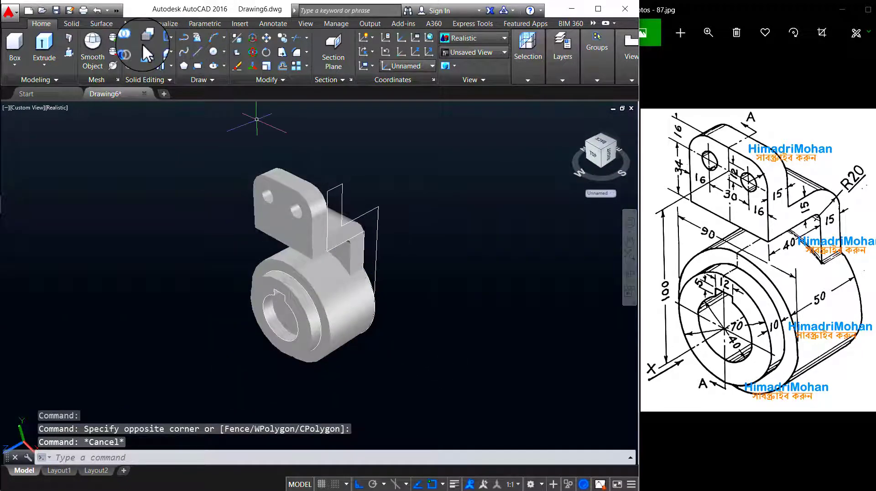
Step: Union the upper plate parts and the lower cylinder into a single solid
left_click(129, 35)
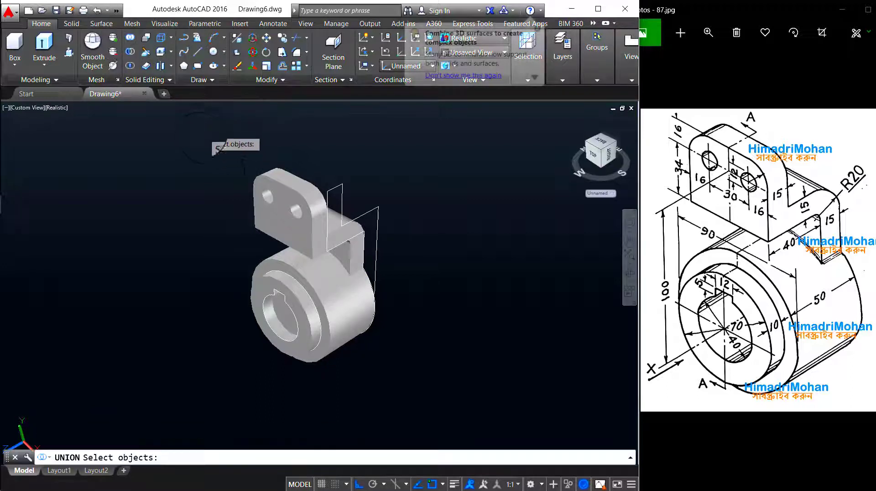
left_click(198, 130)
left_click(421, 341)
left_click(403, 372)
left_click(263, 290)
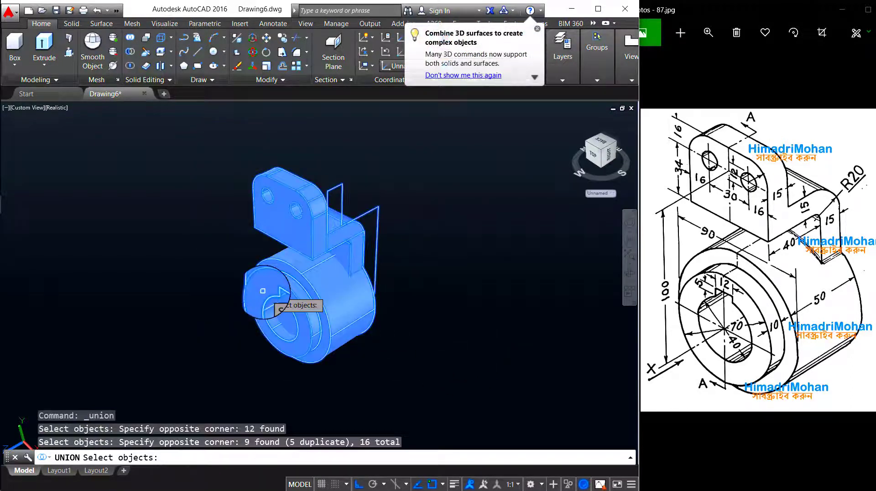
key("Return")
key("Return")
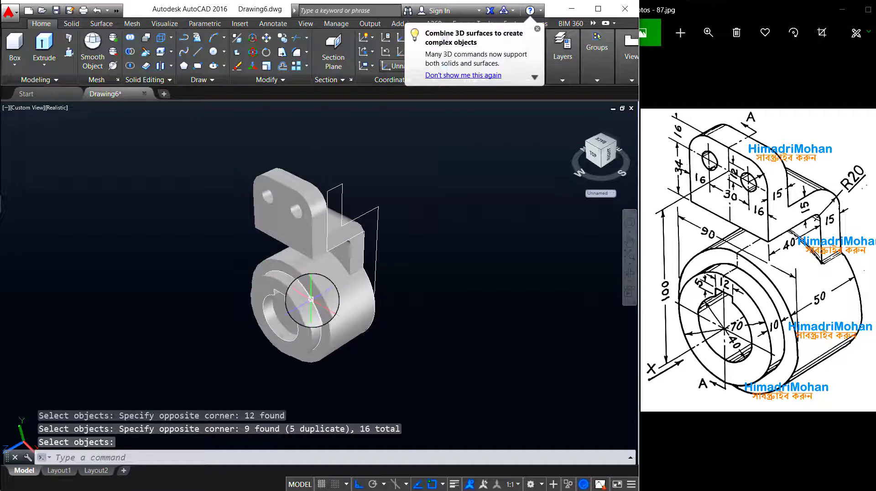
Step: Move the merged solid away from the sketch curves
left_click(270, 297)
left_click(267, 39)
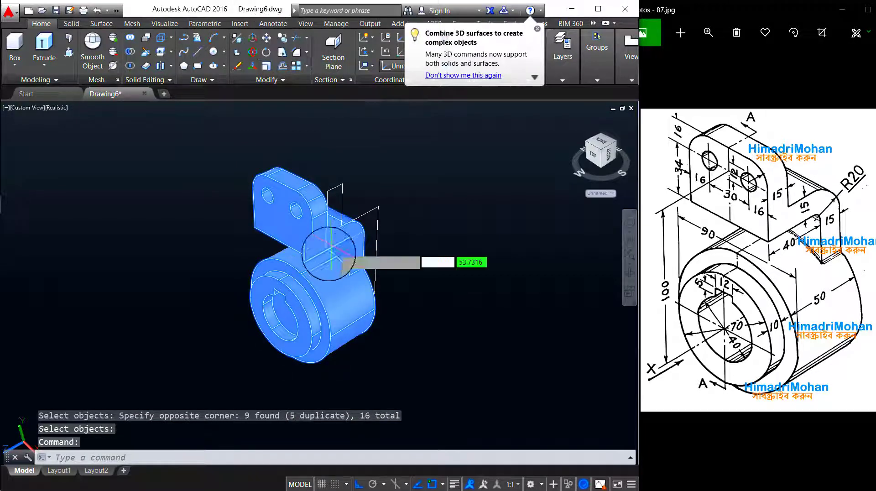
left_click(349, 299)
left_click(539, 364)
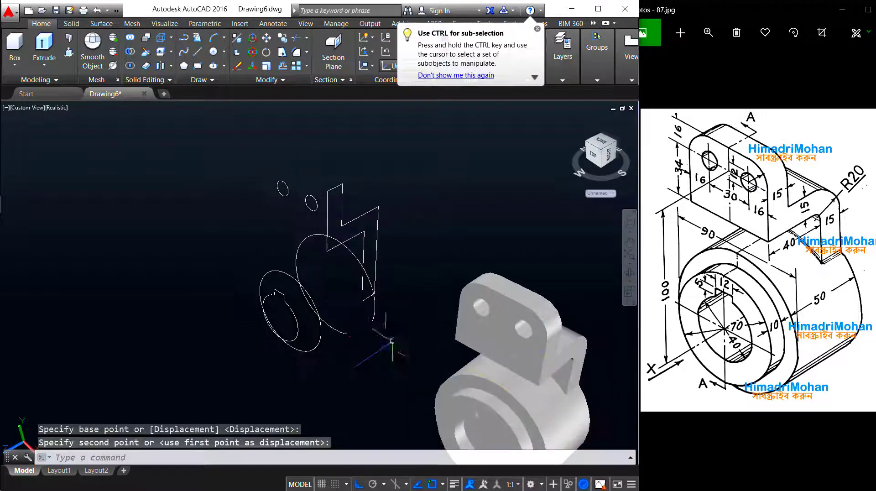
key("Escape")
Step: Erase the thirteen leftover sketch curves, leaving only the bracket solid
left_click(434, 370)
left_click(246, 166)
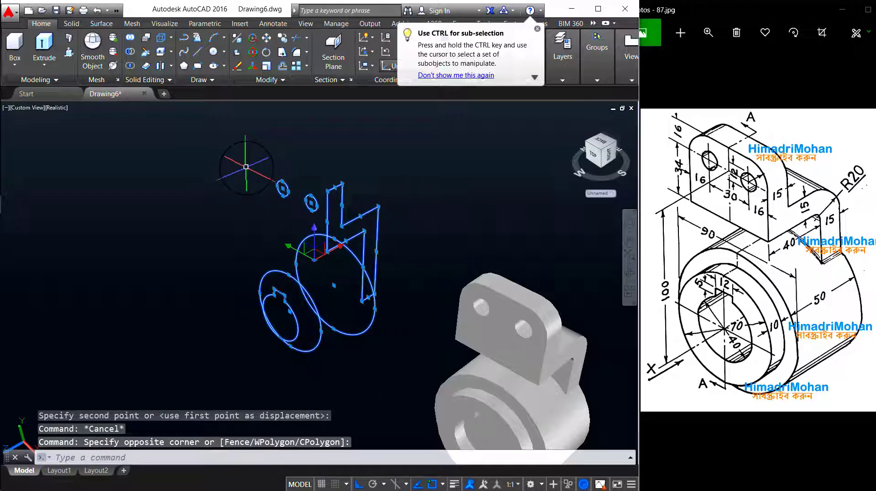
key("Delete")
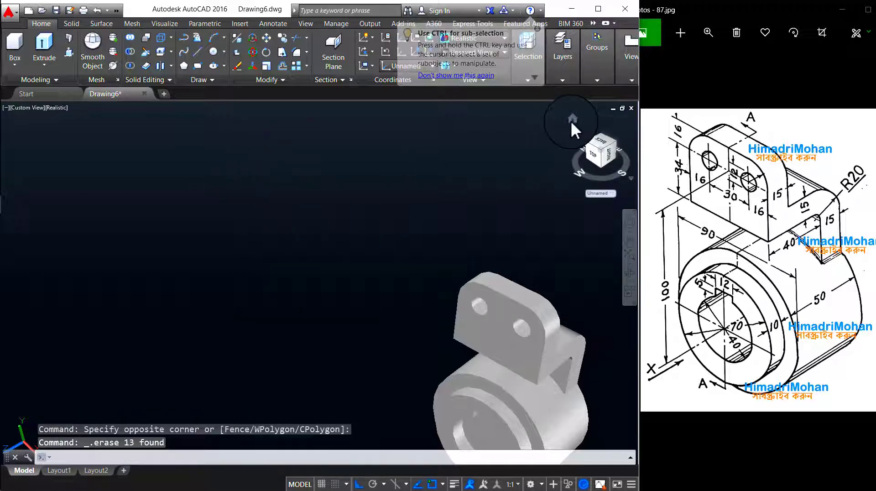
left_click(571, 121)
scroll(402, 320, "up", 1)
Step: Fillet the straight and curved plate-to-cylinder junction edges with radius 2.5
scroll(401, 283, "up", 2)
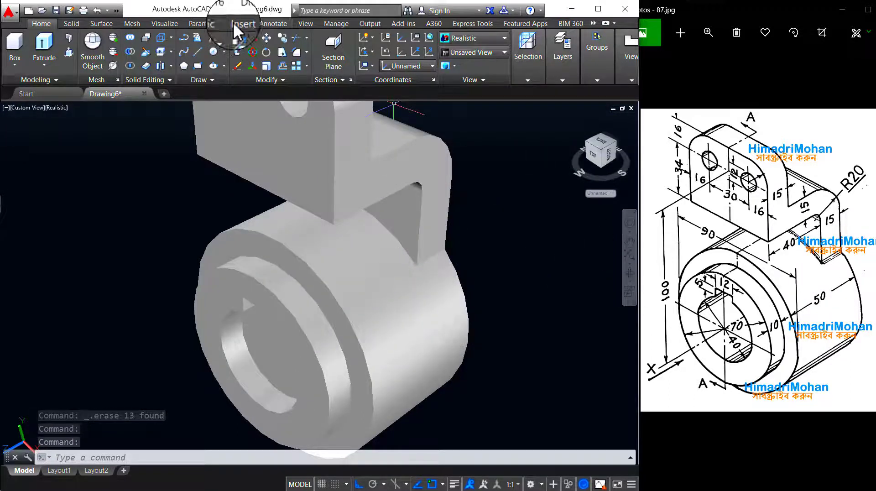
left_click(75, 23)
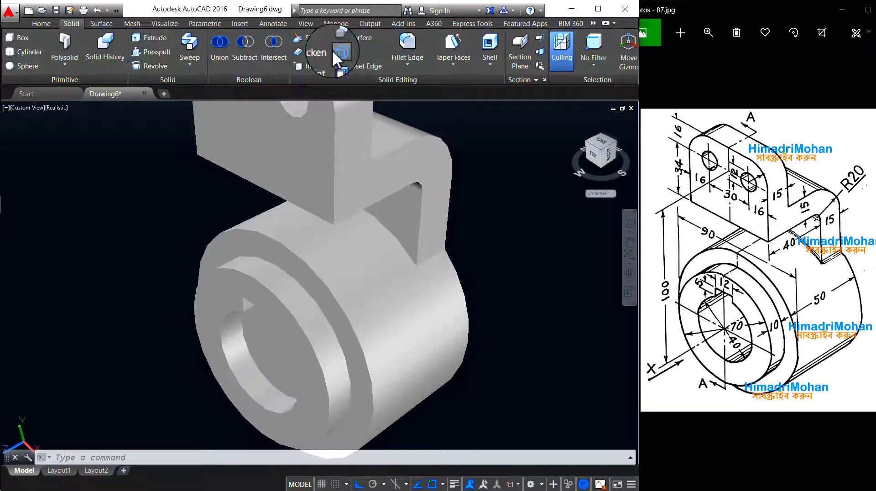
left_click(401, 40)
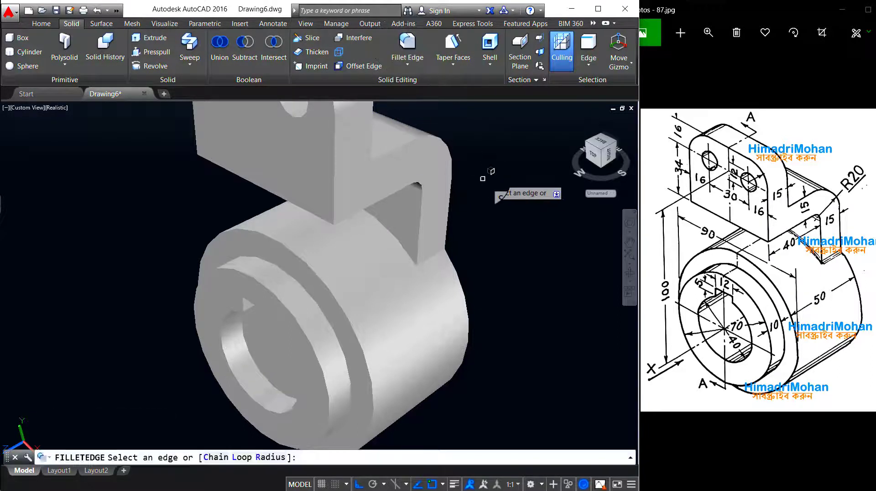
type("r")
key("Return")
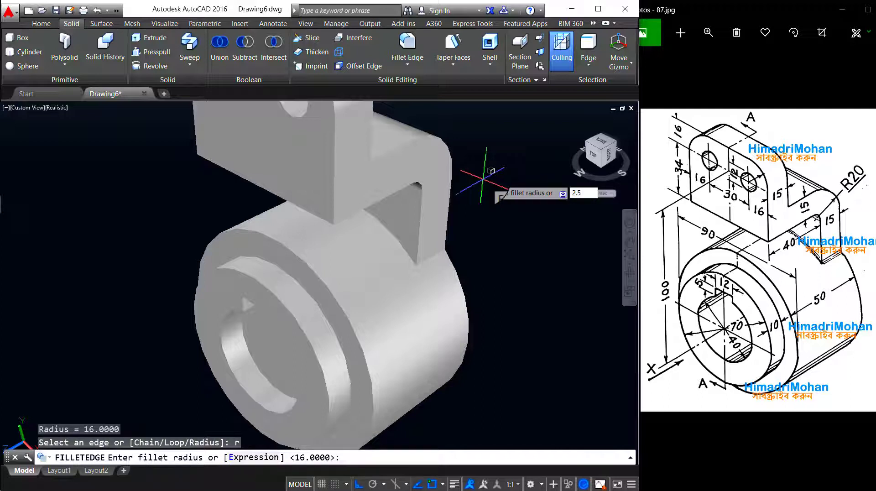
key("Return")
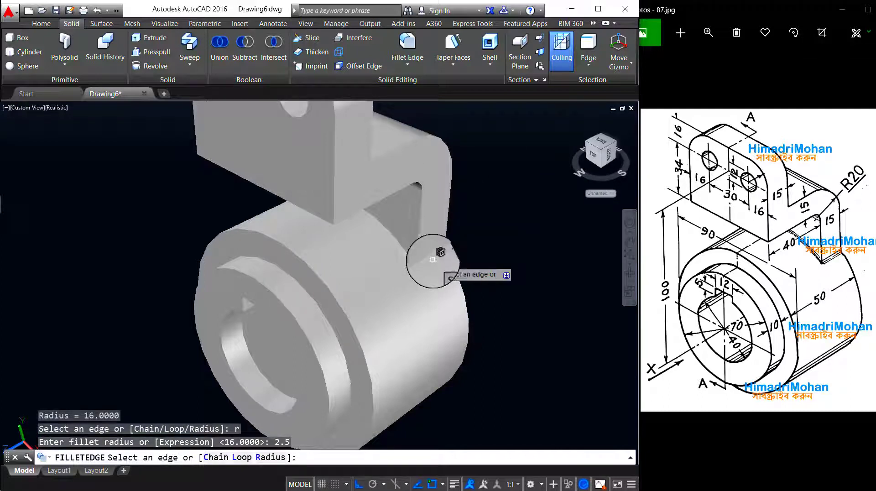
left_click(429, 260)
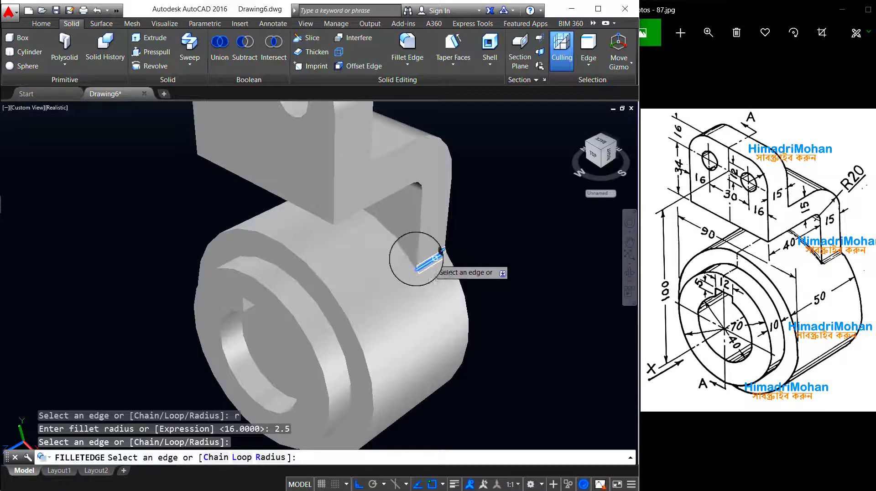
left_click(414, 259)
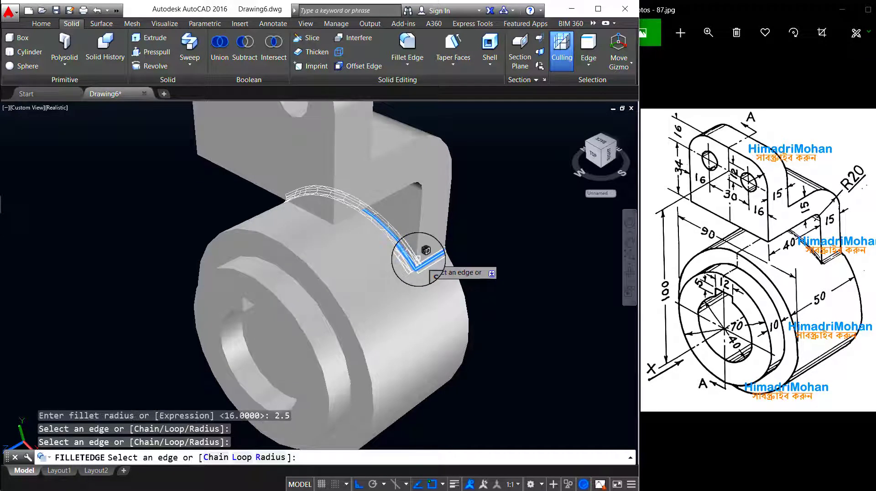
key("Return")
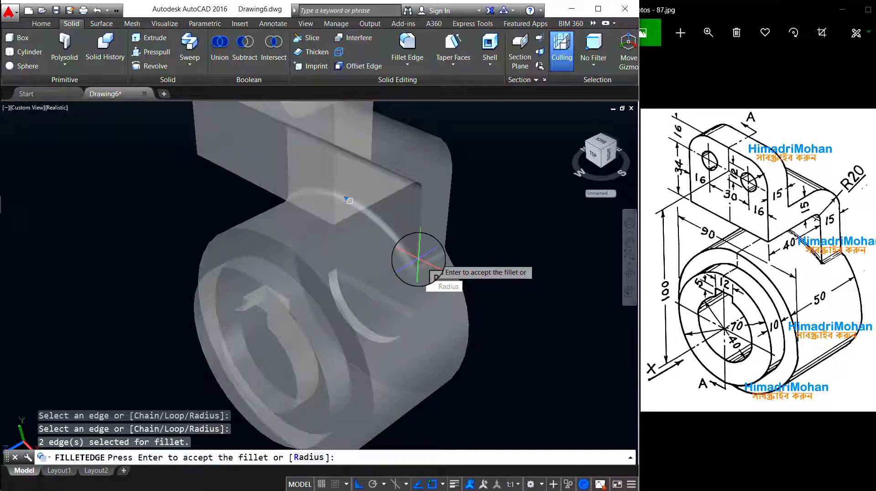
key("Return")
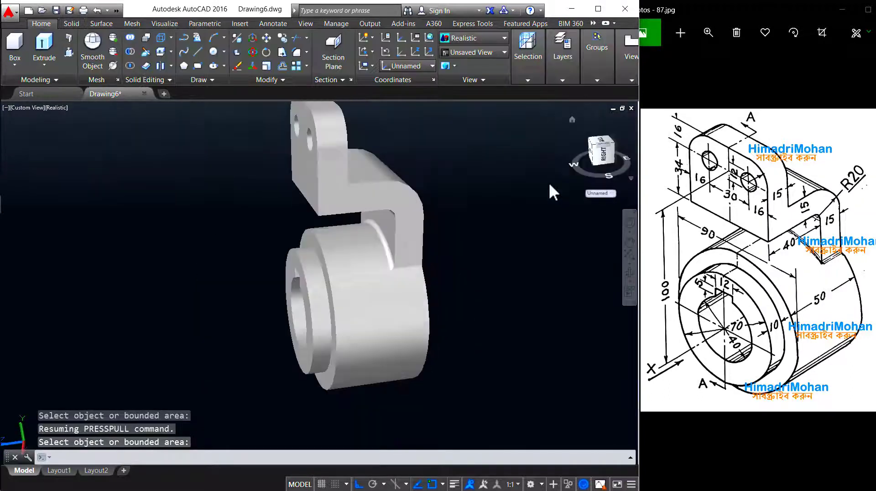
mouse_move(474, 315)
middle_mouse_down()
mouse_move(568, 202)
mouse_move(607, 197)
mouse_move(567, 237)
mouse_move(456, 221)
mouse_move(401, 242)
mouse_move(261, 211)
mouse_move(482, 263)
middle_mouse_up()
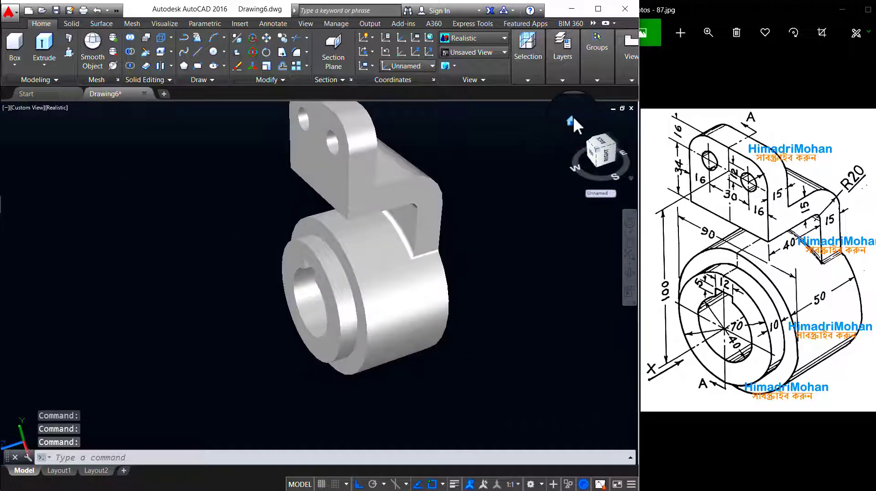
left_click(572, 118)
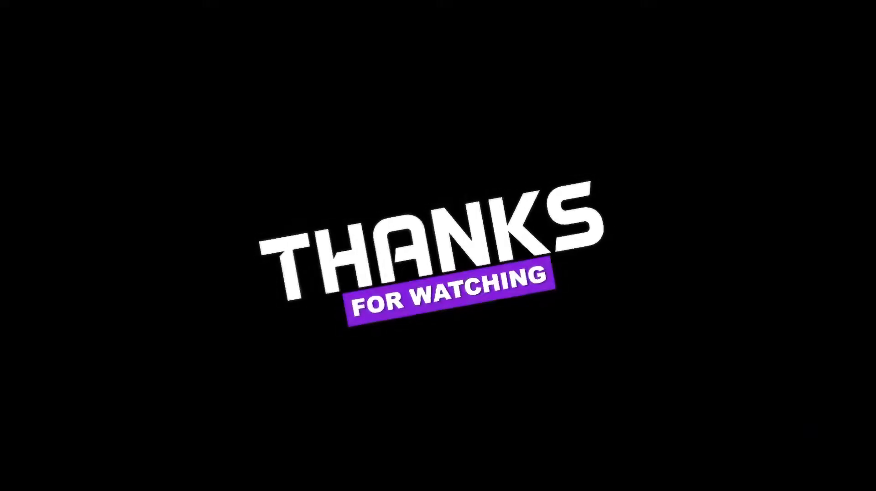